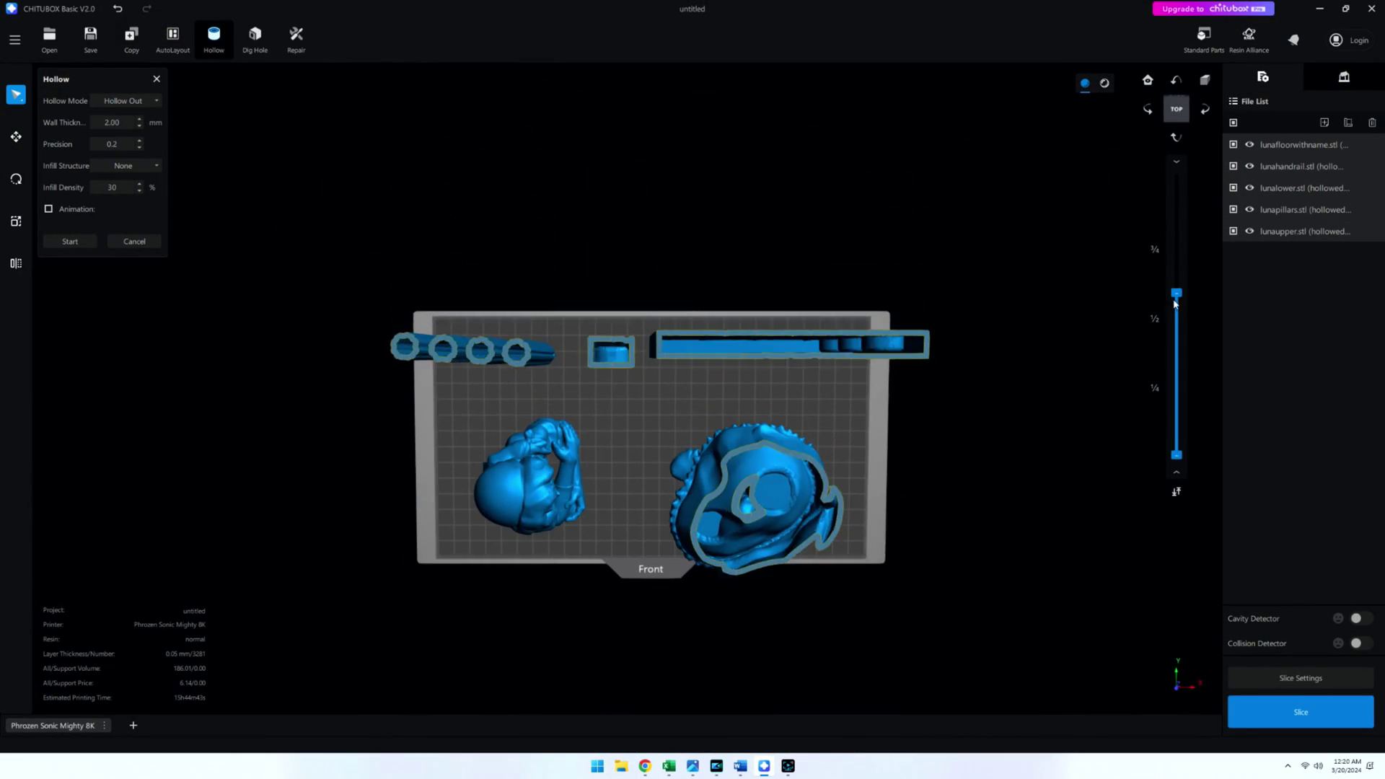
Step: Show all layers and dig a circular hole 4 mm in diameter and 8 mm deep in the underside of the luna upper model
drag(1177, 281, 1177, 179)
scroll(694, 331, up, 5)
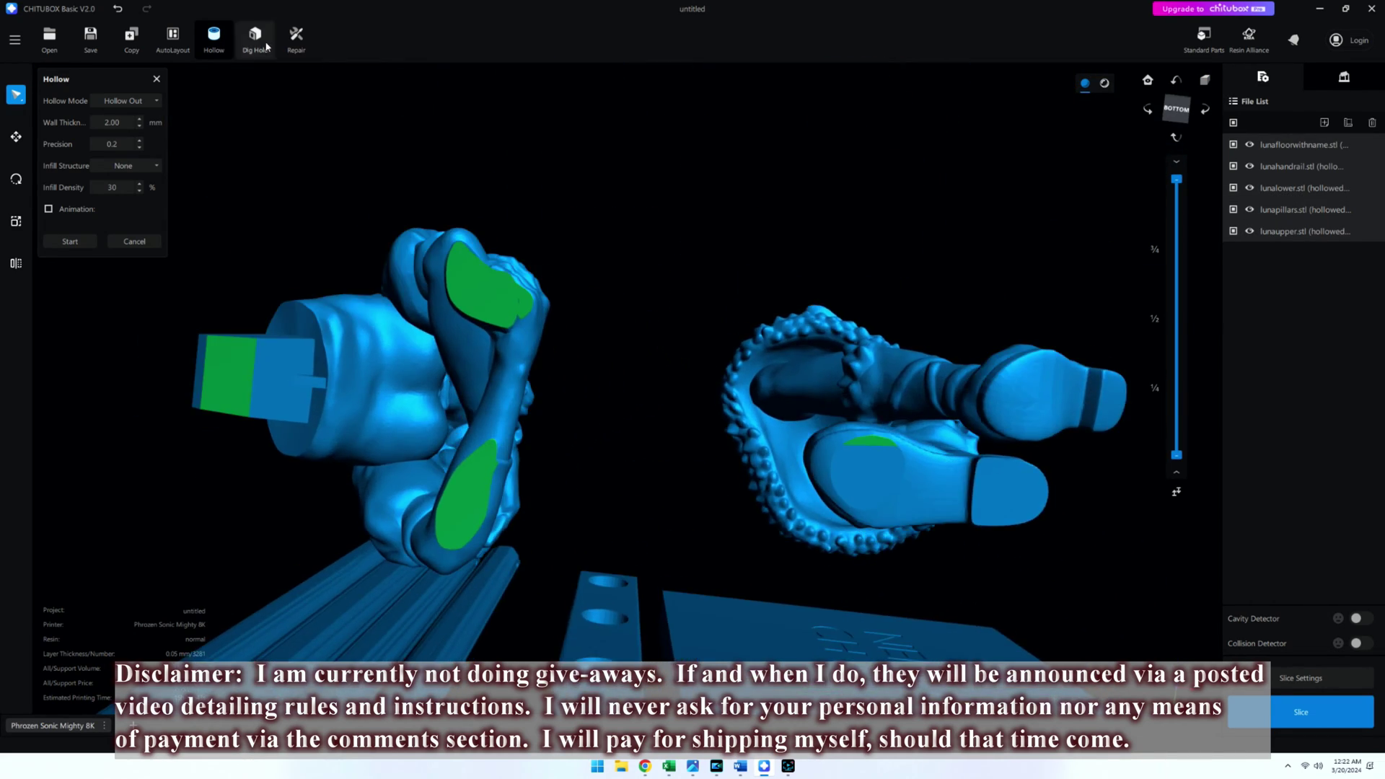
click(255, 36)
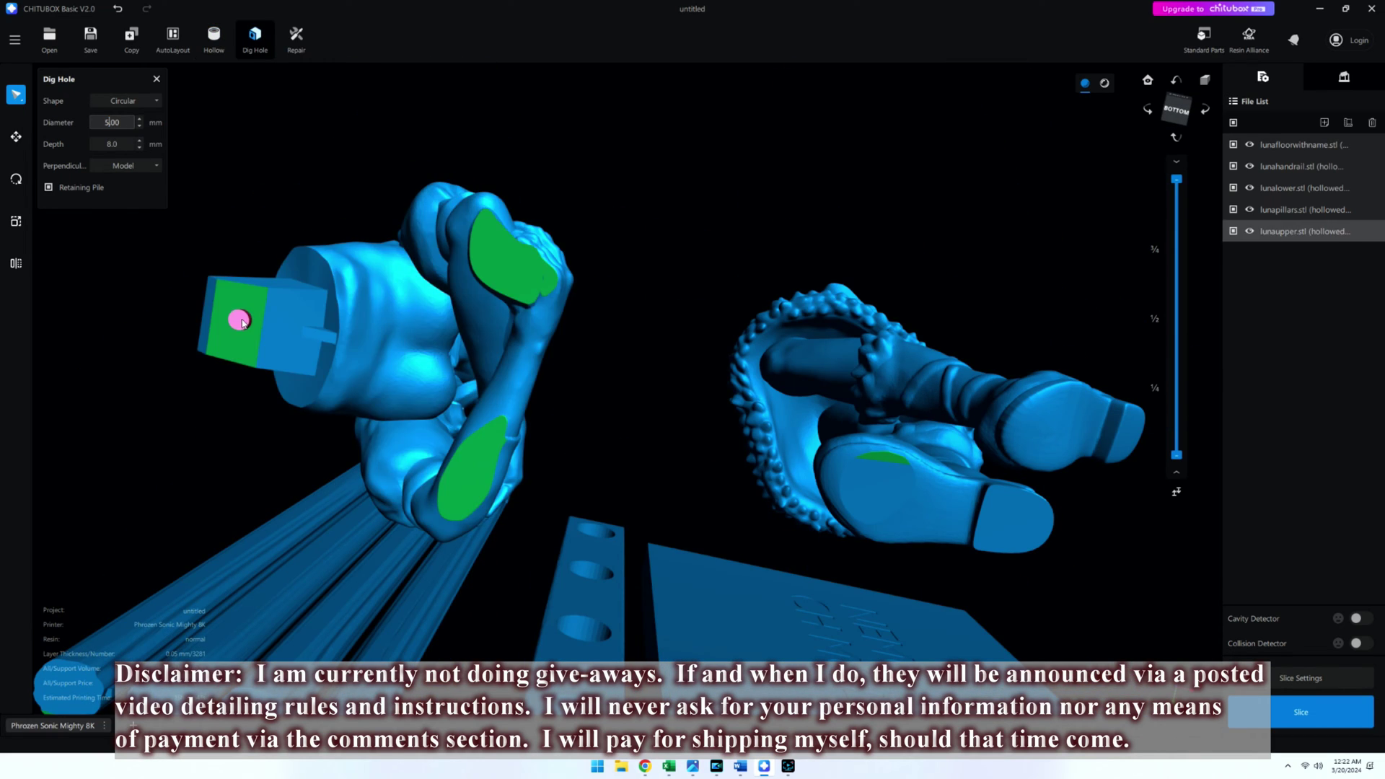
right_drag(238, 315, 300, 209)
click(499, 258)
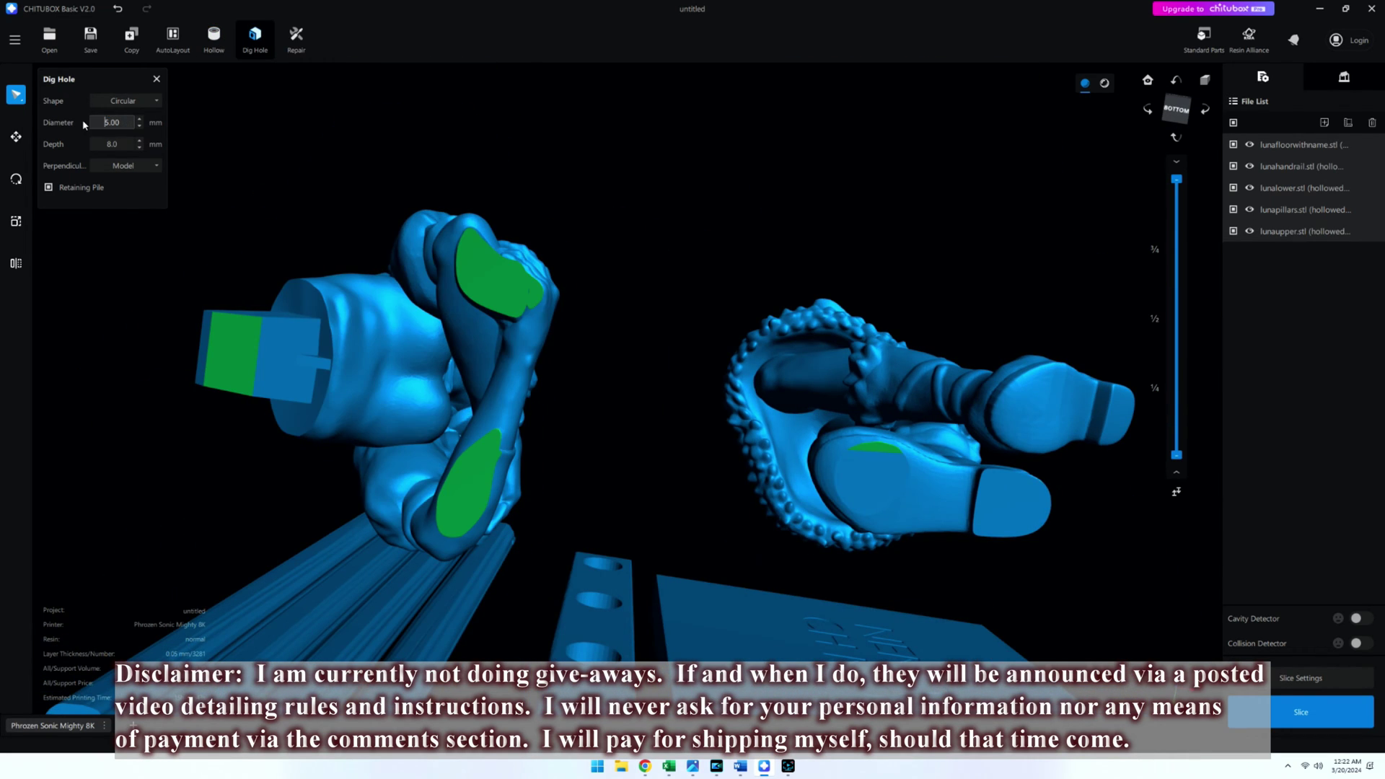
right_drag(558, 236, 635, 265)
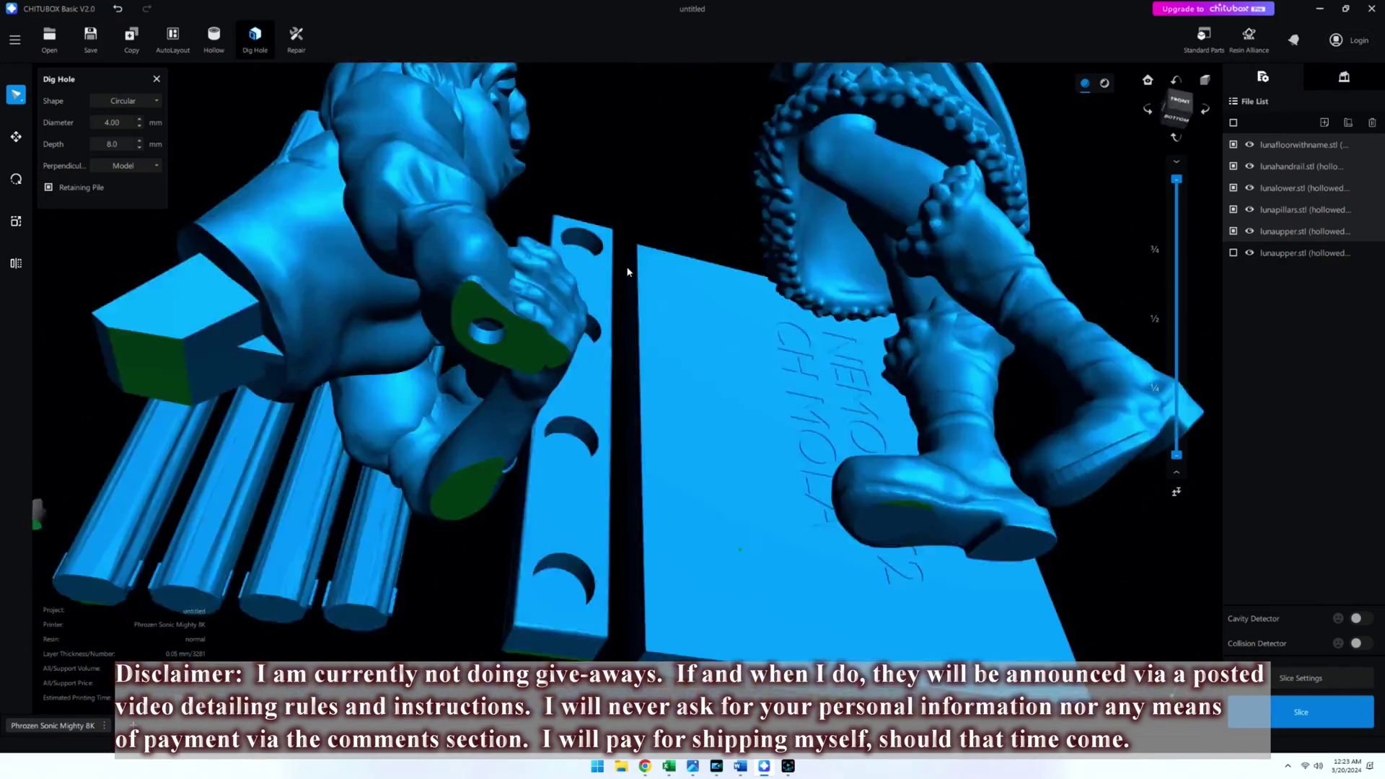
click(687, 331)
right_drag(687, 331, 214, 328)
click(214, 328)
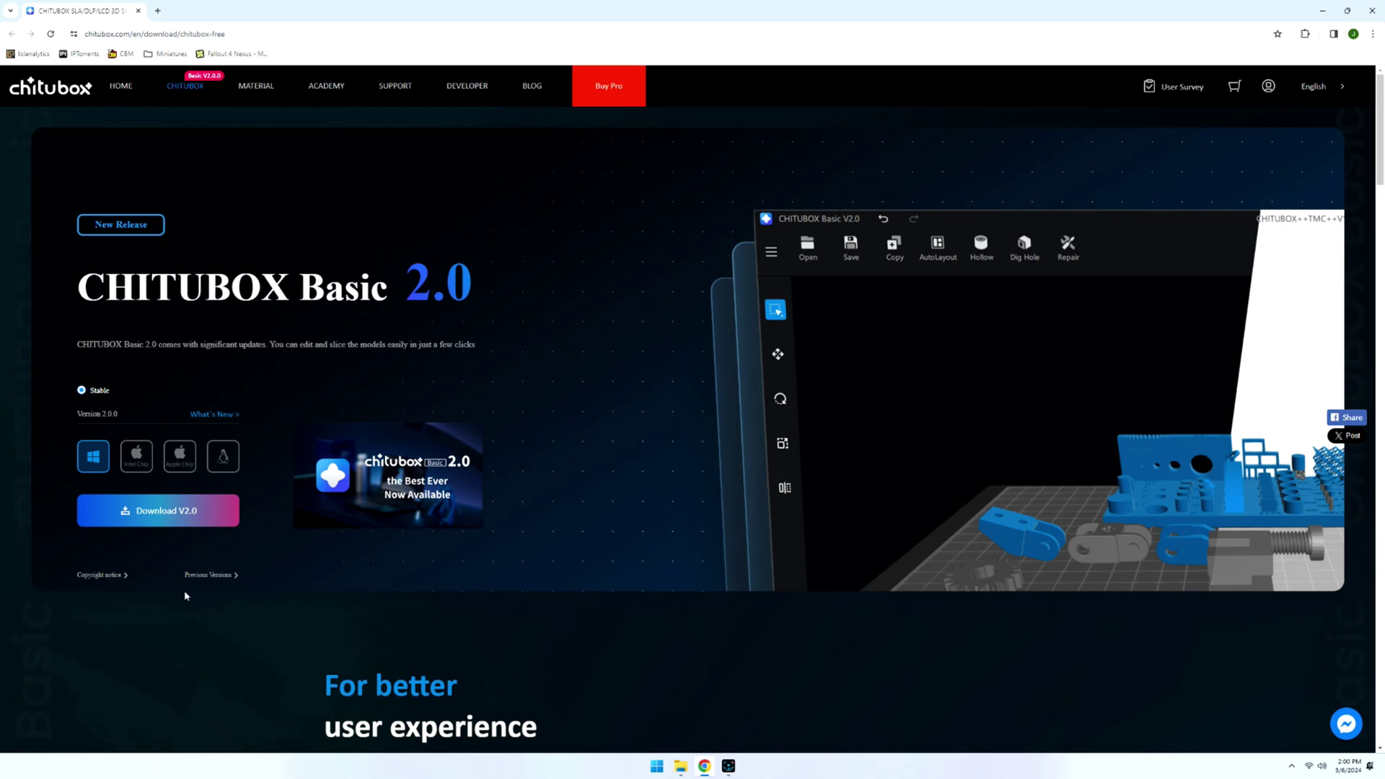
Step: Switch to the Downloads folder in File Explorer and run the installer CHITUBOX64Install_V2.0.0.exe
click(680, 766)
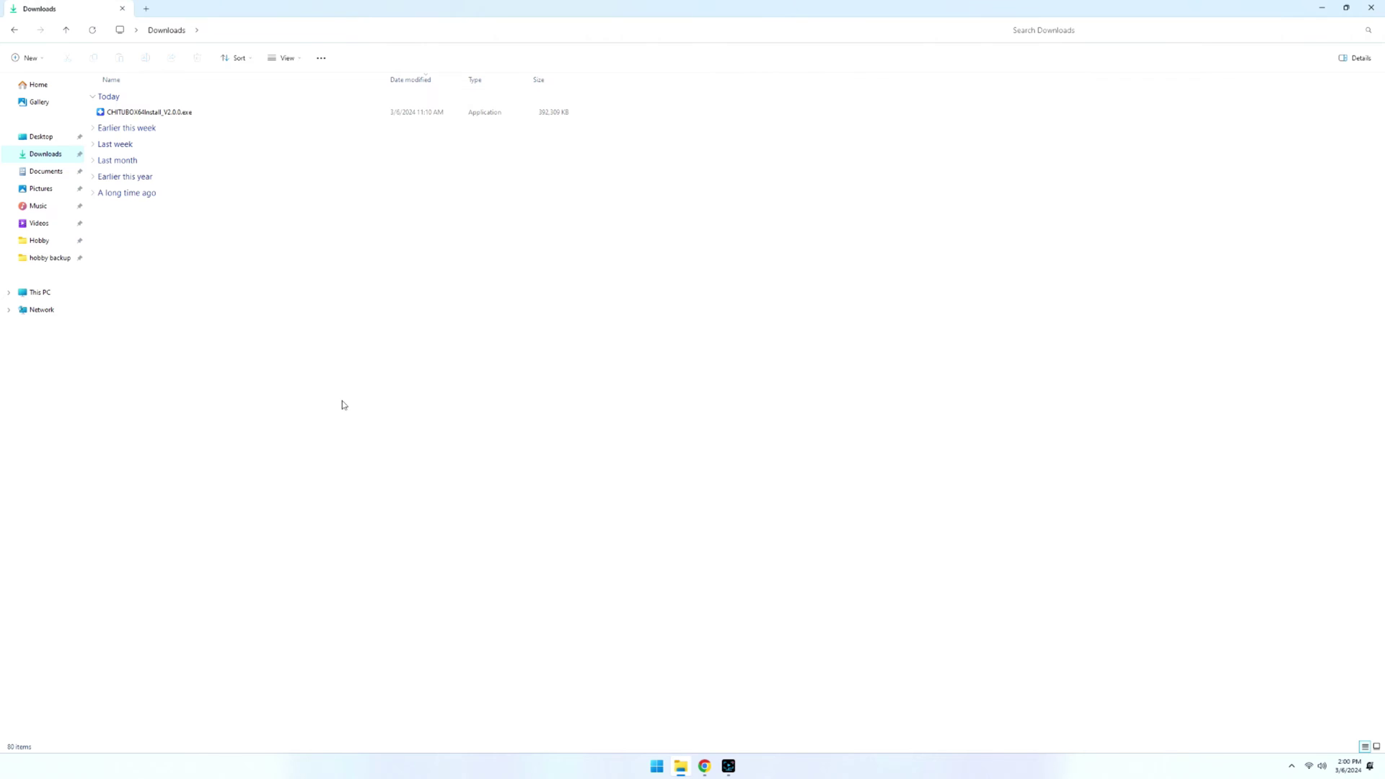
click(185, 115)
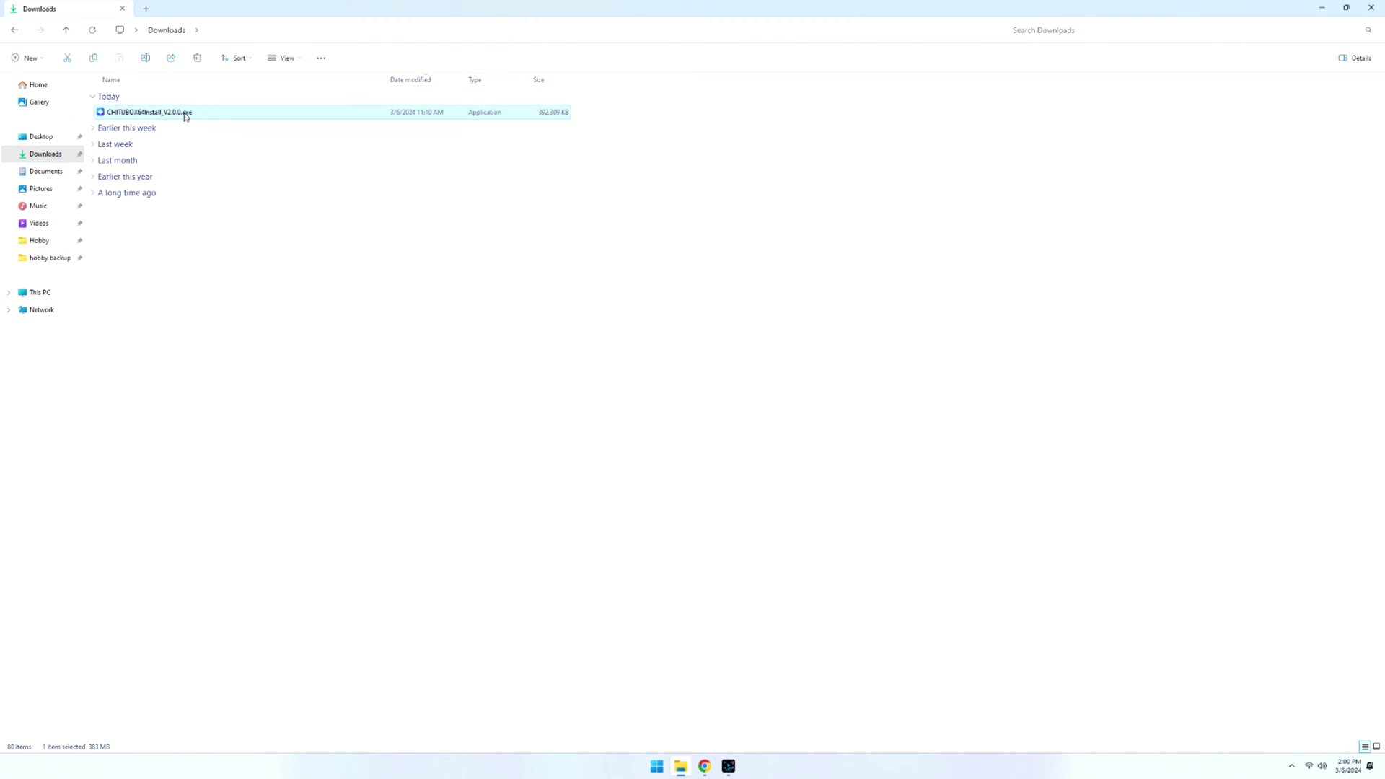
double_click(186, 114)
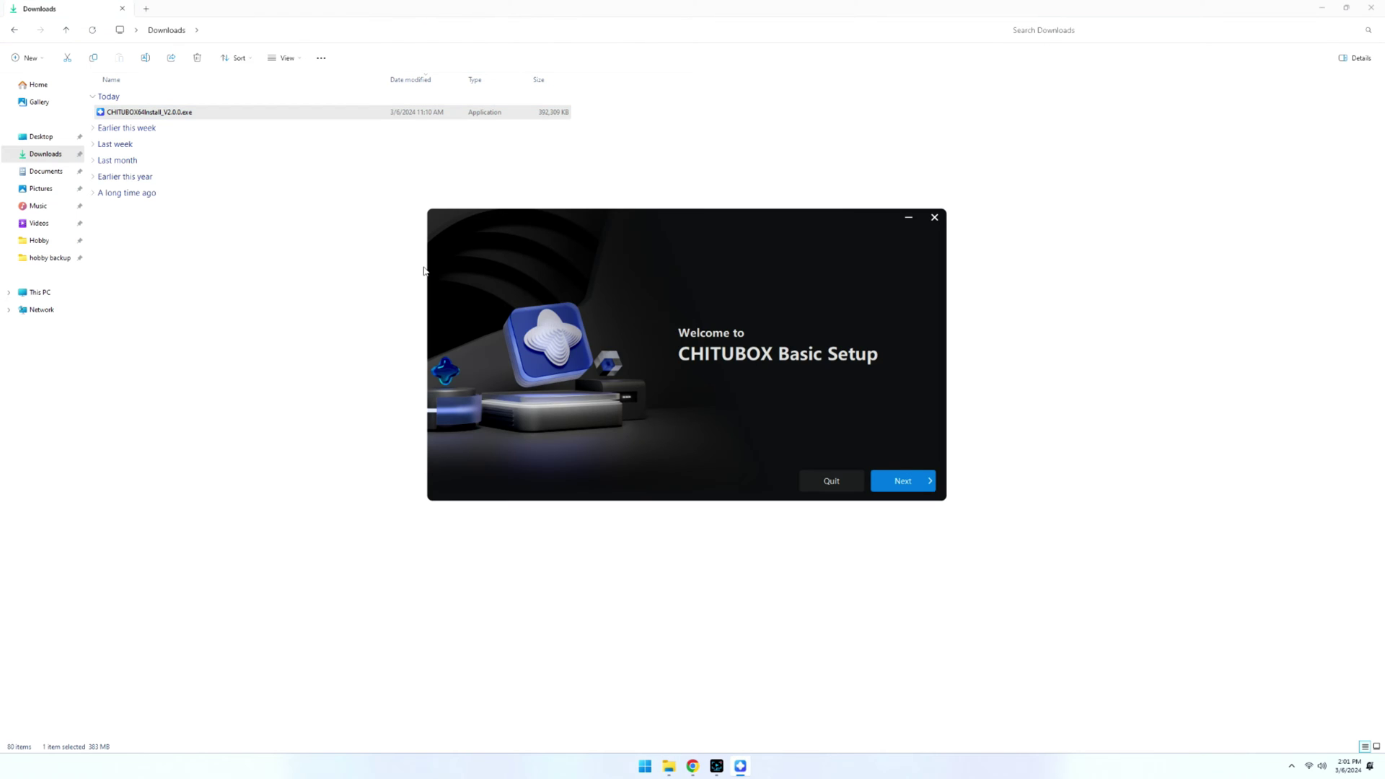
Step: Accept the license, install CHITUBOX Basic in C:\Program Files\CBD\CHITUBOX_Basic, and launch it
click(888, 481)
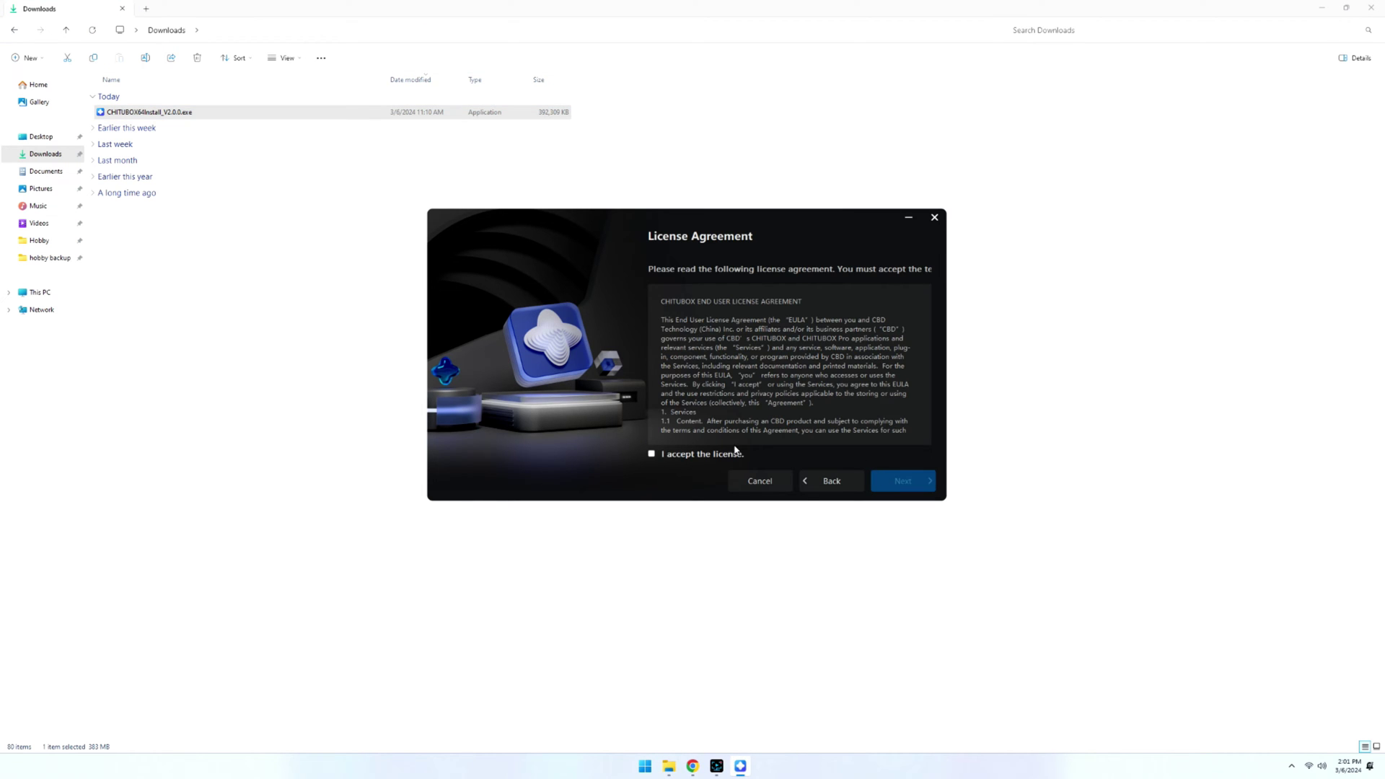
click(735, 452)
click(903, 485)
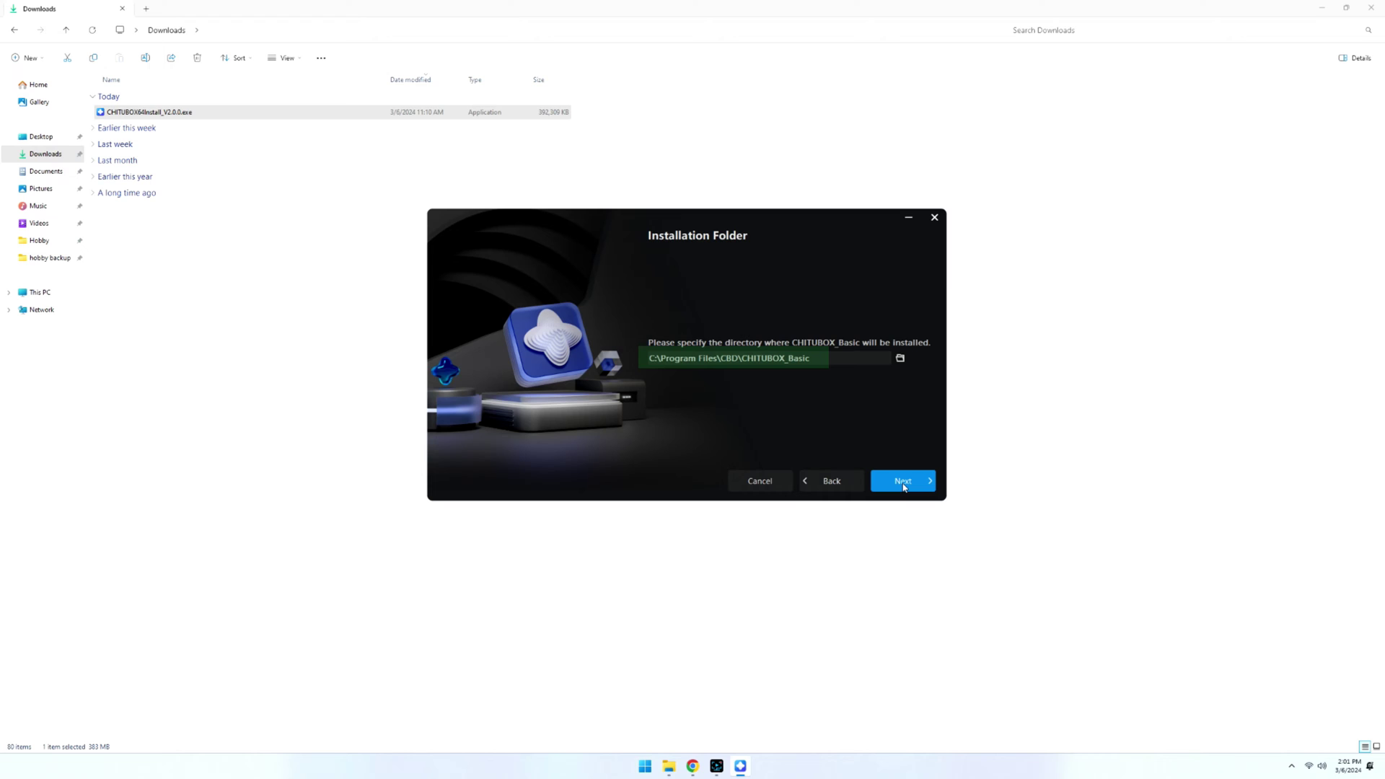
click(902, 487)
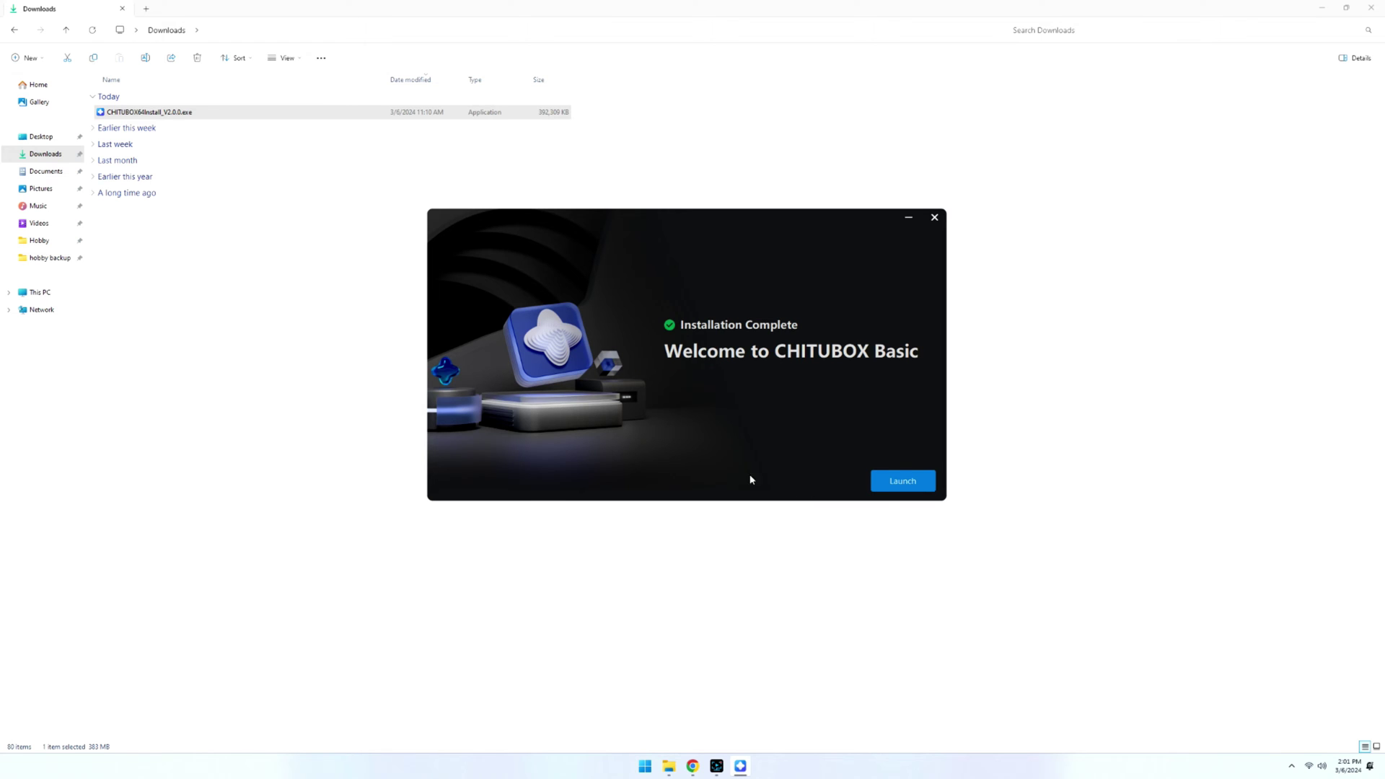
click(901, 481)
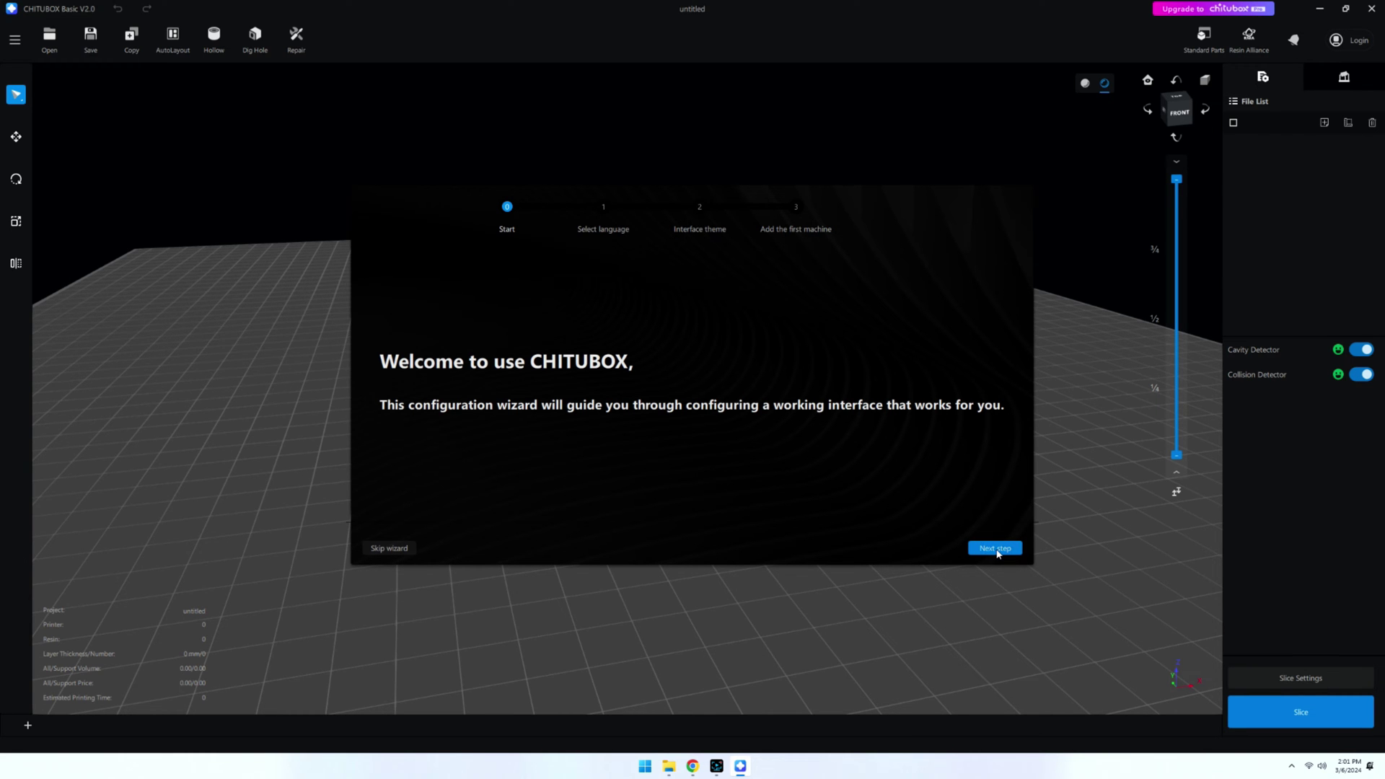
Step: Advance the configuration wizard to adding the first machine, keeping the preselected language and interface theme
click(996, 550)
click(996, 550)
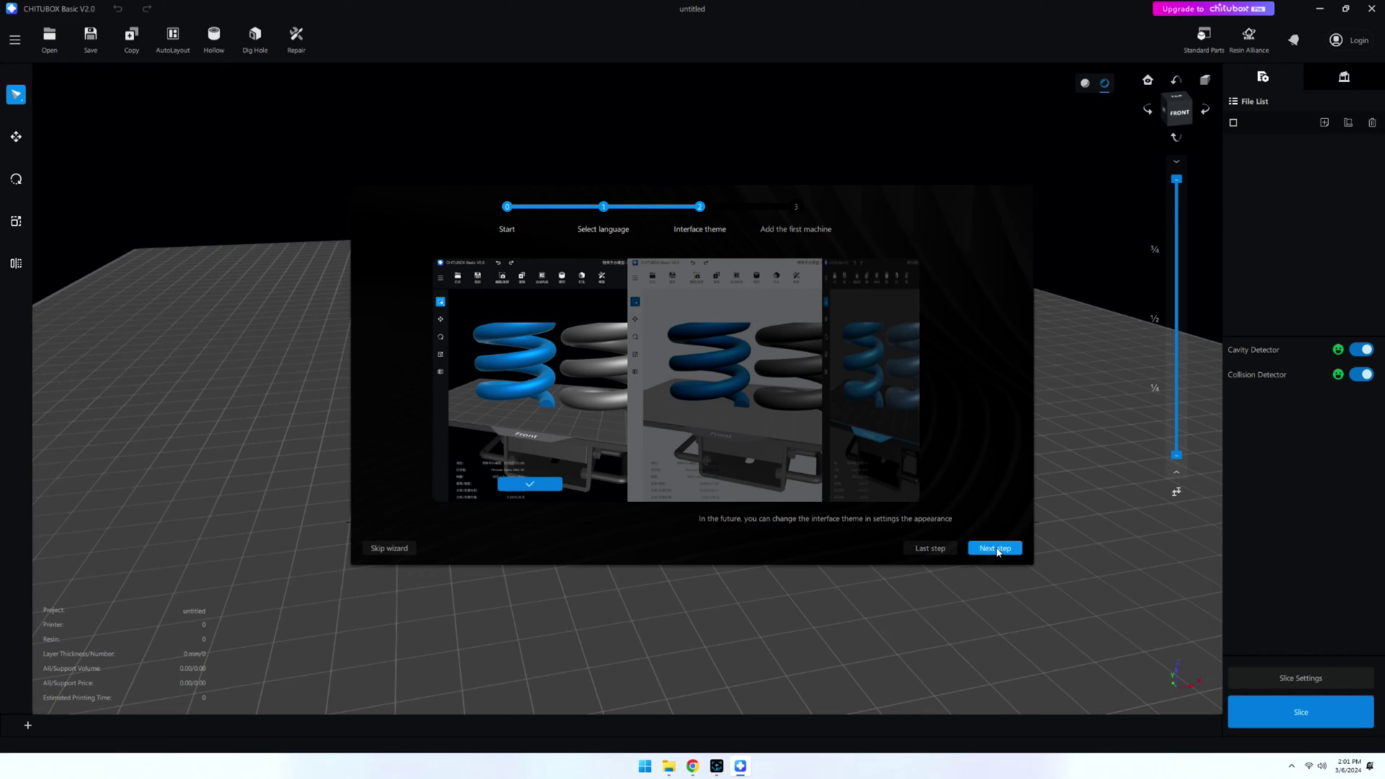
click(991, 549)
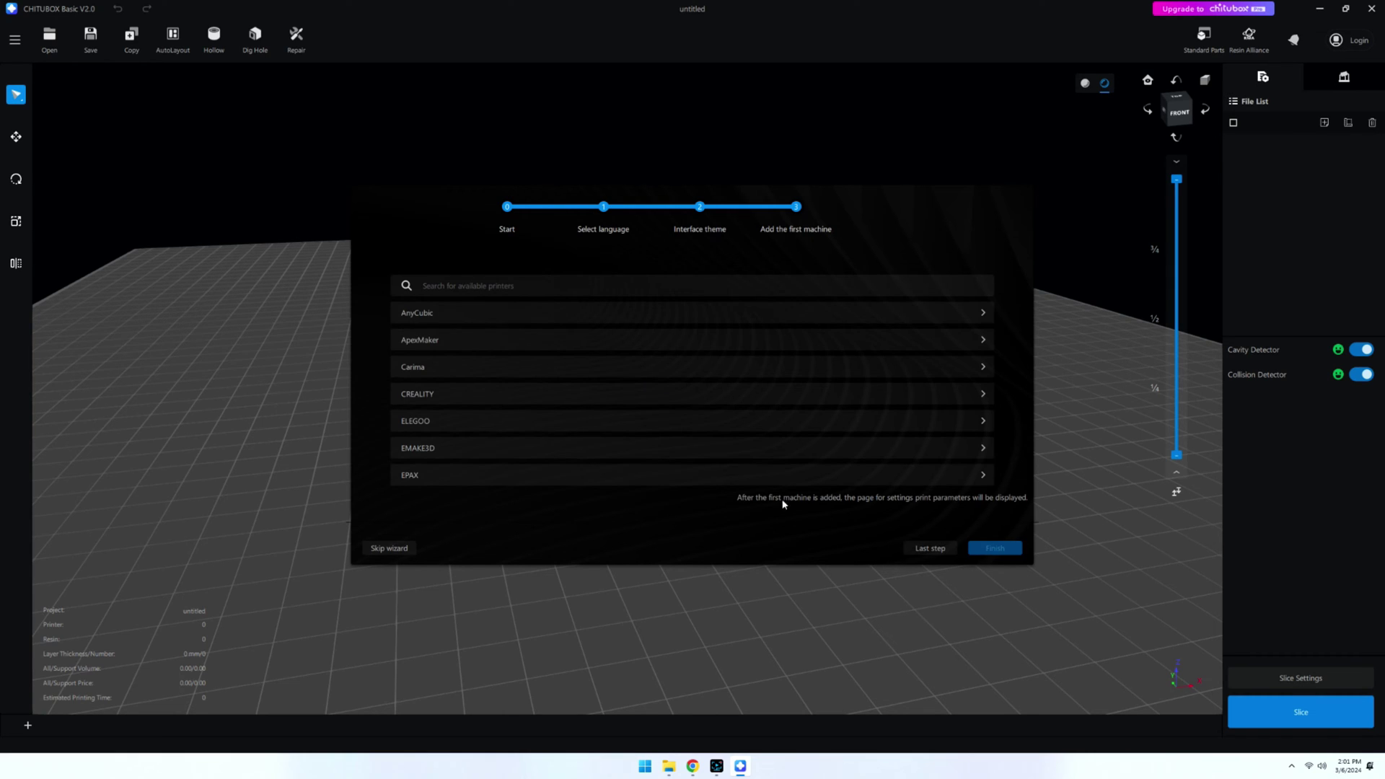
Step: Add the Phrozen Sonic Mighty 8K as the first machine and finish the configuration wizard
scroll(637, 452, down, 5)
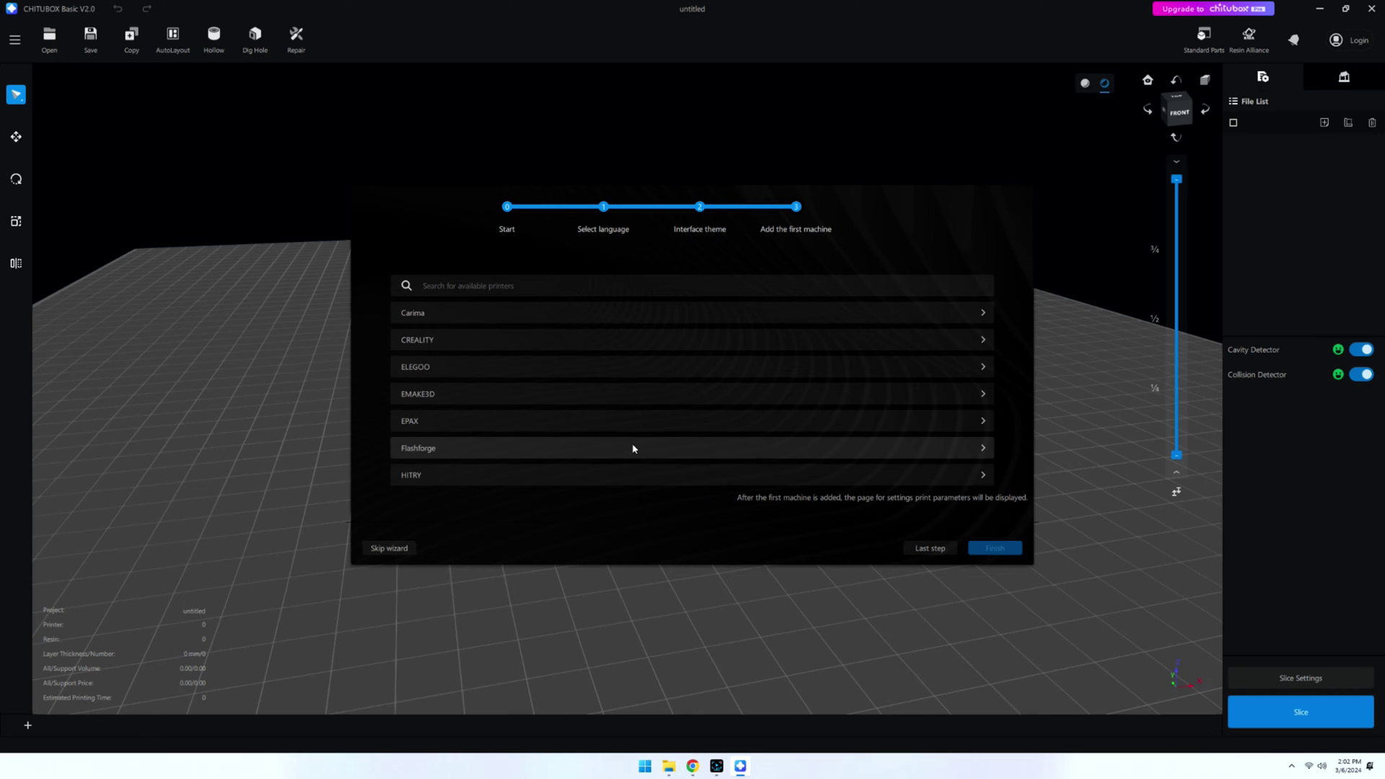
scroll(633, 450, down, 4)
scroll(638, 453, down, 6)
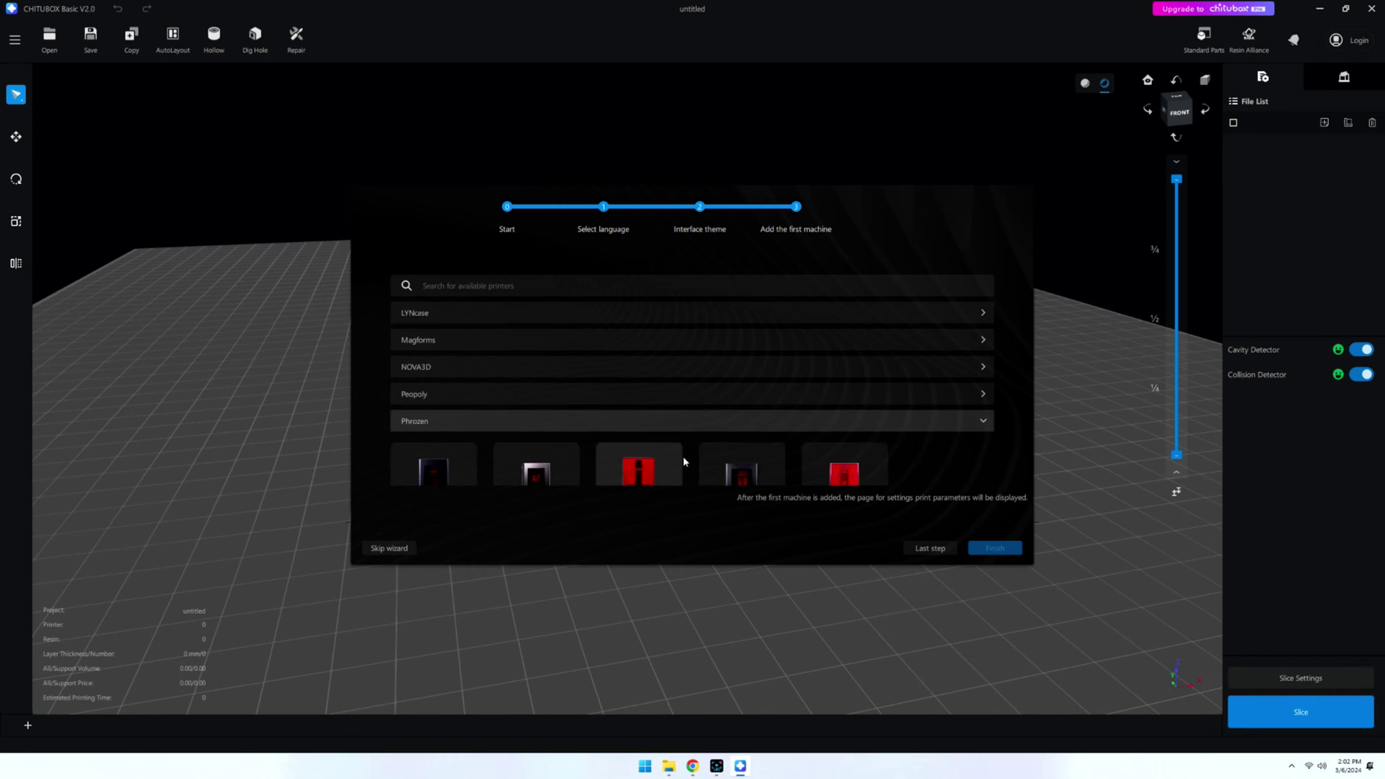
scroll(908, 453, down, 3)
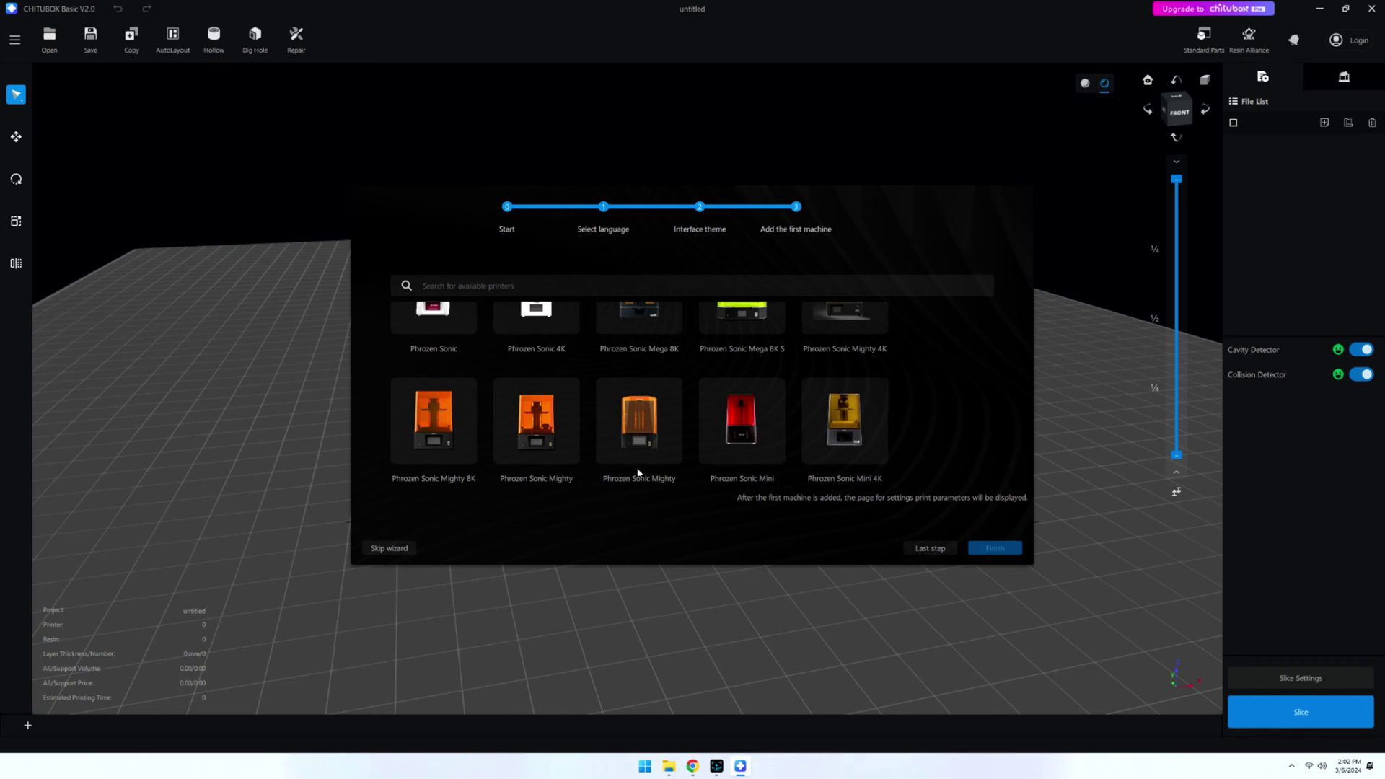
click(441, 427)
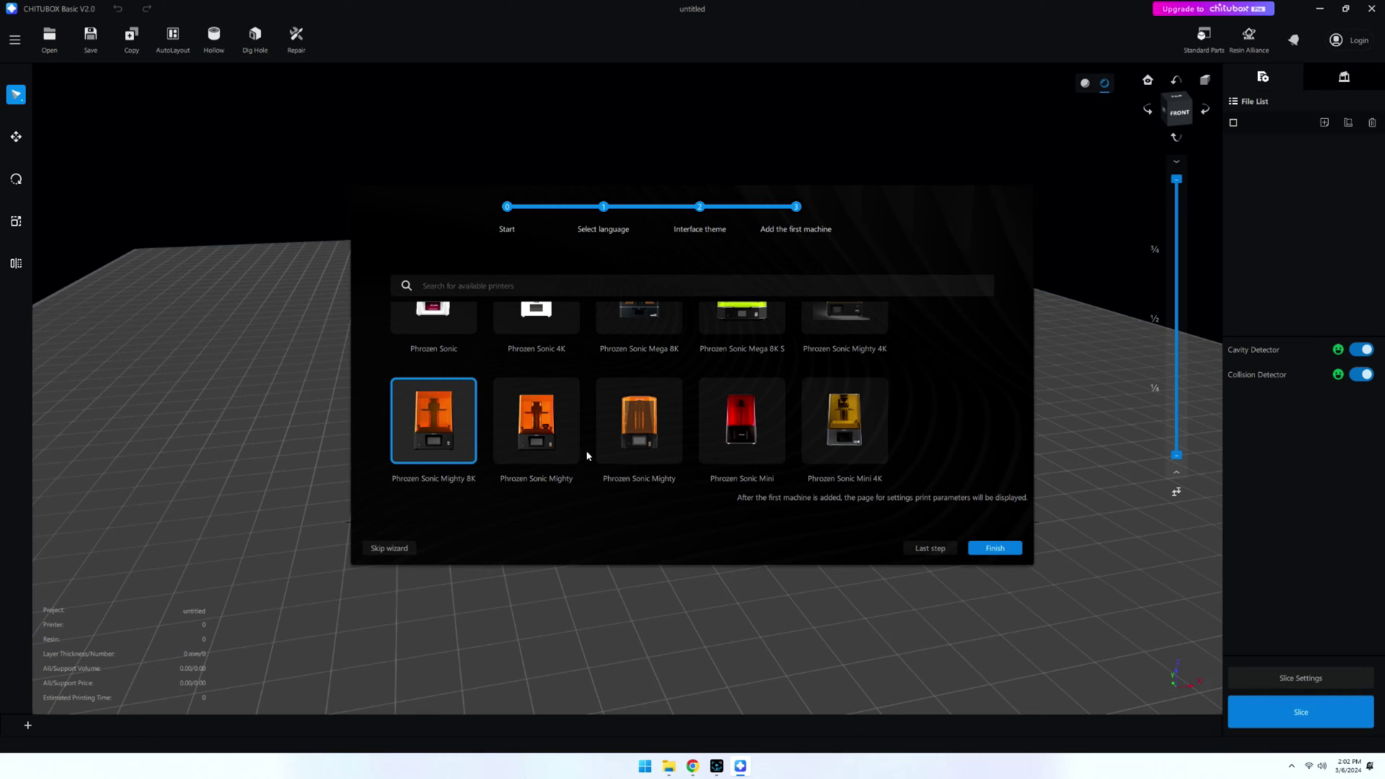
click(994, 548)
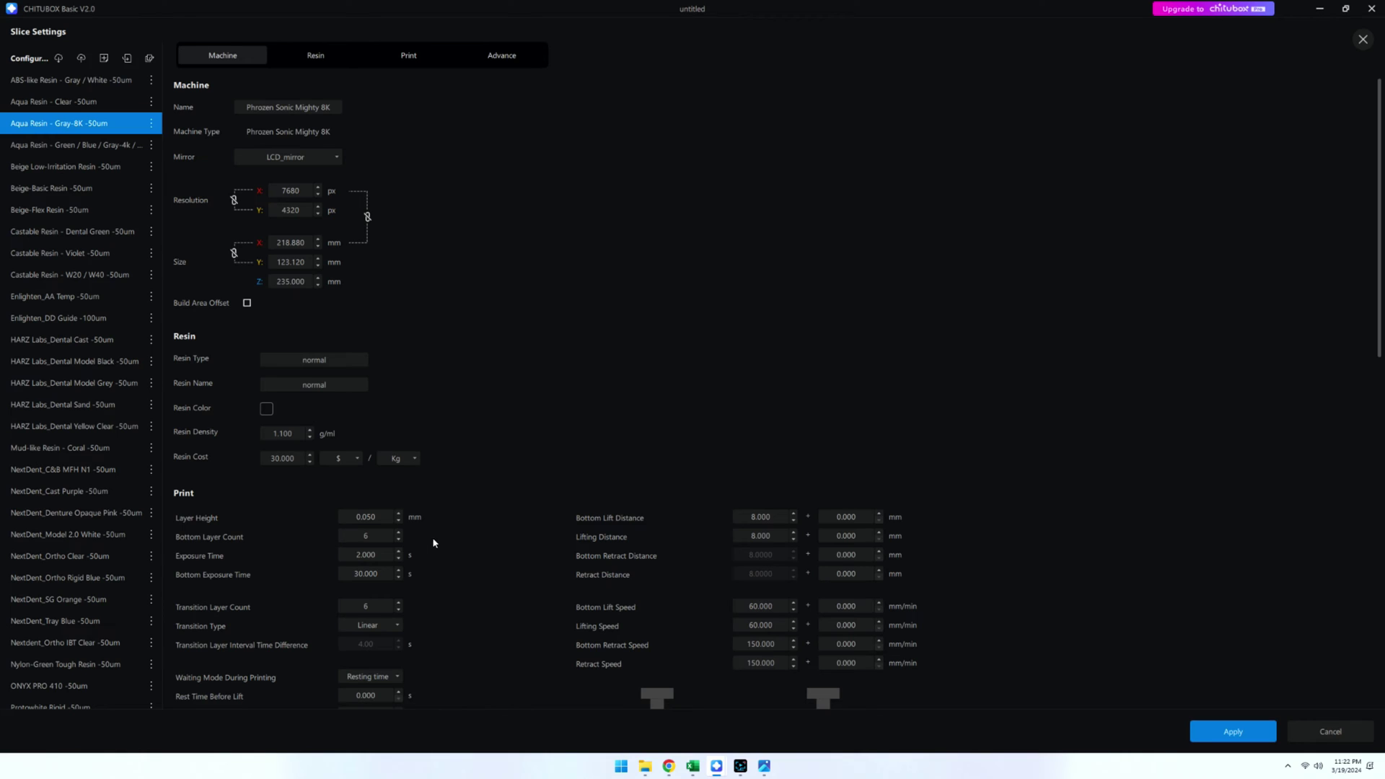
Step: Set the exposure time to 2.3 s in the Aqua Resin - Gray-8K -50um profile
click(399, 551)
click(399, 551)
click(398, 551)
Step: Set the bottom exposure time to 35 s for the Aqua Resin - Gray-8K profile and apply the slice settings
click(398, 570)
click(398, 569)
click(398, 570)
click(397, 569)
click(397, 570)
click(397, 570)
click(397, 570)
click(397, 570)
click(398, 570)
click(397, 570)
click(398, 570)
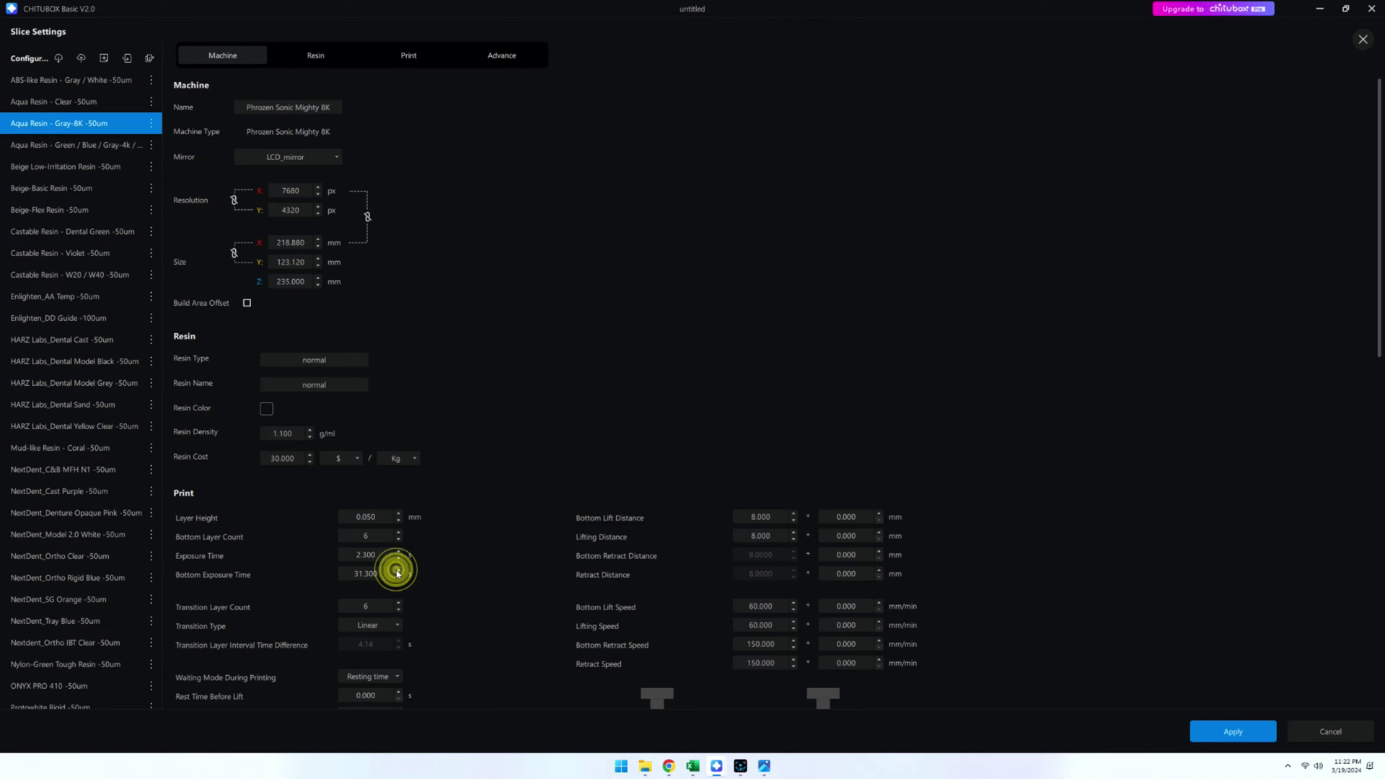
click(397, 570)
click(398, 569)
click(397, 570)
click(397, 569)
click(397, 570)
click(397, 569)
click(397, 570)
click(397, 569)
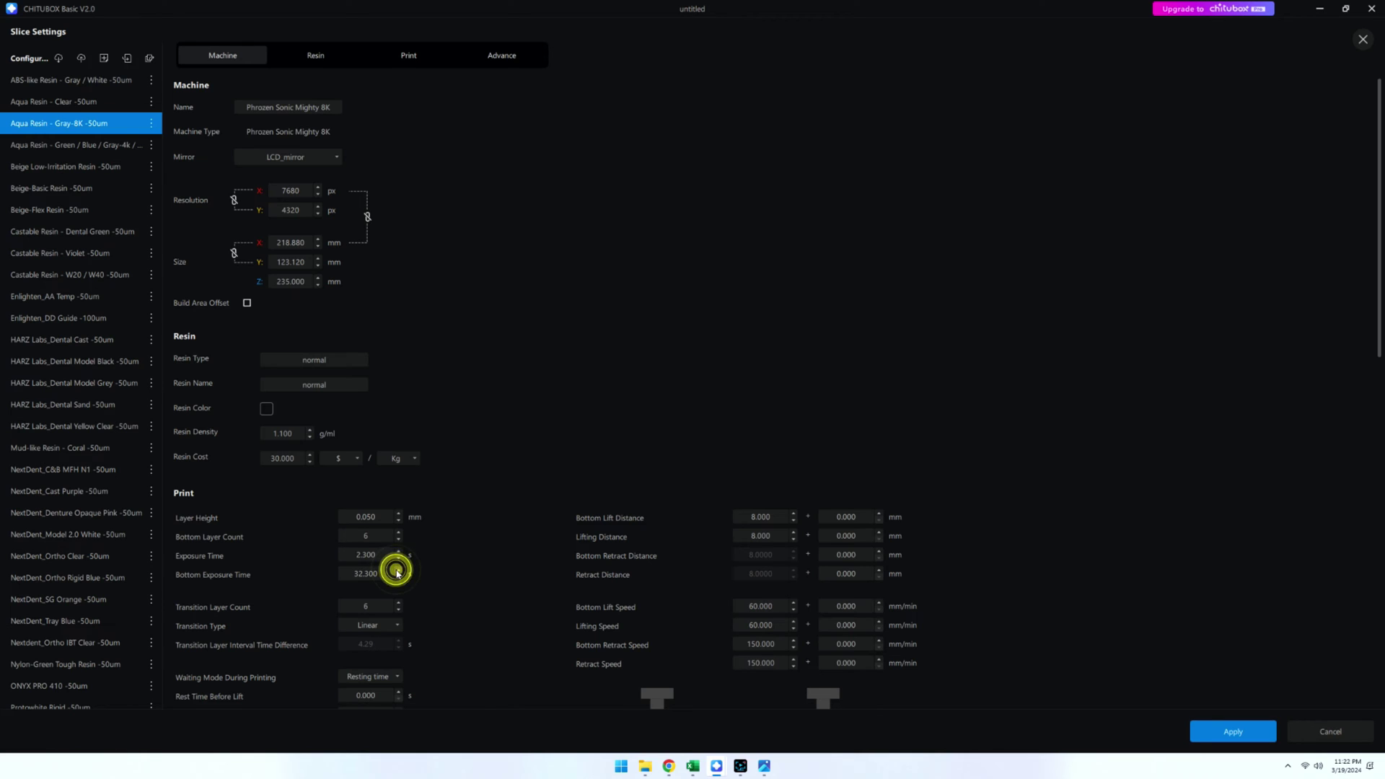
click(397, 570)
click(397, 570)
click(398, 570)
click(397, 570)
click(398, 569)
click(398, 570)
click(397, 570)
click(397, 570)
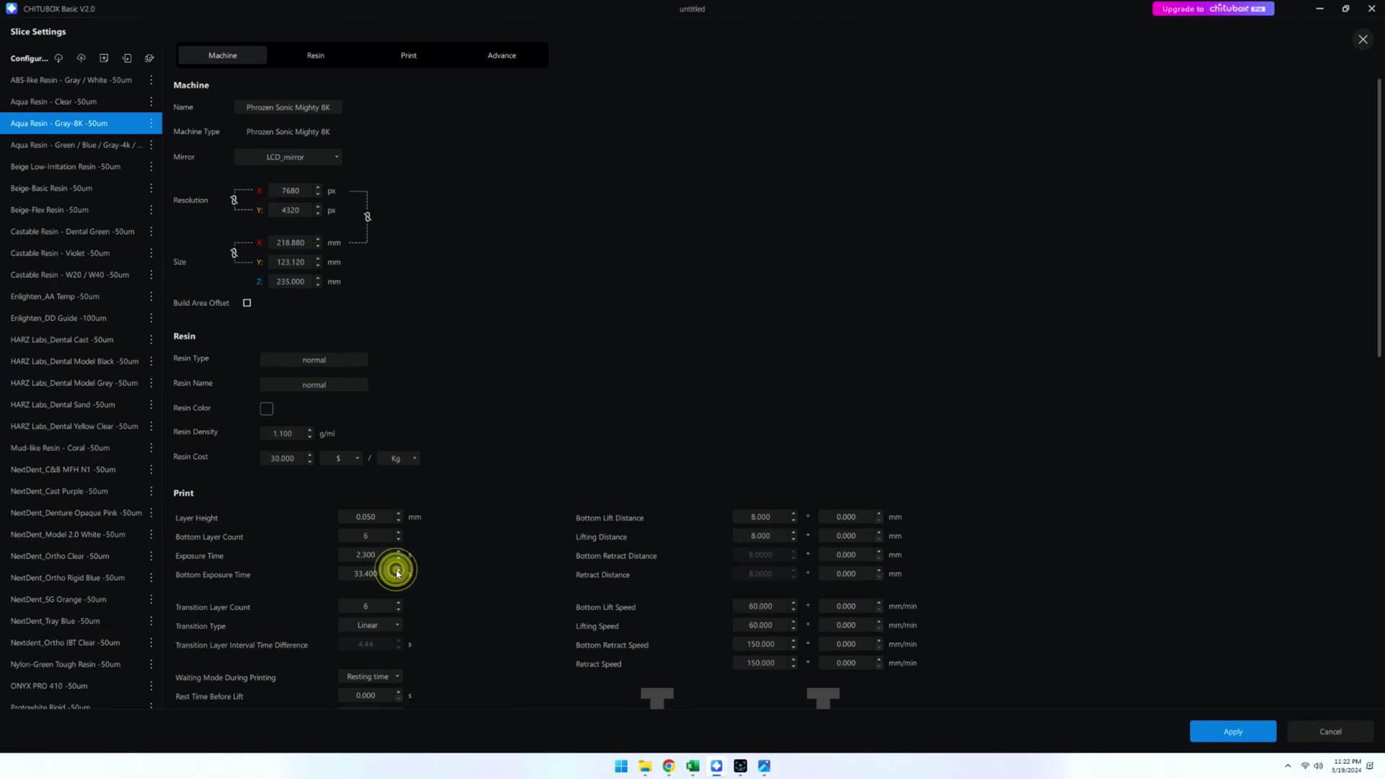
click(398, 570)
click(398, 569)
click(398, 569)
click(398, 570)
click(398, 570)
click(397, 570)
click(398, 569)
click(397, 570)
click(397, 570)
click(398, 570)
click(398, 570)
click(398, 570)
click(397, 569)
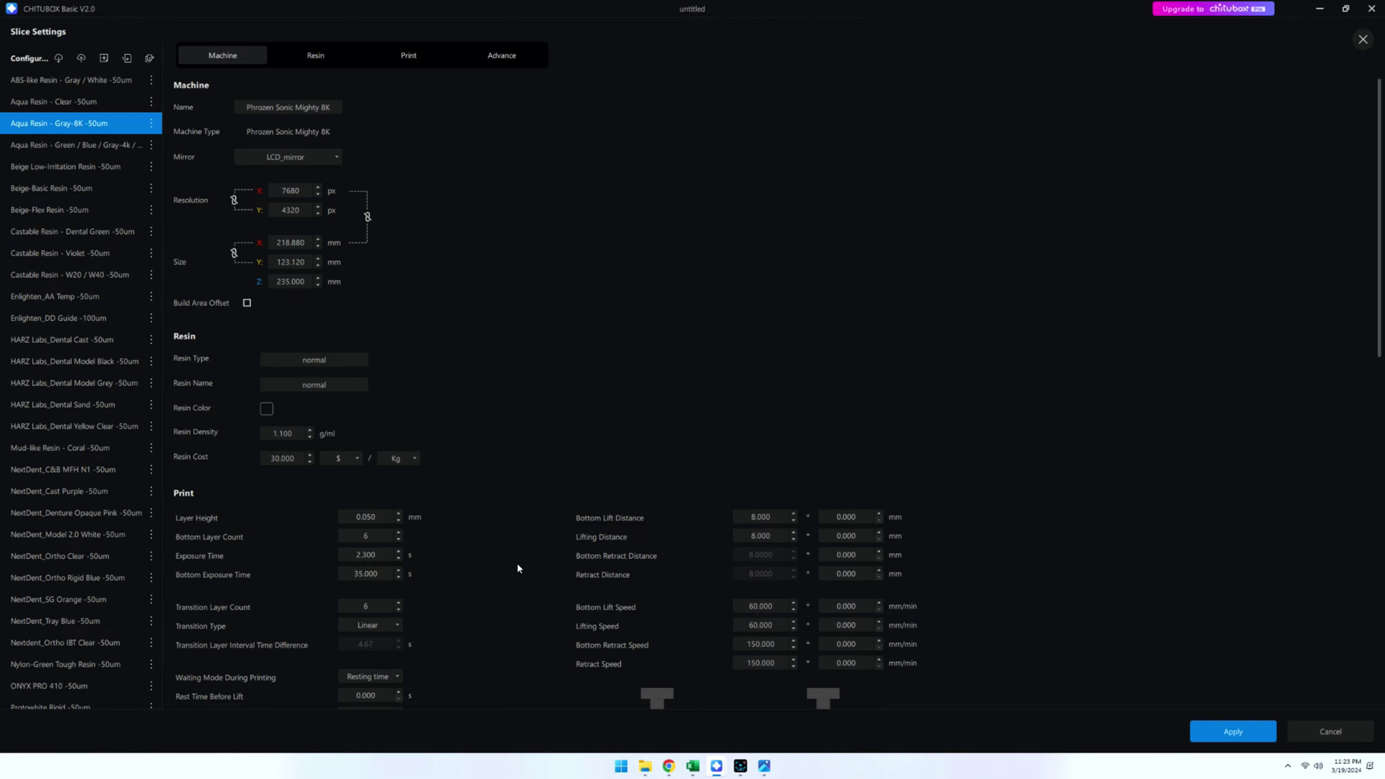
click(1236, 730)
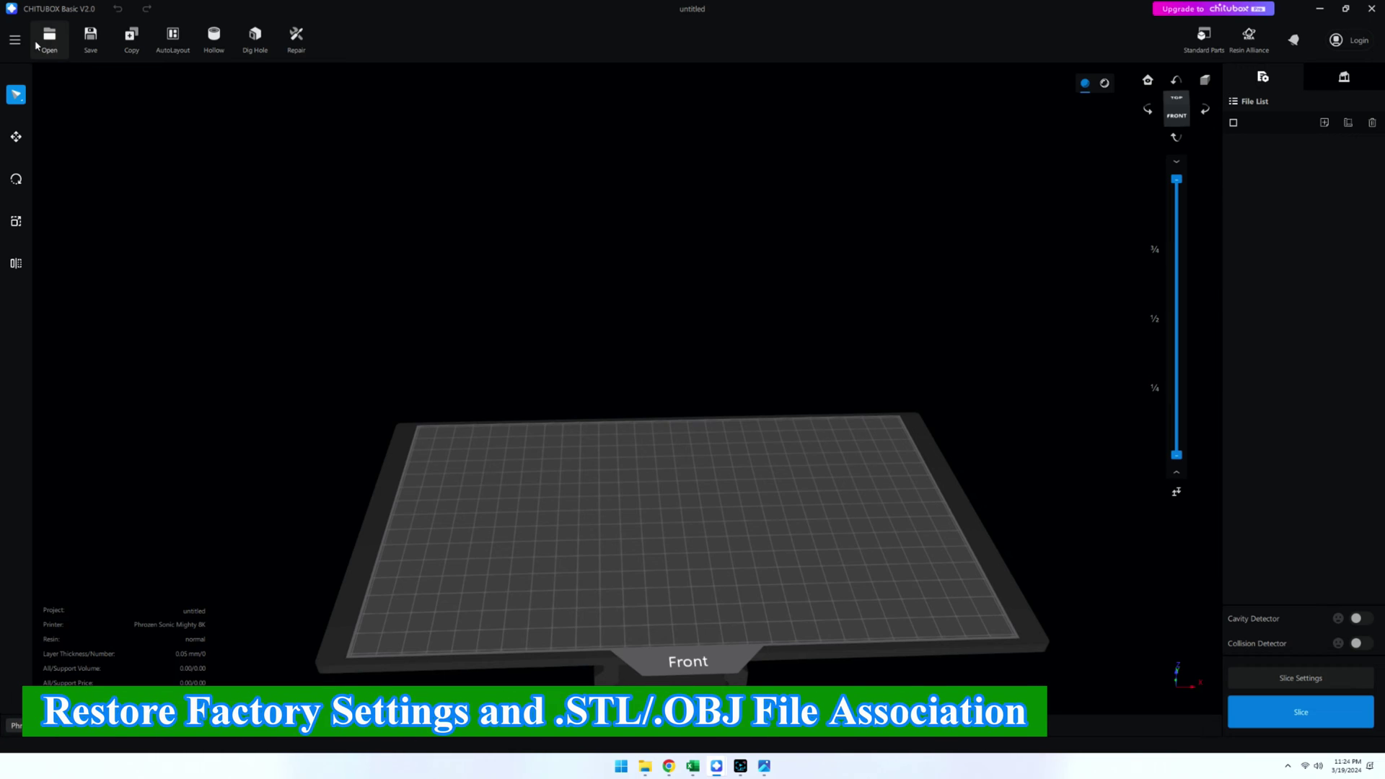
Step: Choose to restore the slicer's factory settings
click(15, 40)
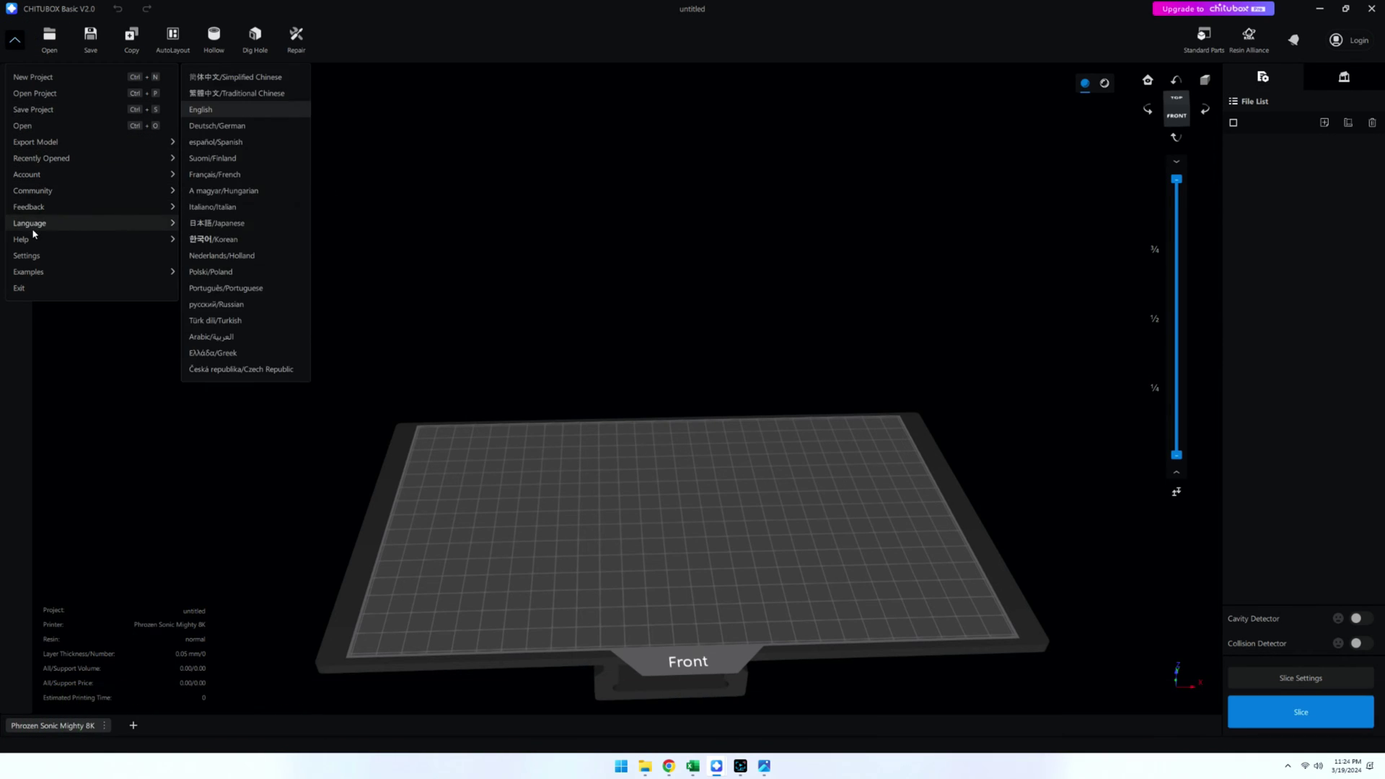
mouse_move(34, 240)
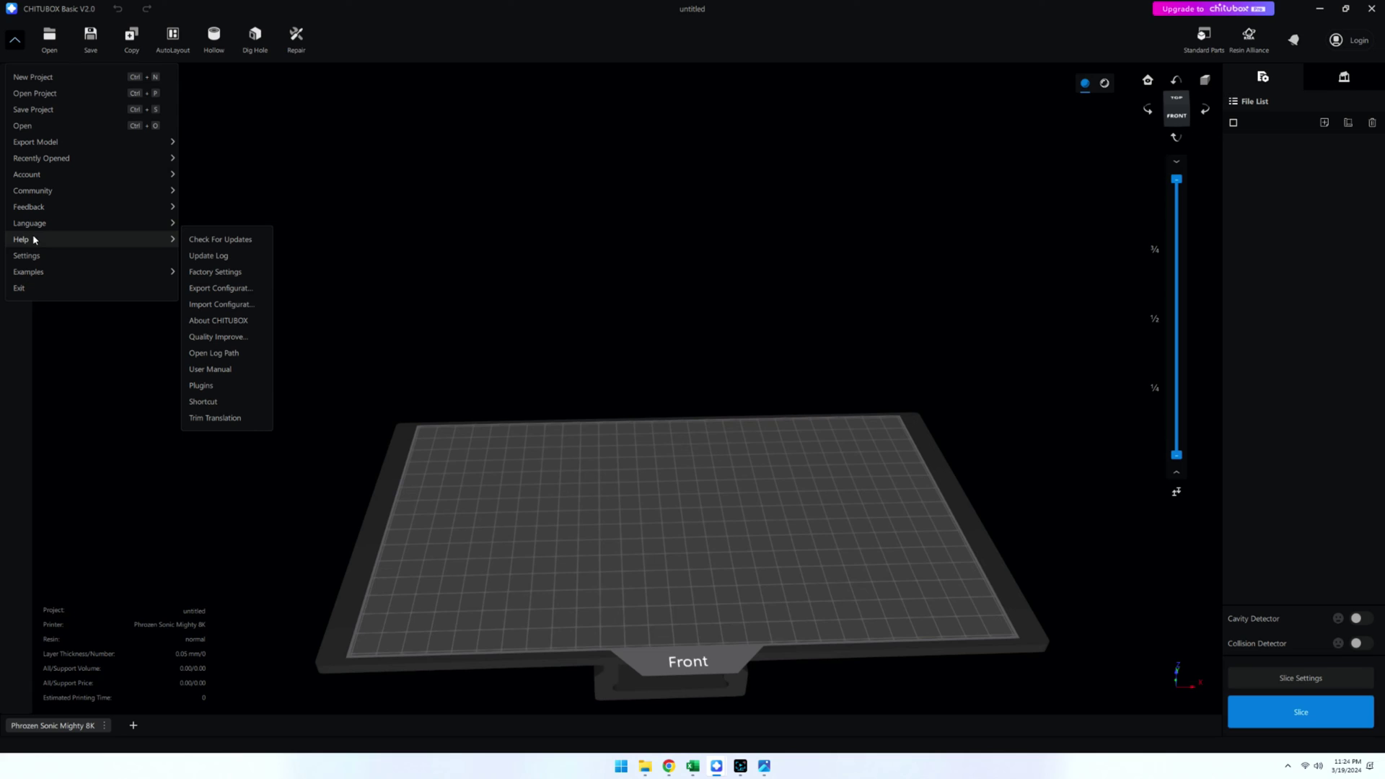
click(249, 275)
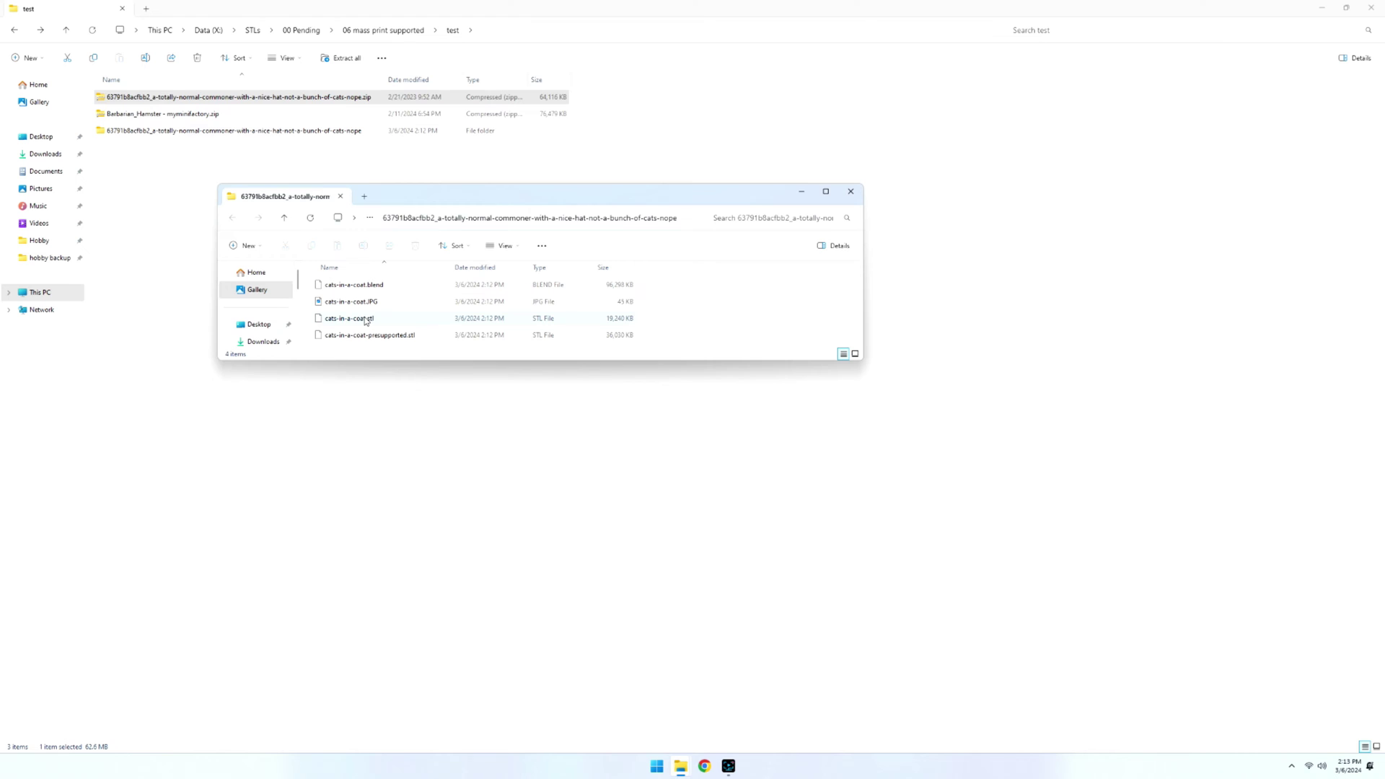
Step: Open the file properties of cats-in-a-coat.stl and bring up the choice of default app for .stl files
right_click(365, 319)
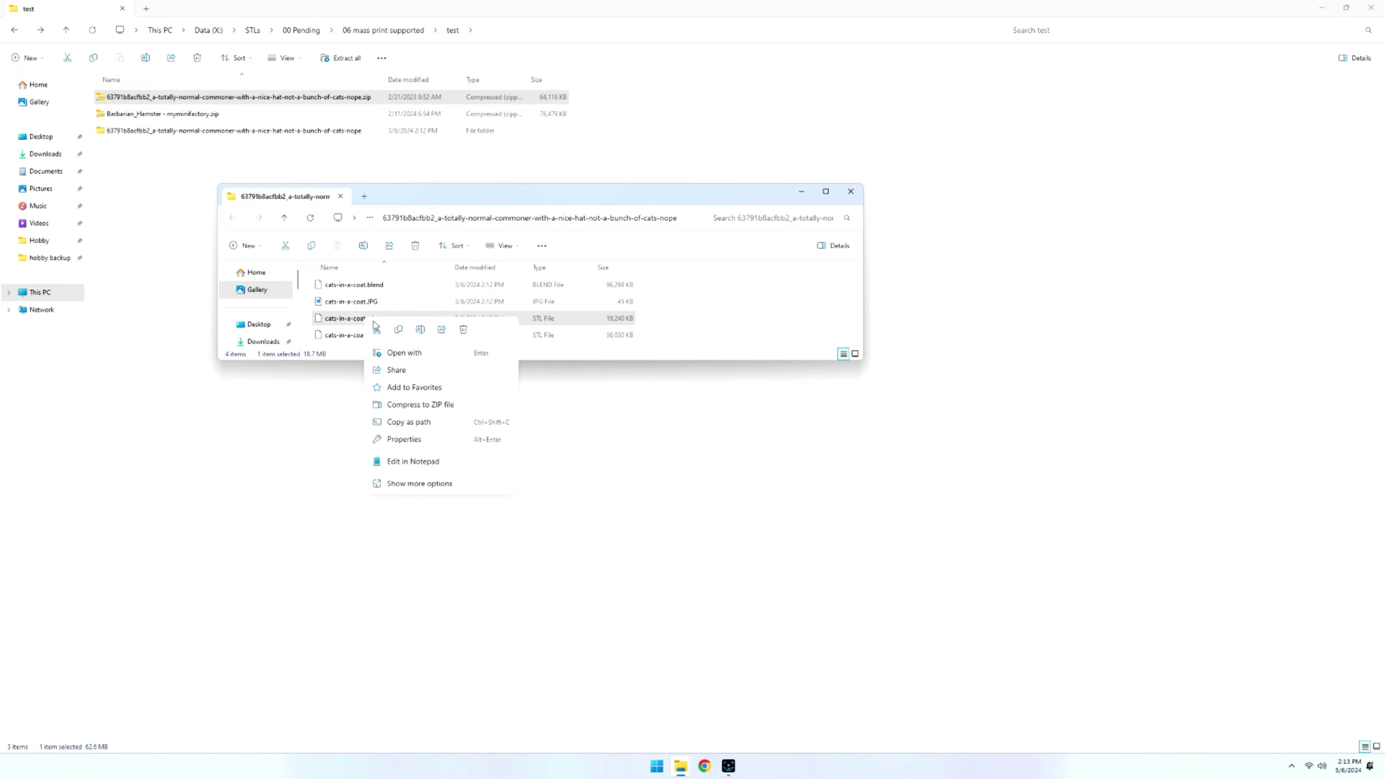
click(438, 485)
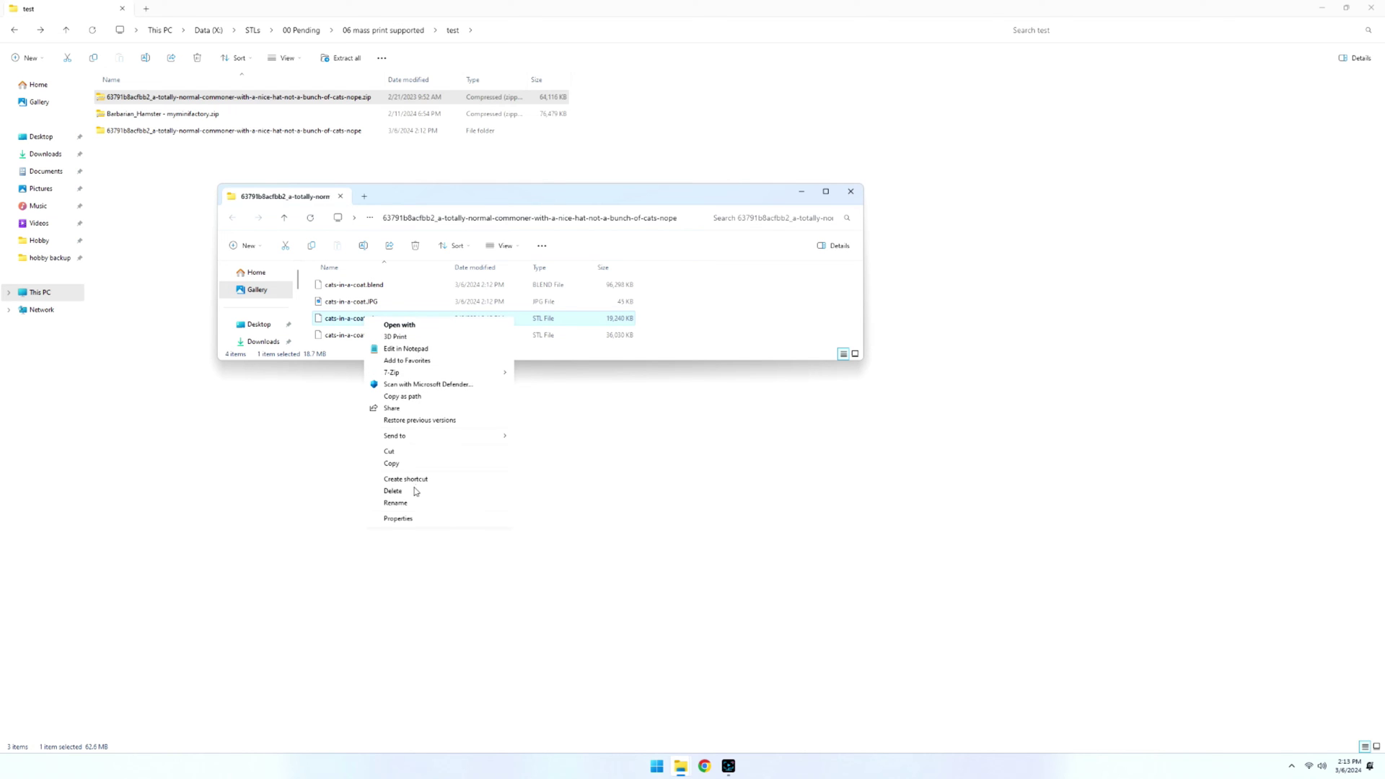
click(419, 520)
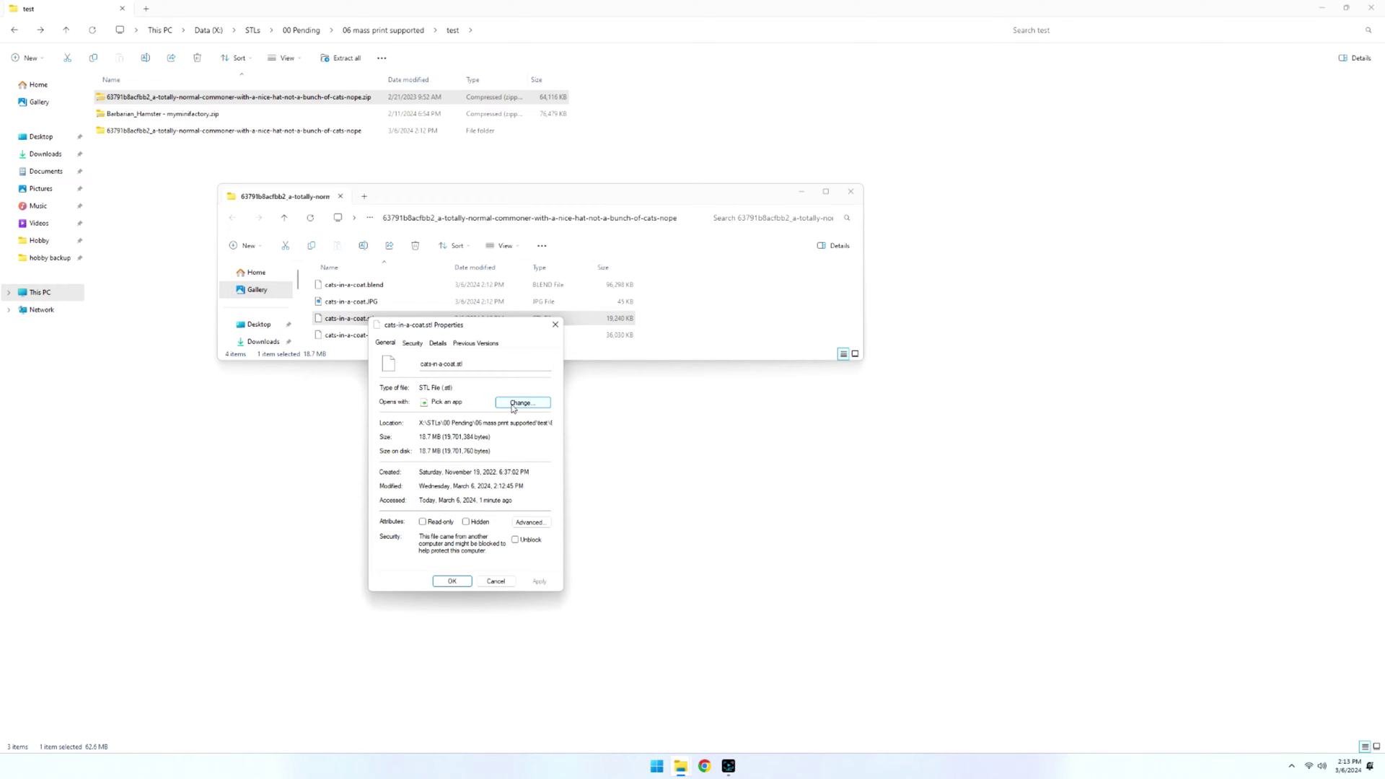
click(514, 406)
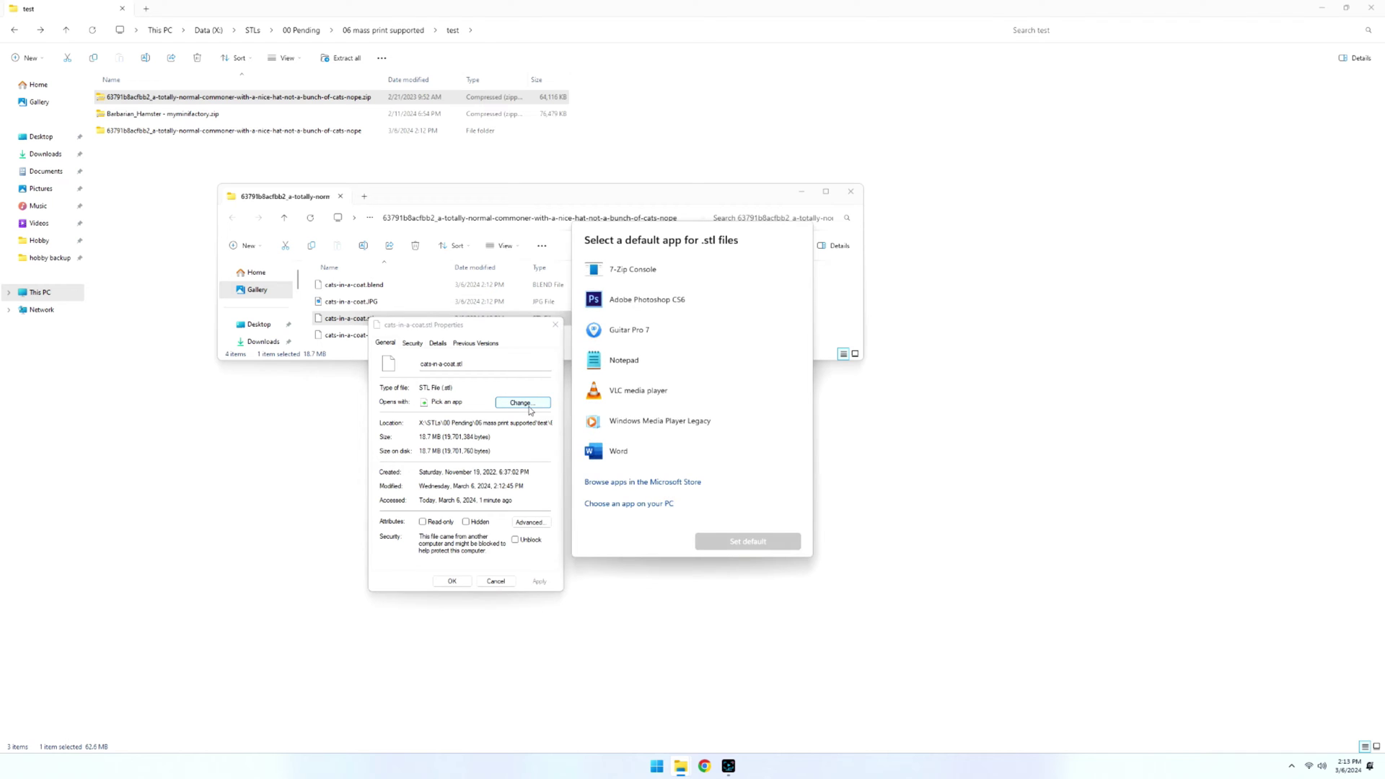
Step: Browse the PC to C:\Program Files\CBD\CHITUBOX_Basic and pick CHITUBOX_Basic.exe as the app for .stl files
click(629, 503)
click(602, 366)
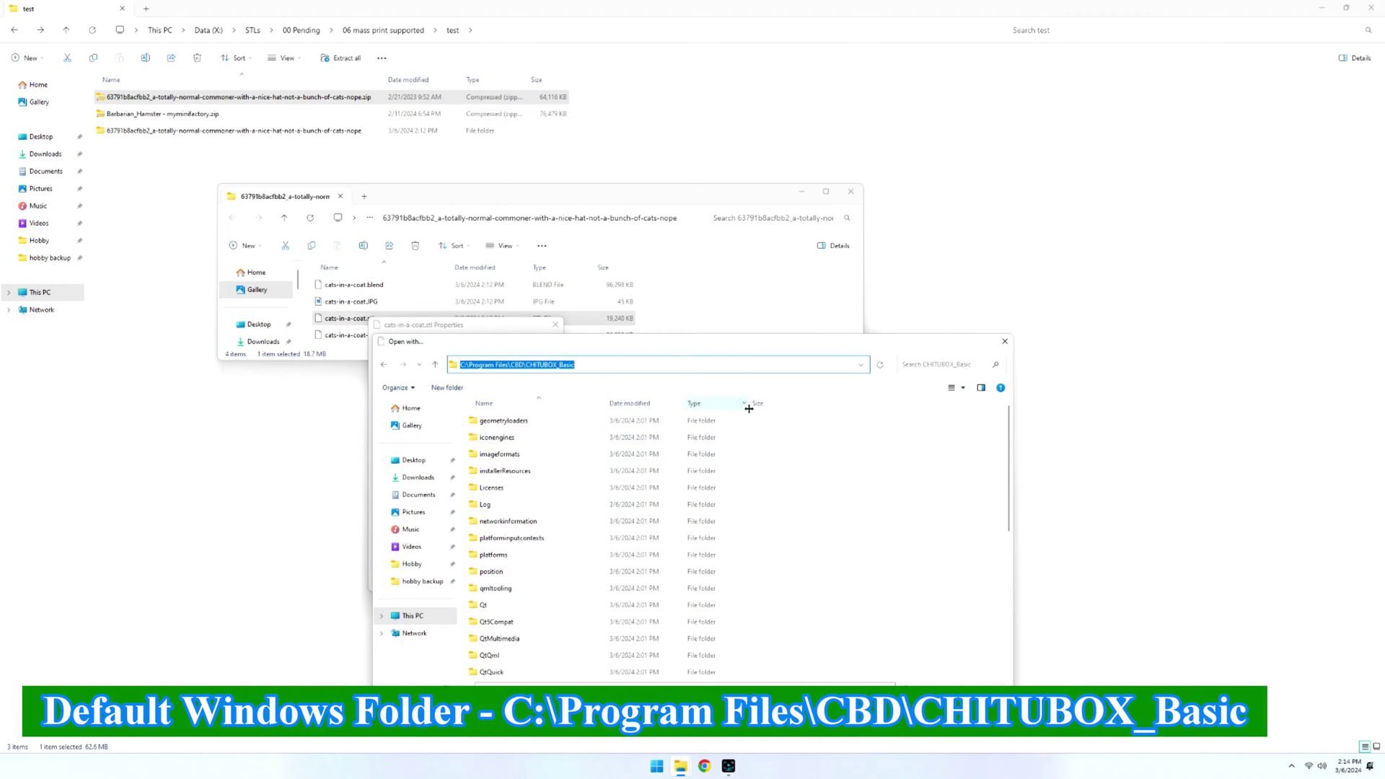
drag(719, 344, 805, 347)
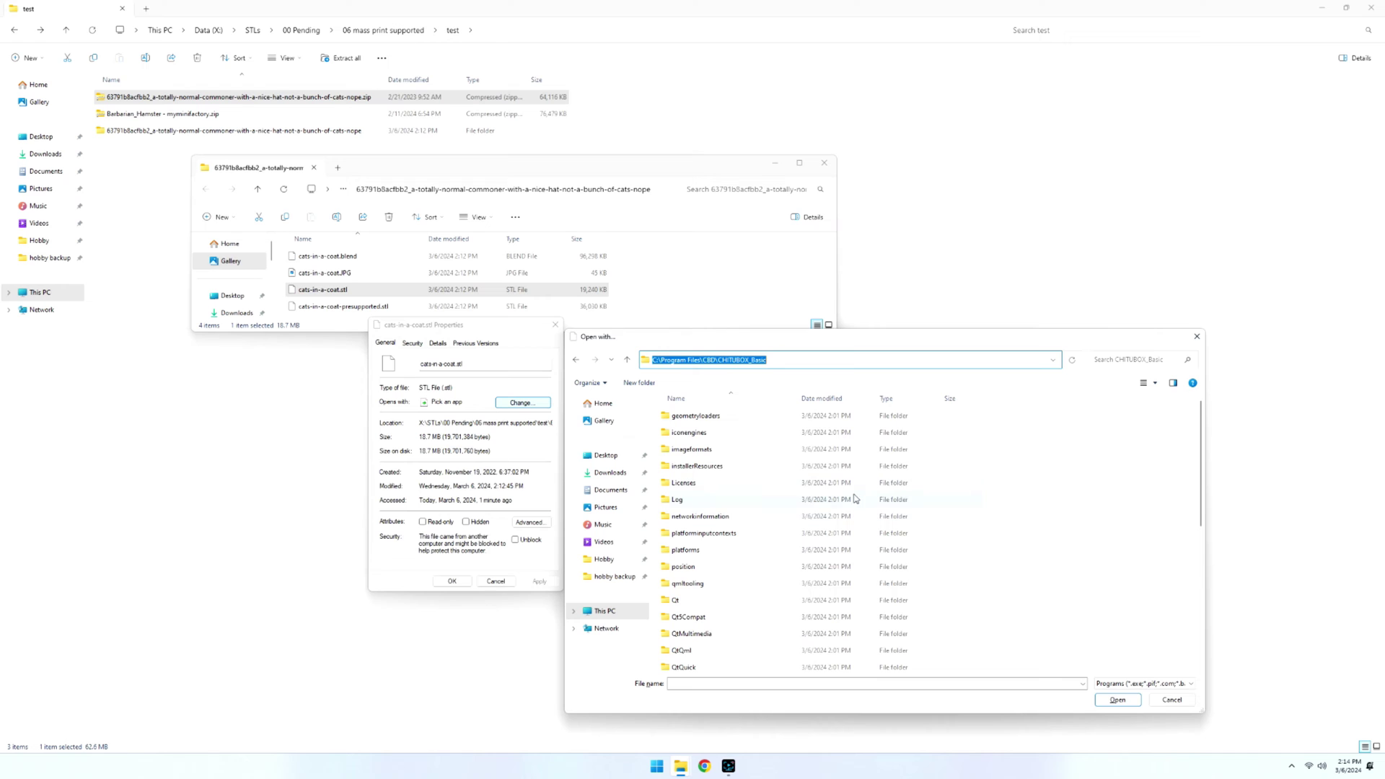
scroll(855, 498, down, 5)
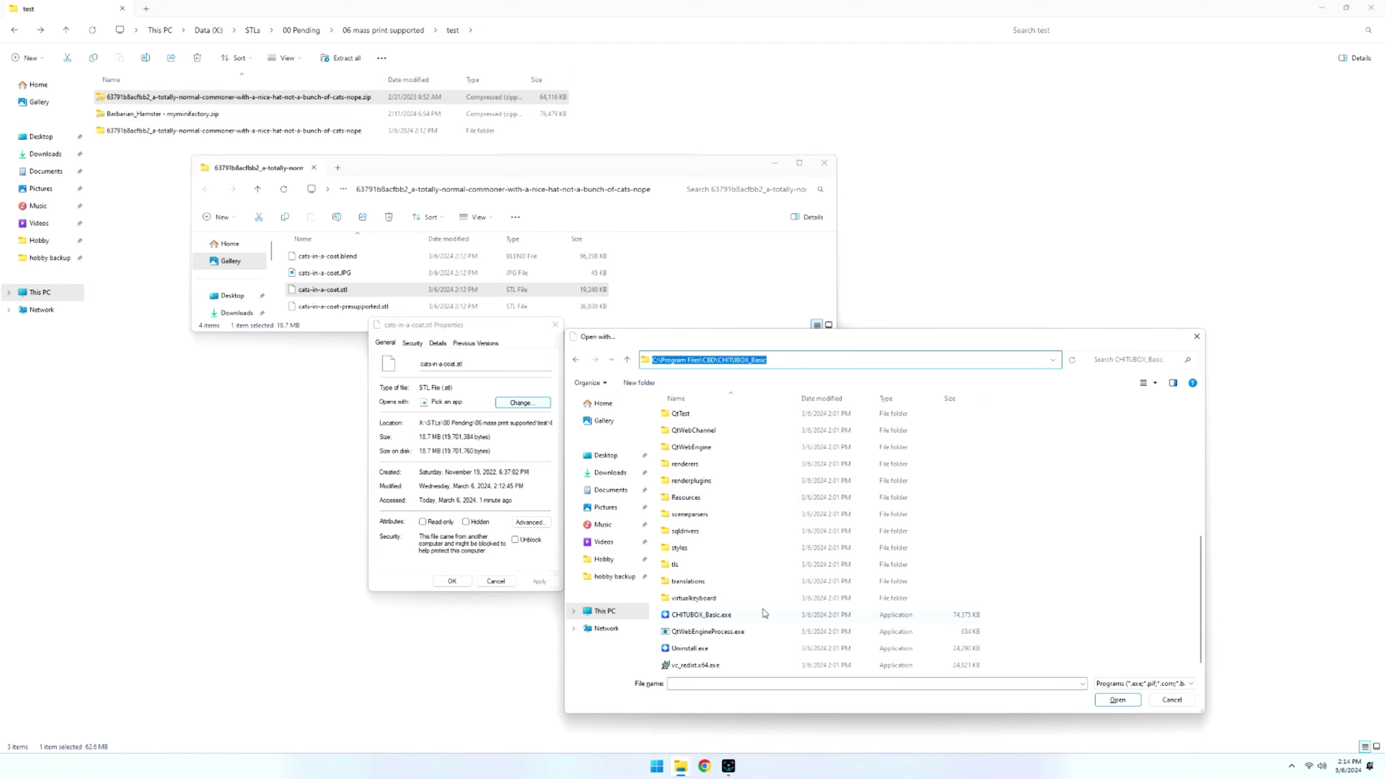
click(765, 613)
click(1115, 700)
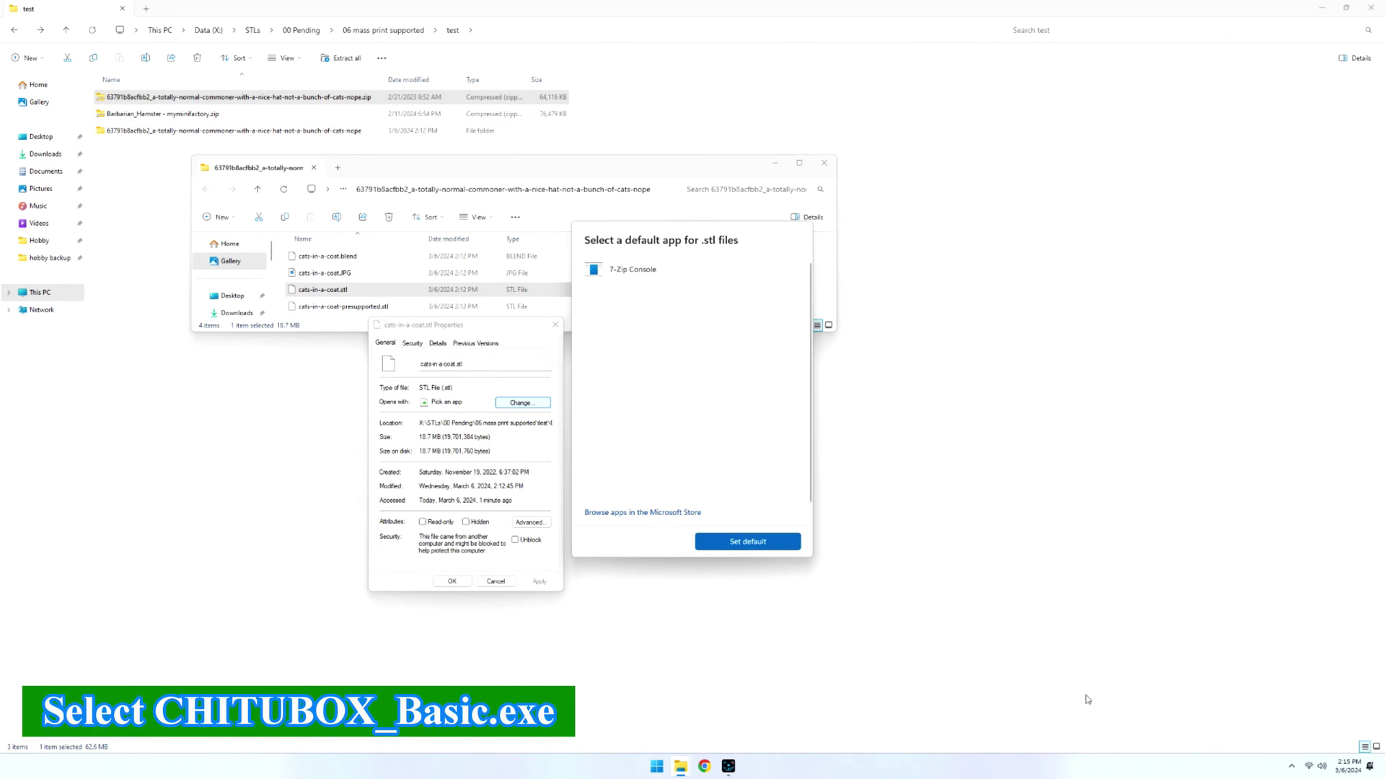
Step: Set CHITUBOX Basic as the default app for .stl files, then apply and confirm the cats-in-a-coat.stl properties
click(750, 543)
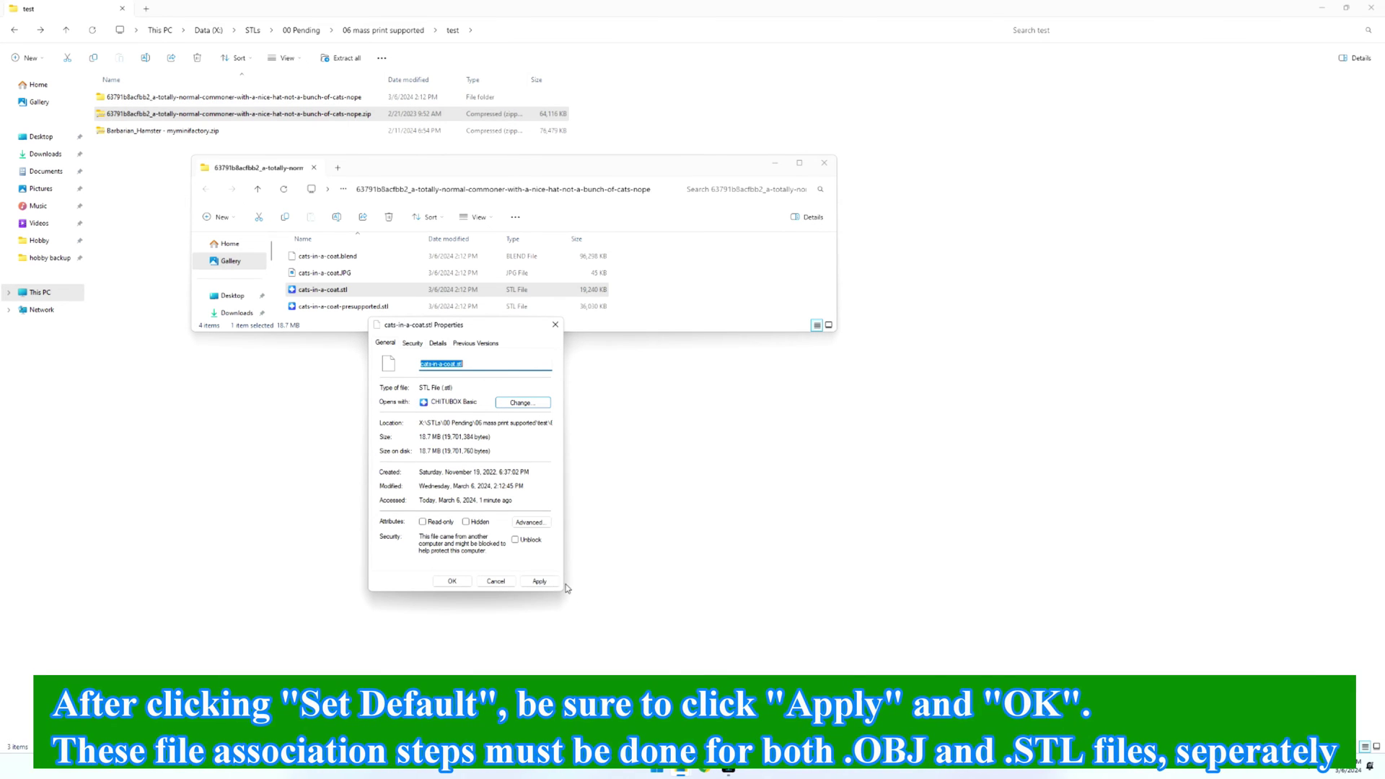
click(542, 582)
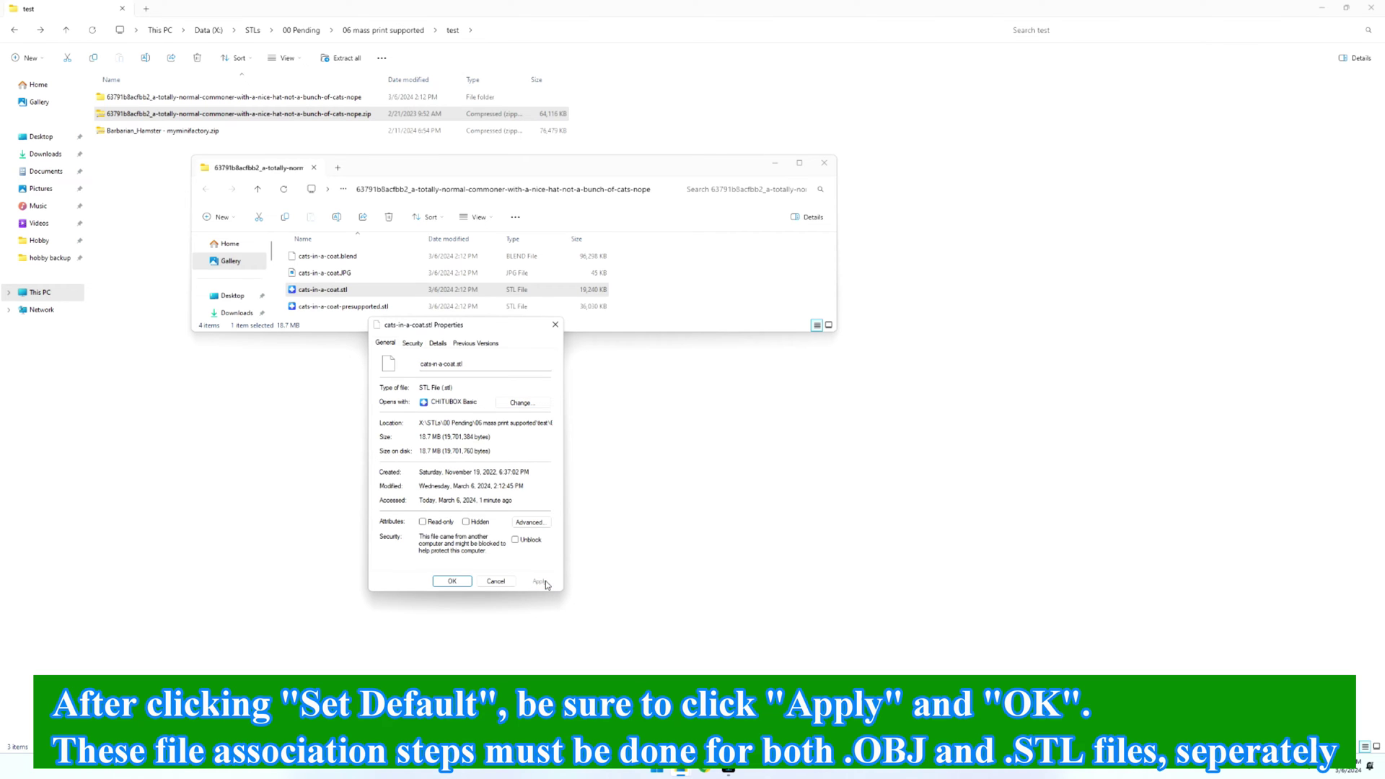
click(467, 581)
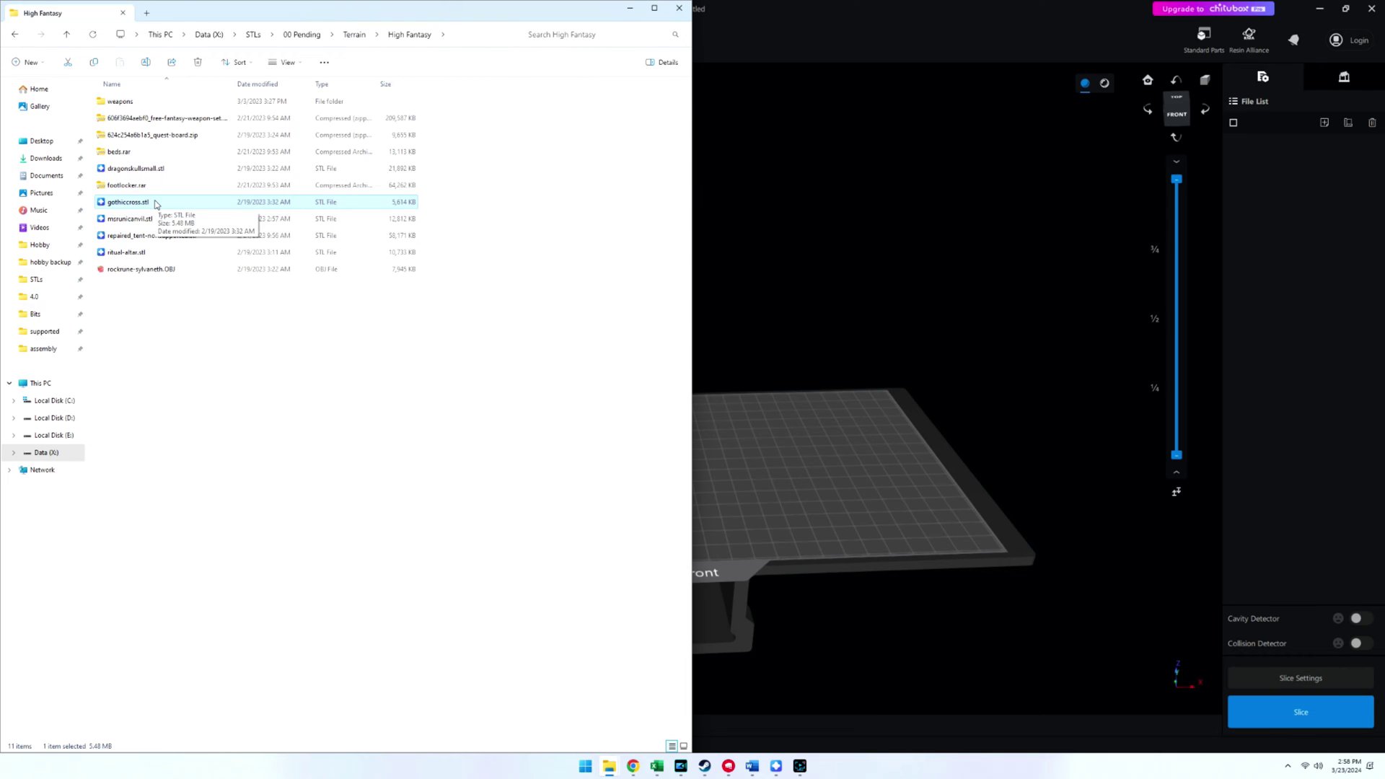
Step: Load gothiccross.stl from the High Fantasy folder onto the slicer's build plate
click(155, 203)
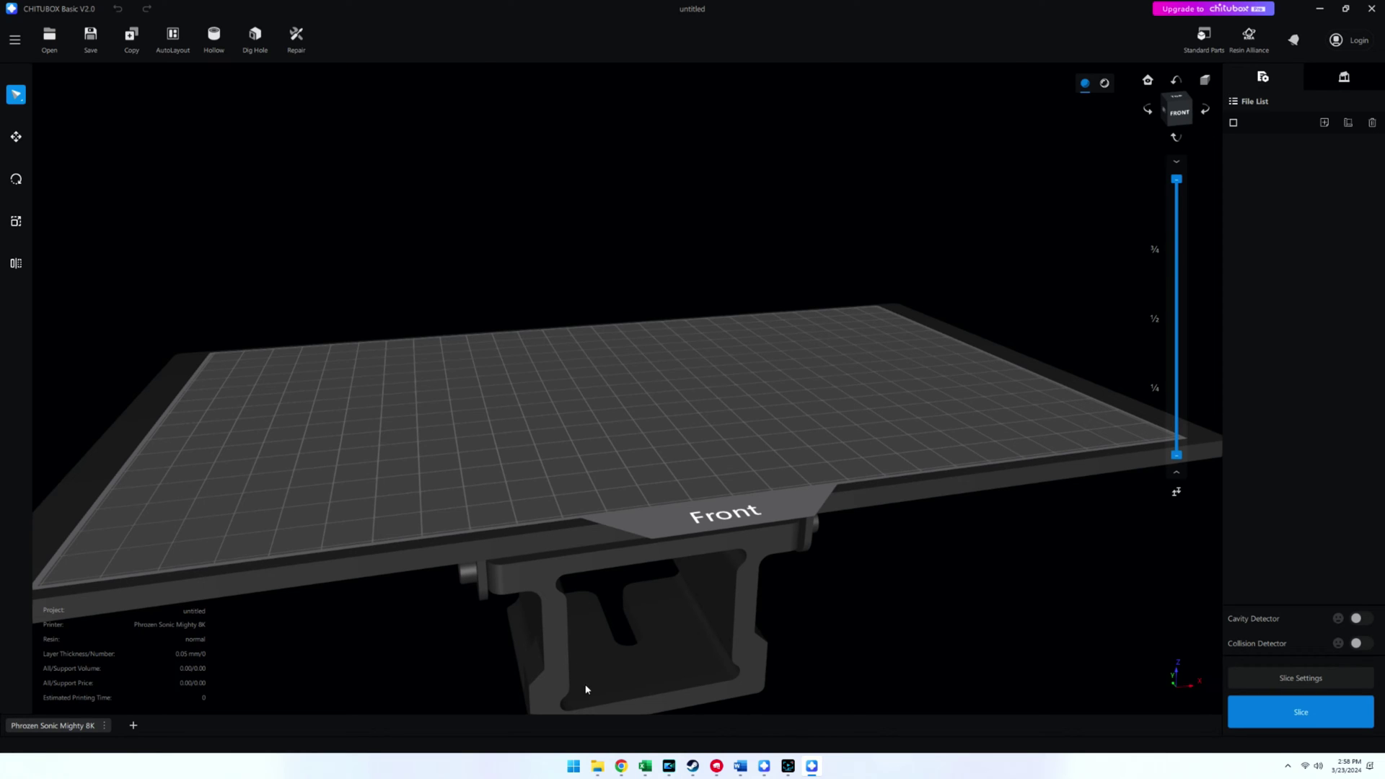
mouse_move(600, 769)
click(489, 711)
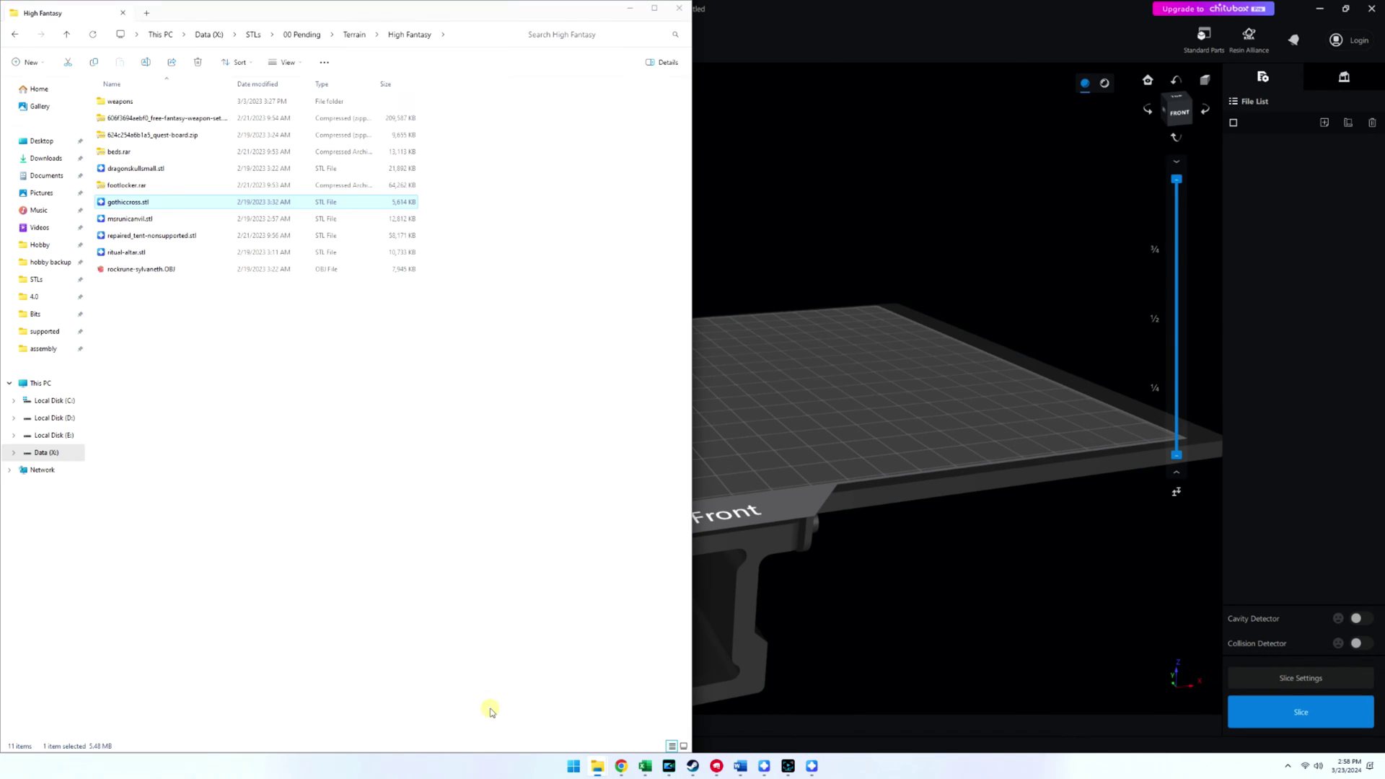
drag(163, 202, 789, 355)
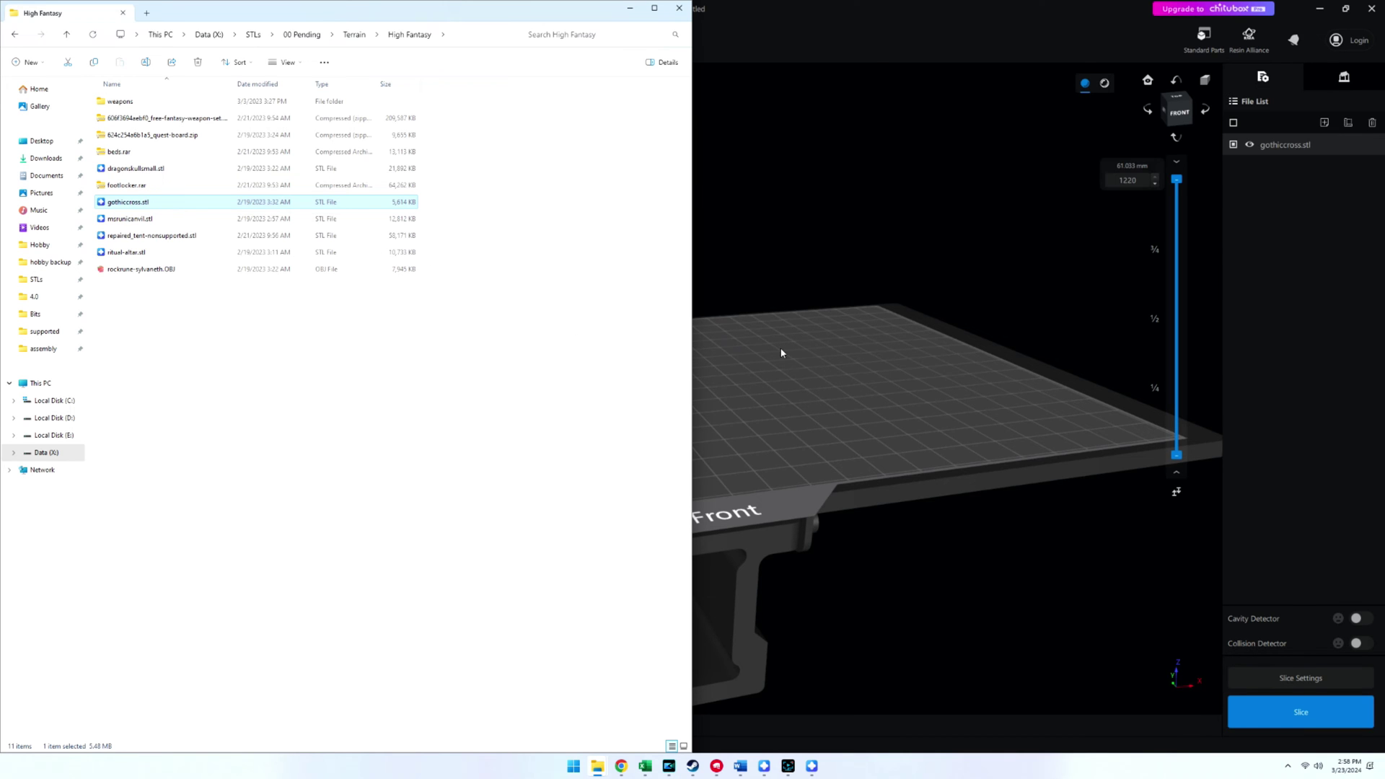
click(781, 349)
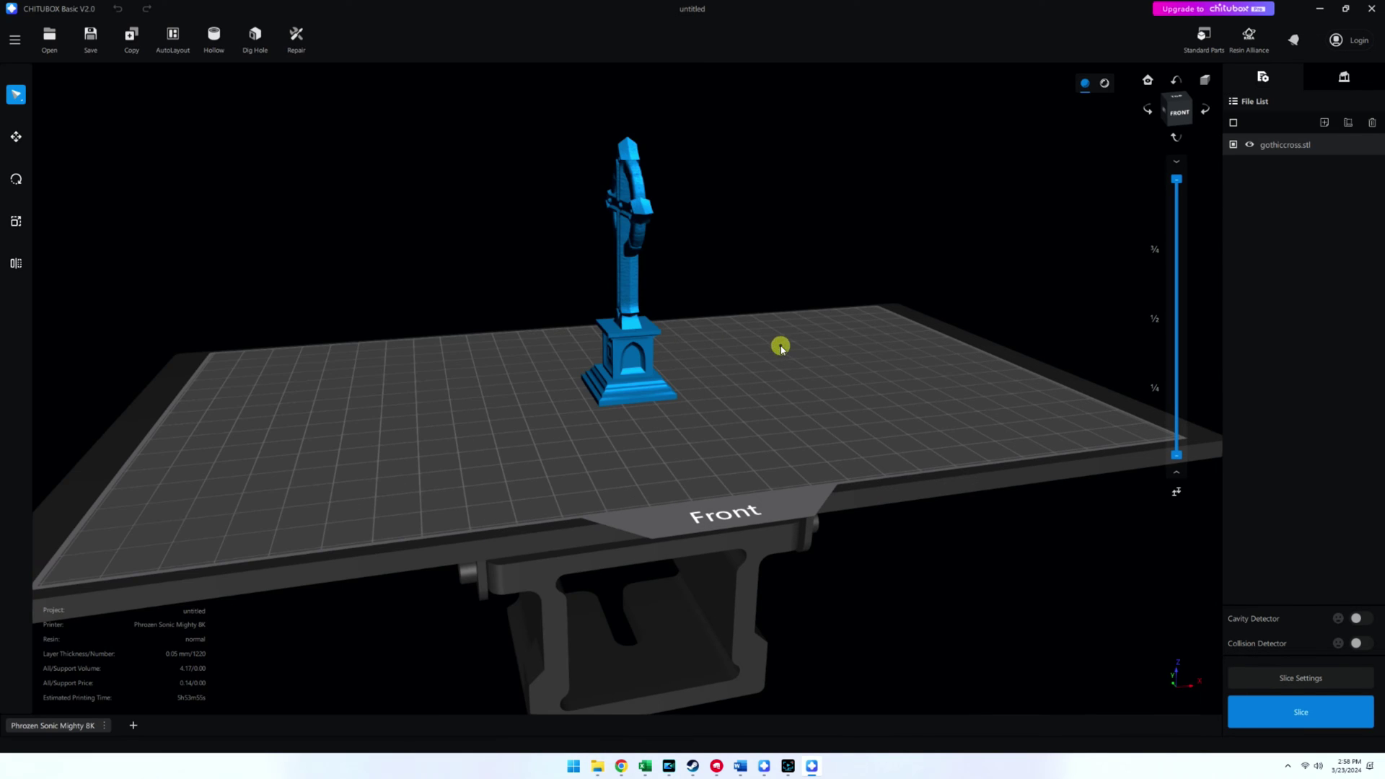
drag(781, 349, 375, 350)
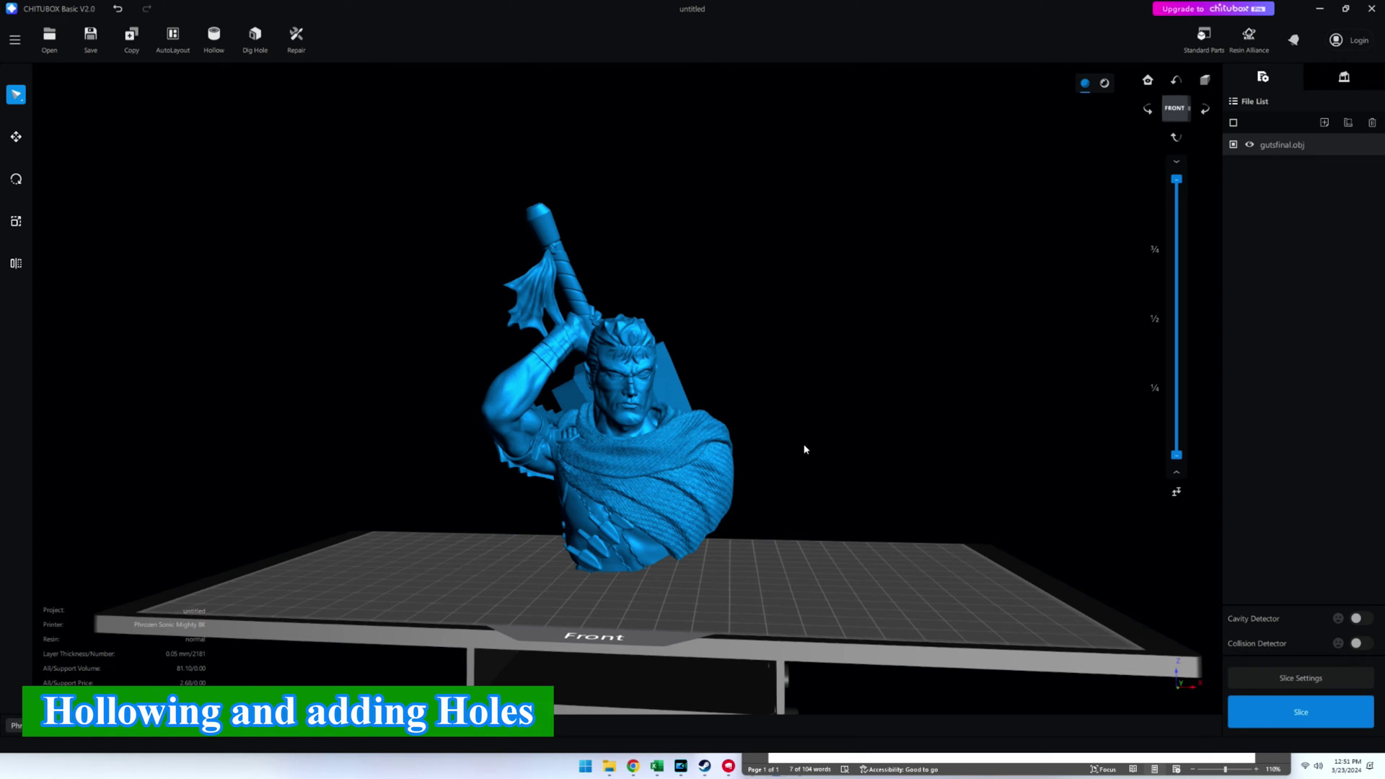
Step: Hollow out gutsfinal.obj with 2.00 mm walls, 0.2 precision and Cross 3D infill at 30% density, with the layer preview cut through the torso
drag(805, 449, 413, 322)
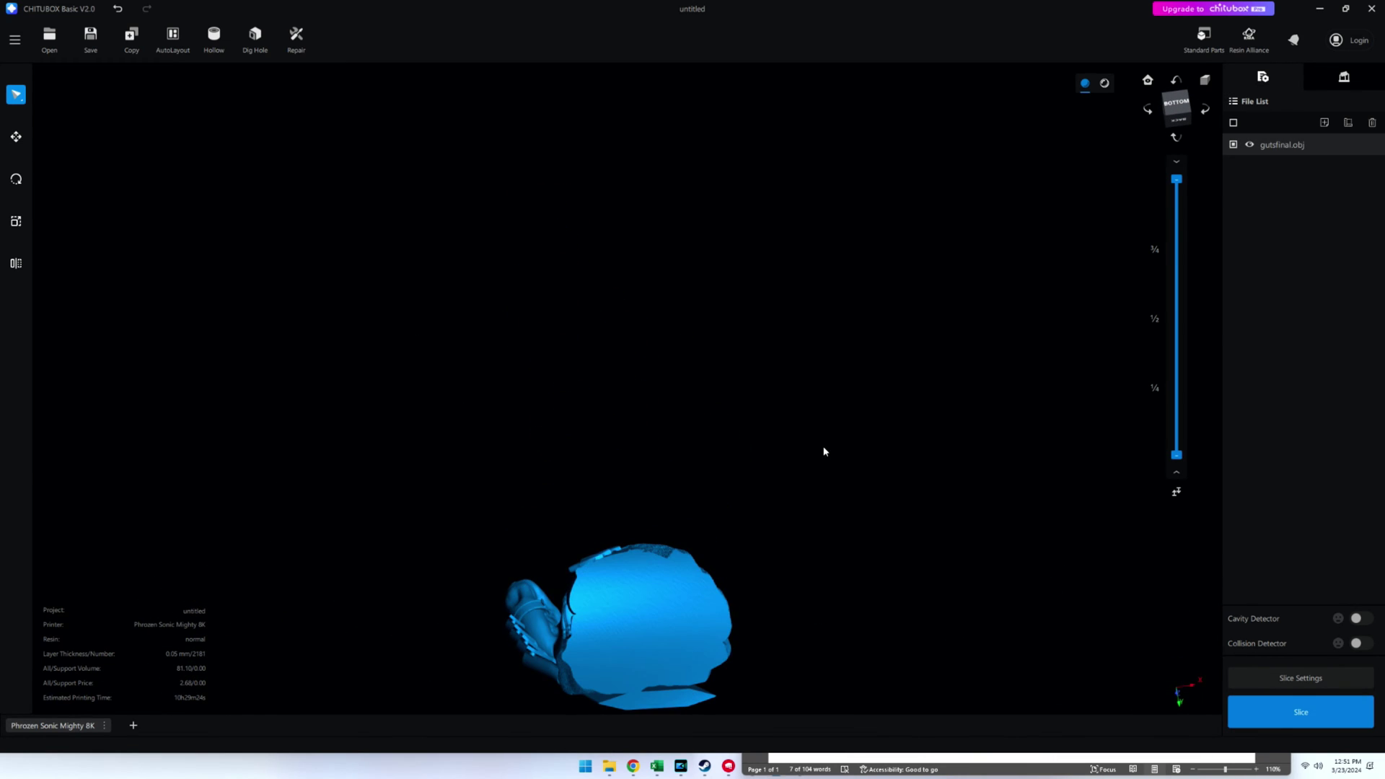
drag(824, 452, 779, 548)
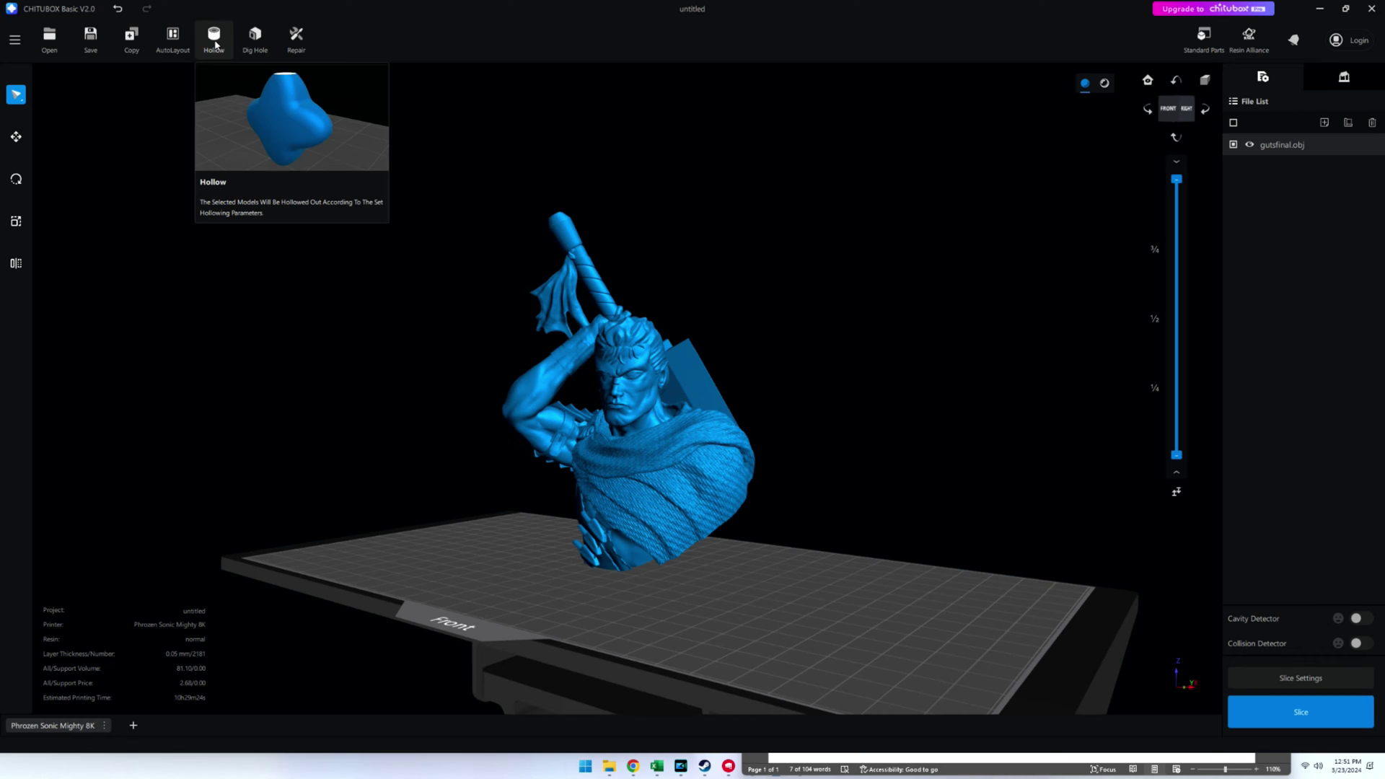
click(214, 39)
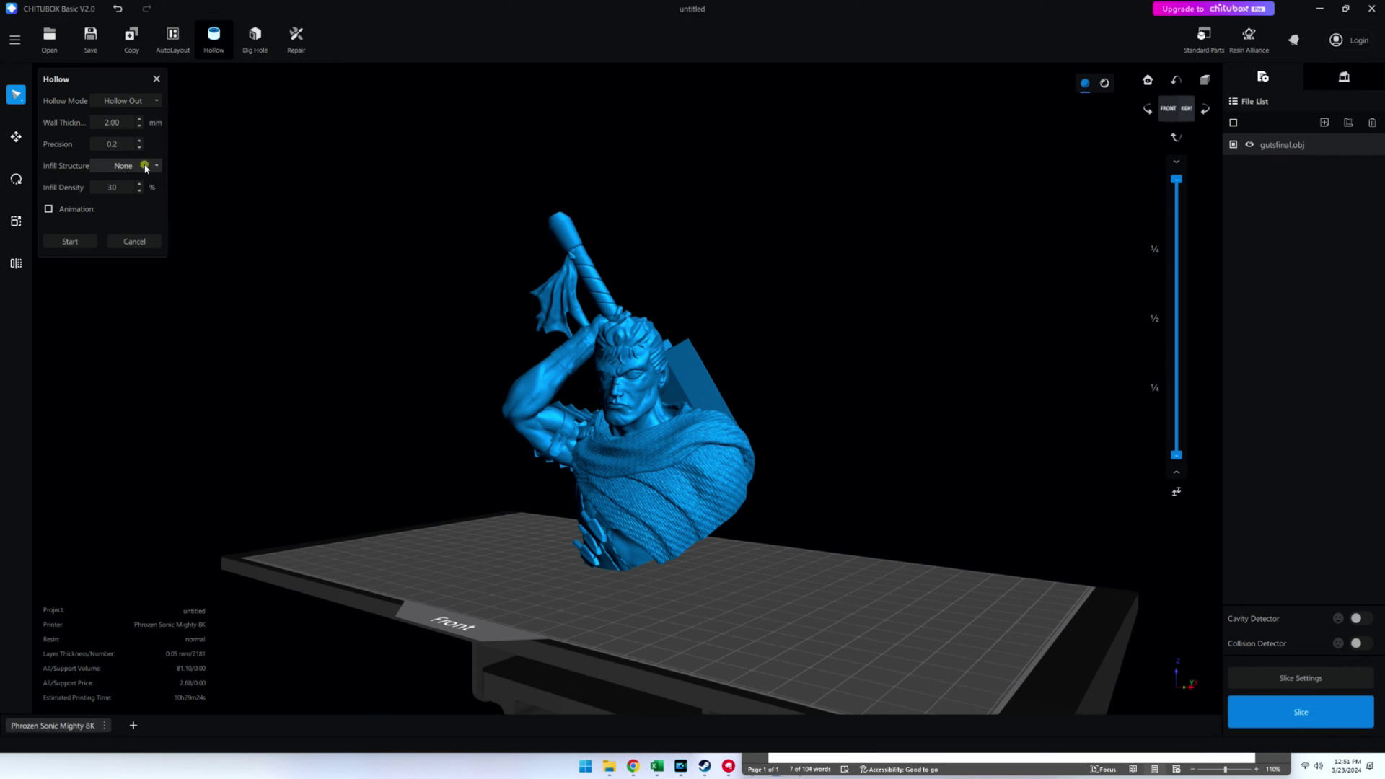
drag(352, 249, 842, 258)
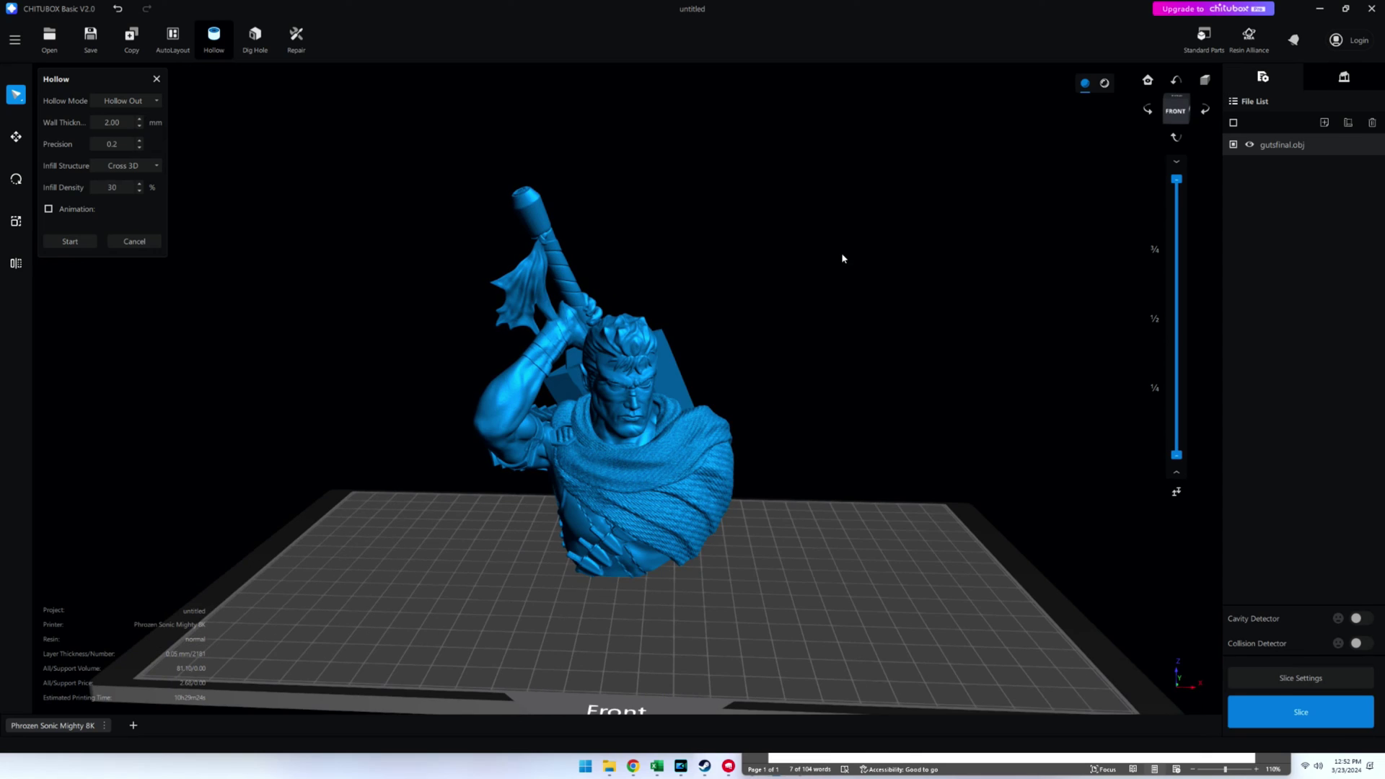
drag(1177, 180, 1176, 380)
drag(1026, 334, 411, 248)
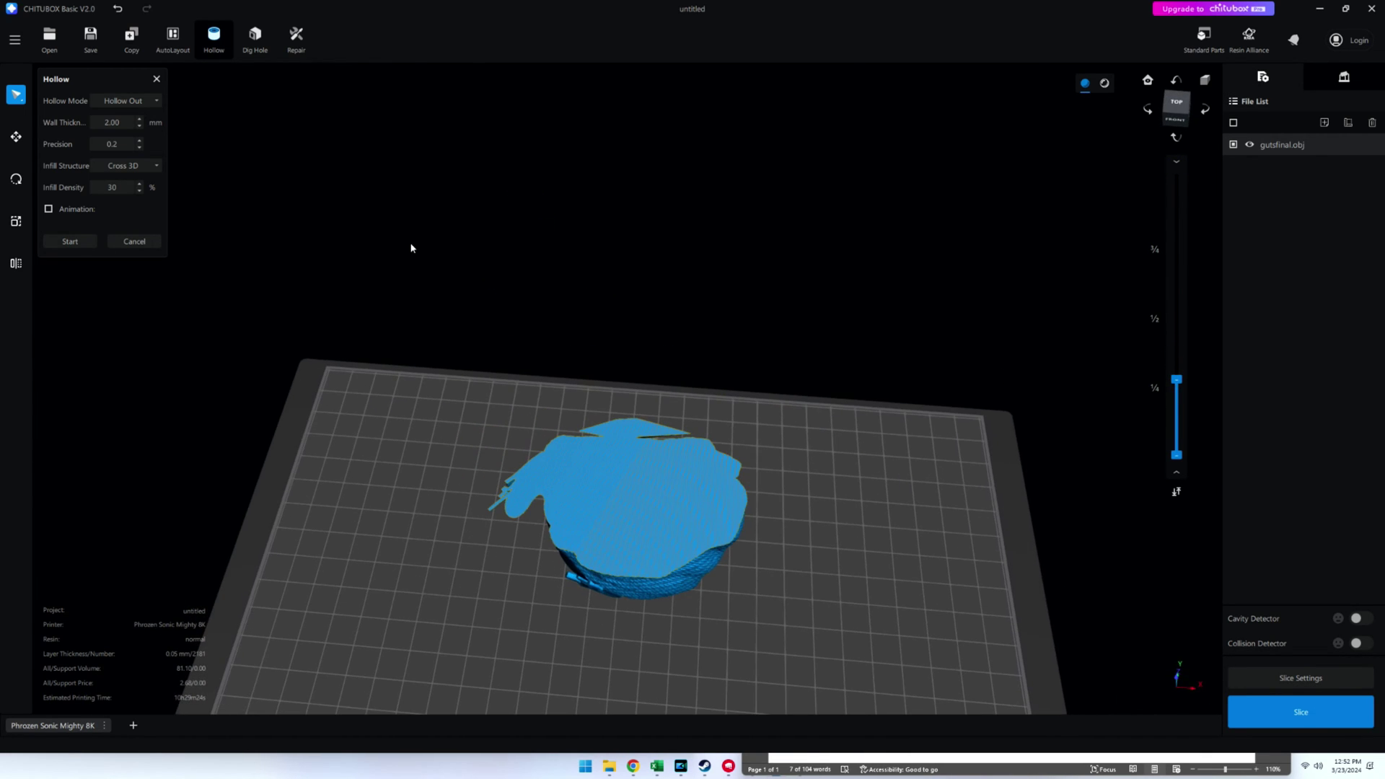
click(90, 243)
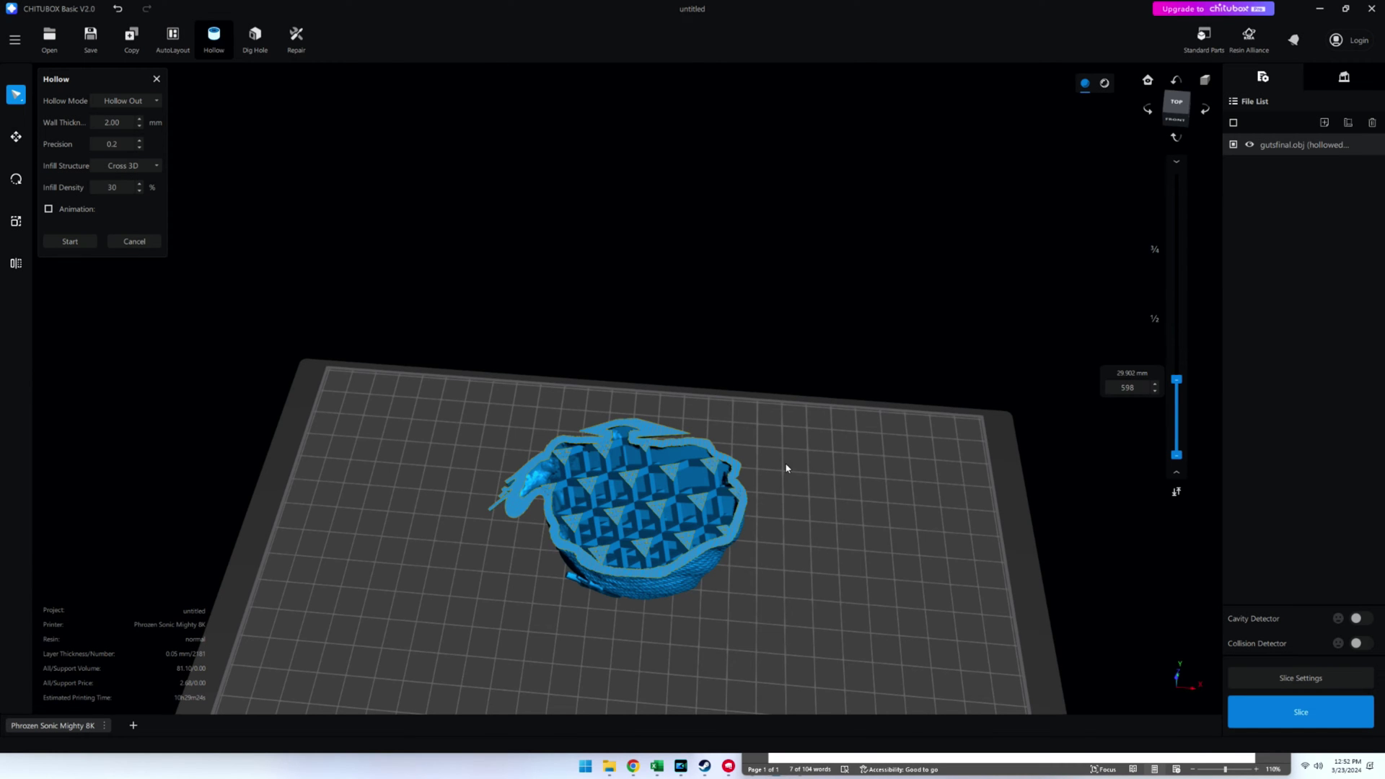
Step: Dig three circular holes, 10 mm in diameter and 3 mm deep, into the hollowed bust's flat underside, retaining the cut-out plugs
mouse_move(839, 473)
mouse_down()
mouse_move(847, 516)
mouse_move(856, 485)
mouse_move(844, 498)
mouse_up()
scroll(603, 577, up, 6)
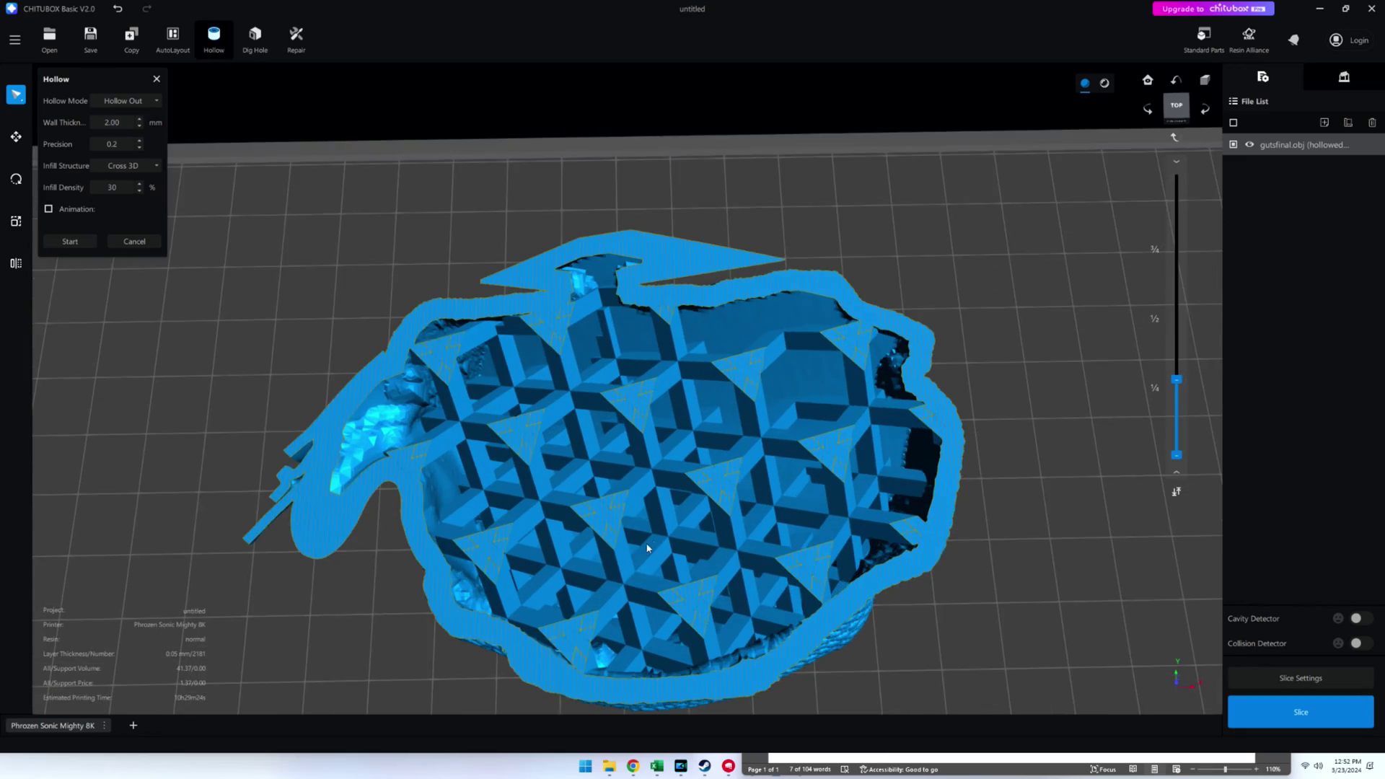
drag(647, 548, 683, 519)
scroll(683, 519, down, 5)
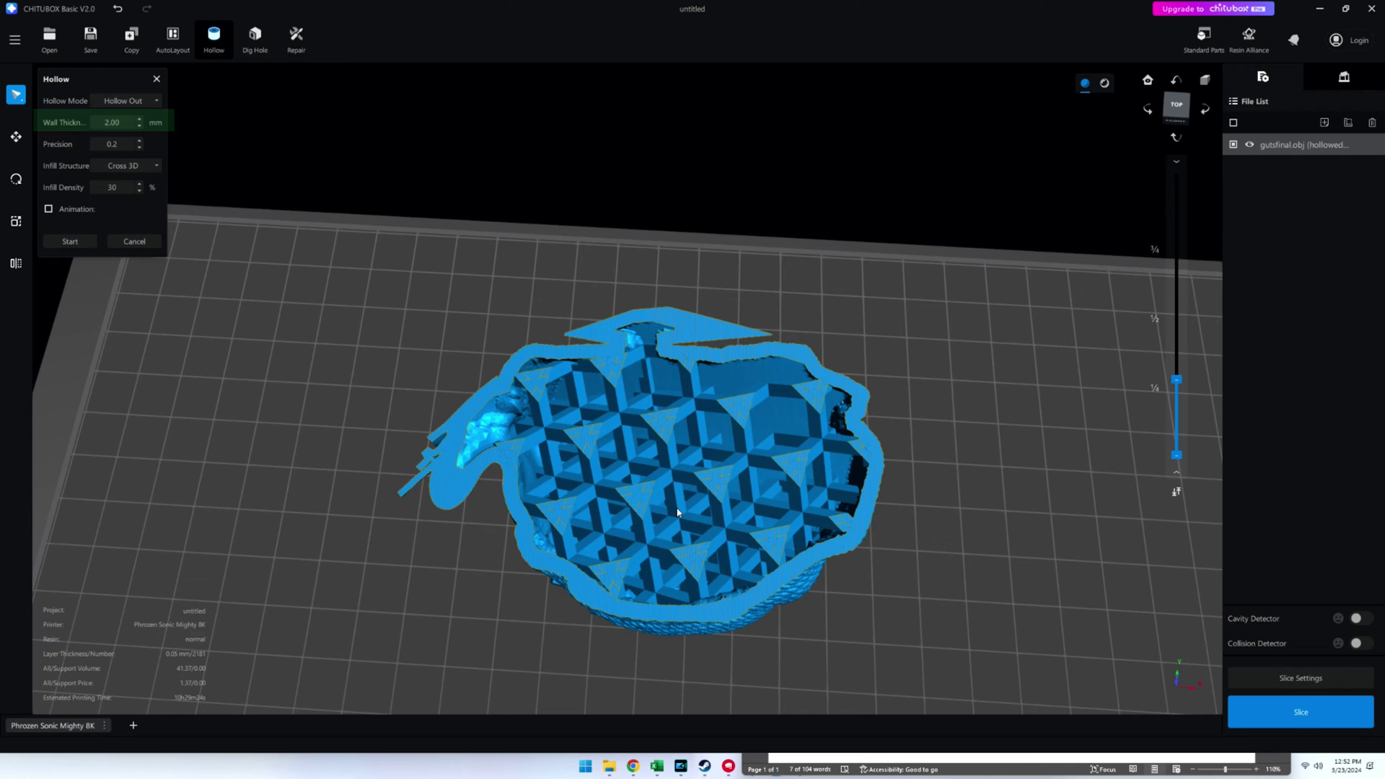
drag(676, 512, 411, 139)
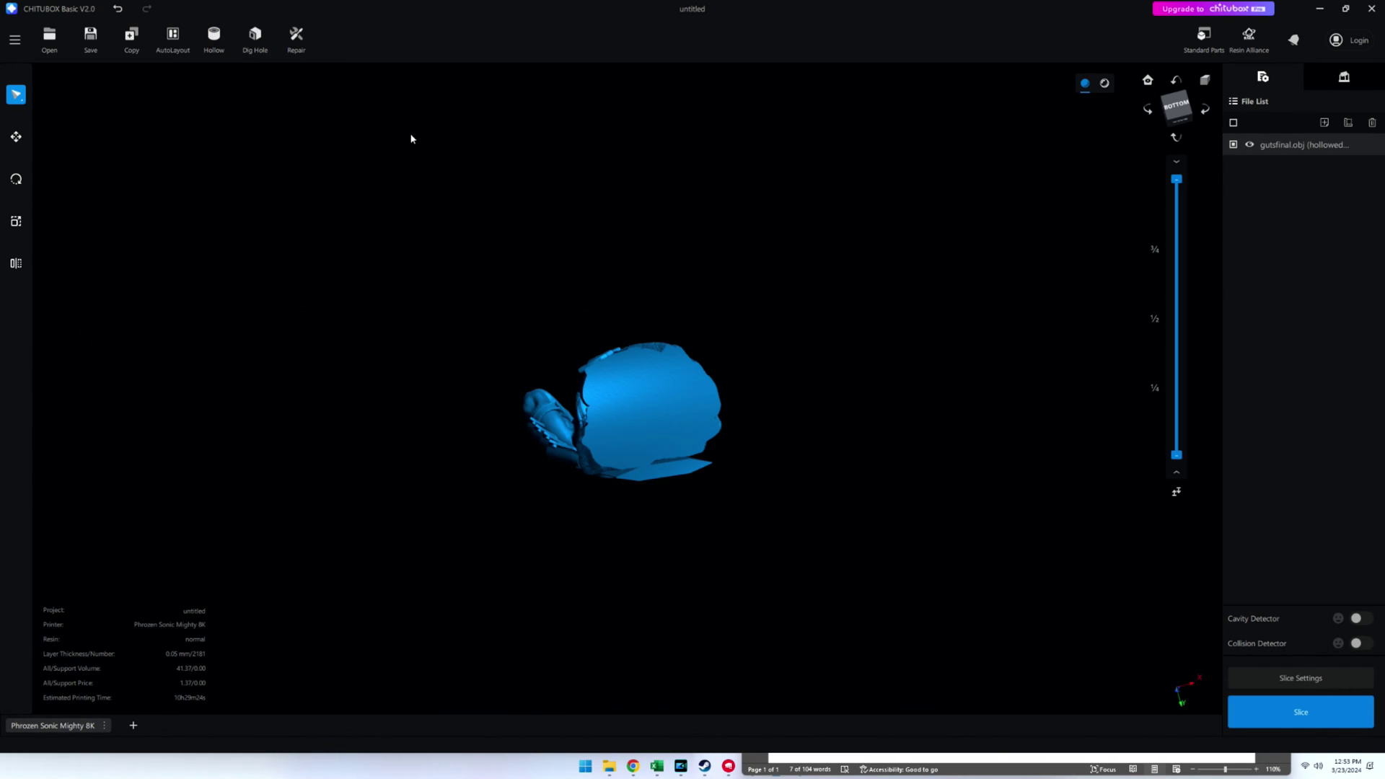
click(257, 40)
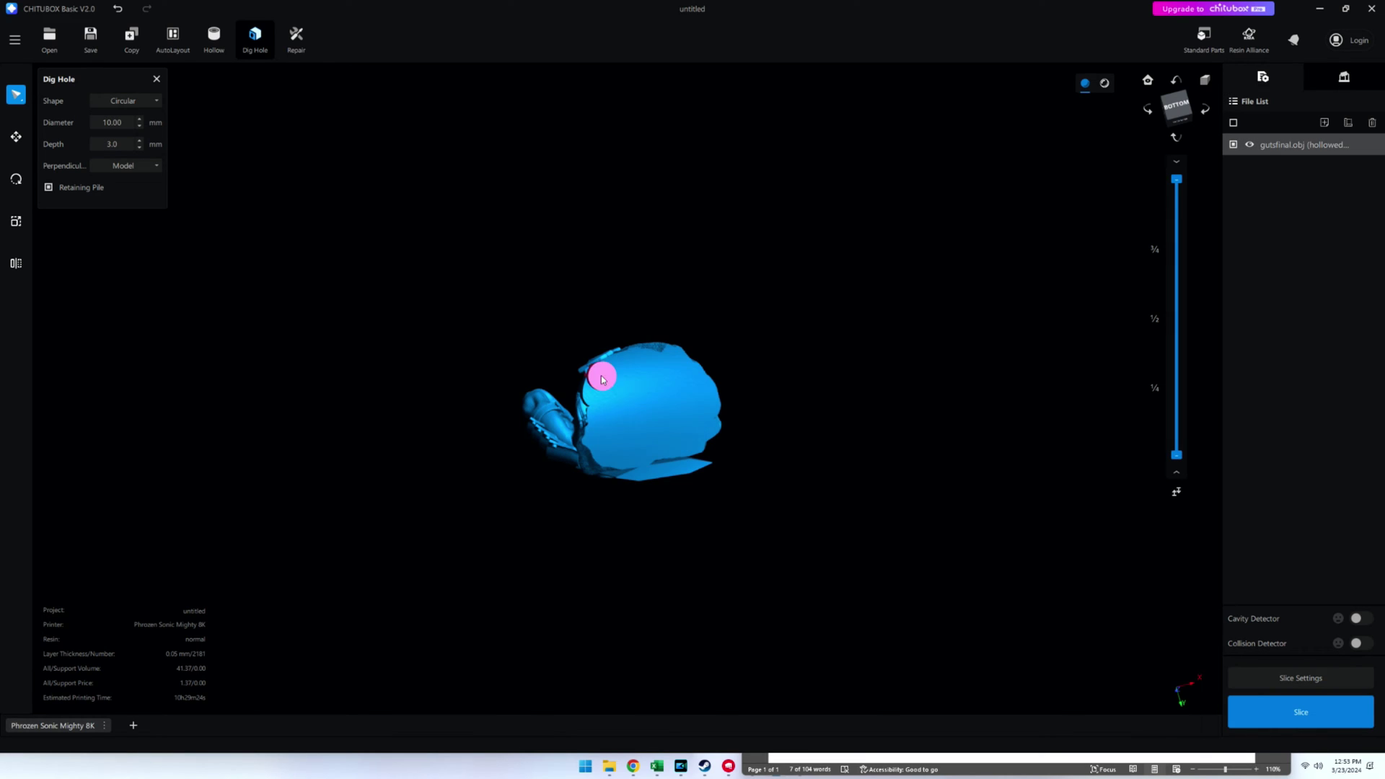
click(630, 418)
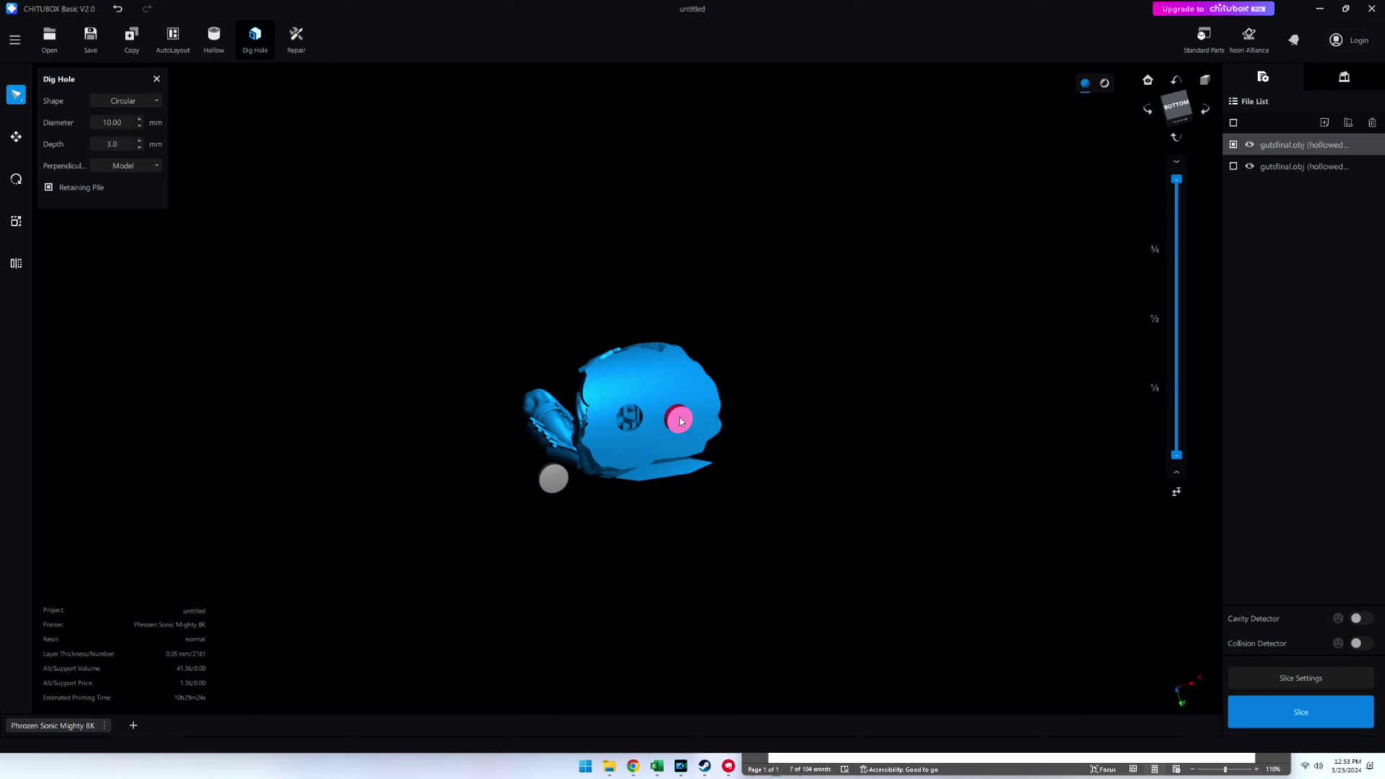
click(659, 384)
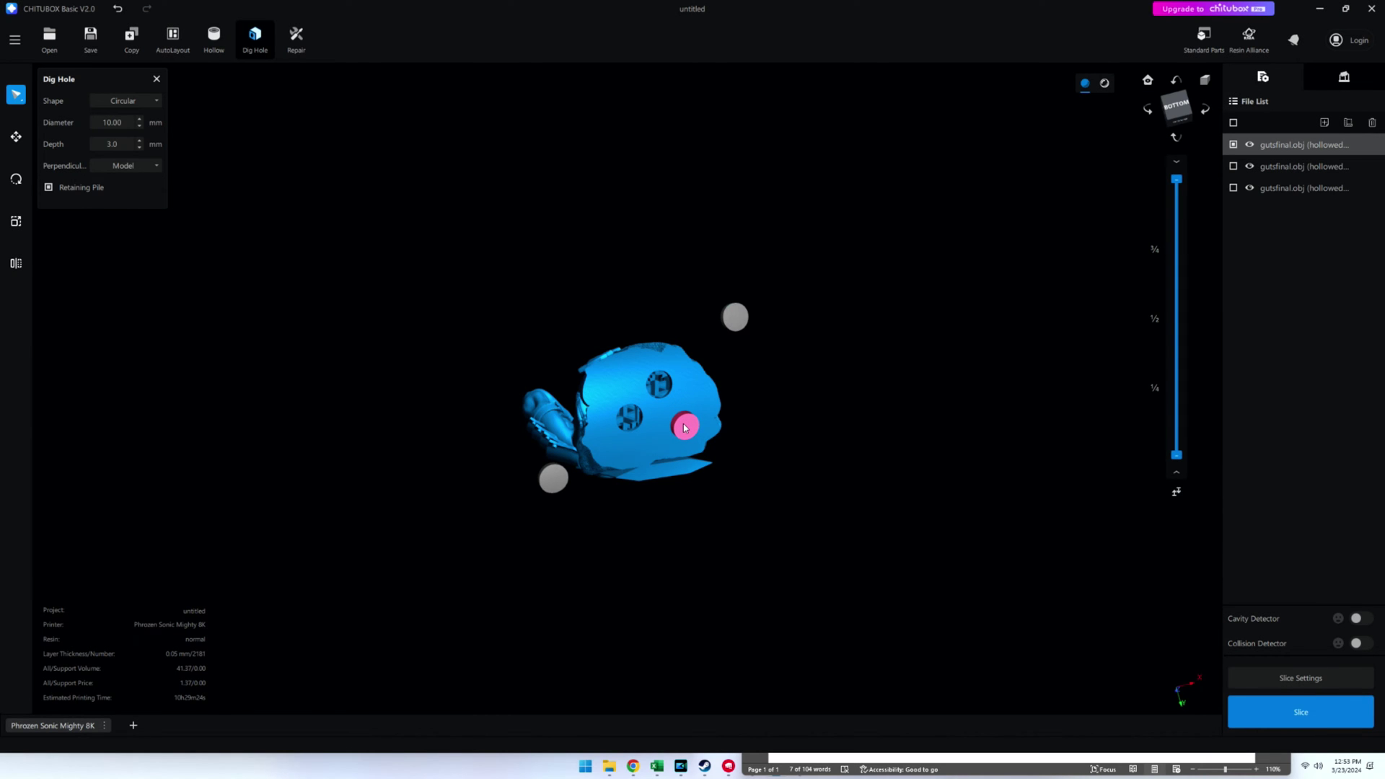
click(684, 427)
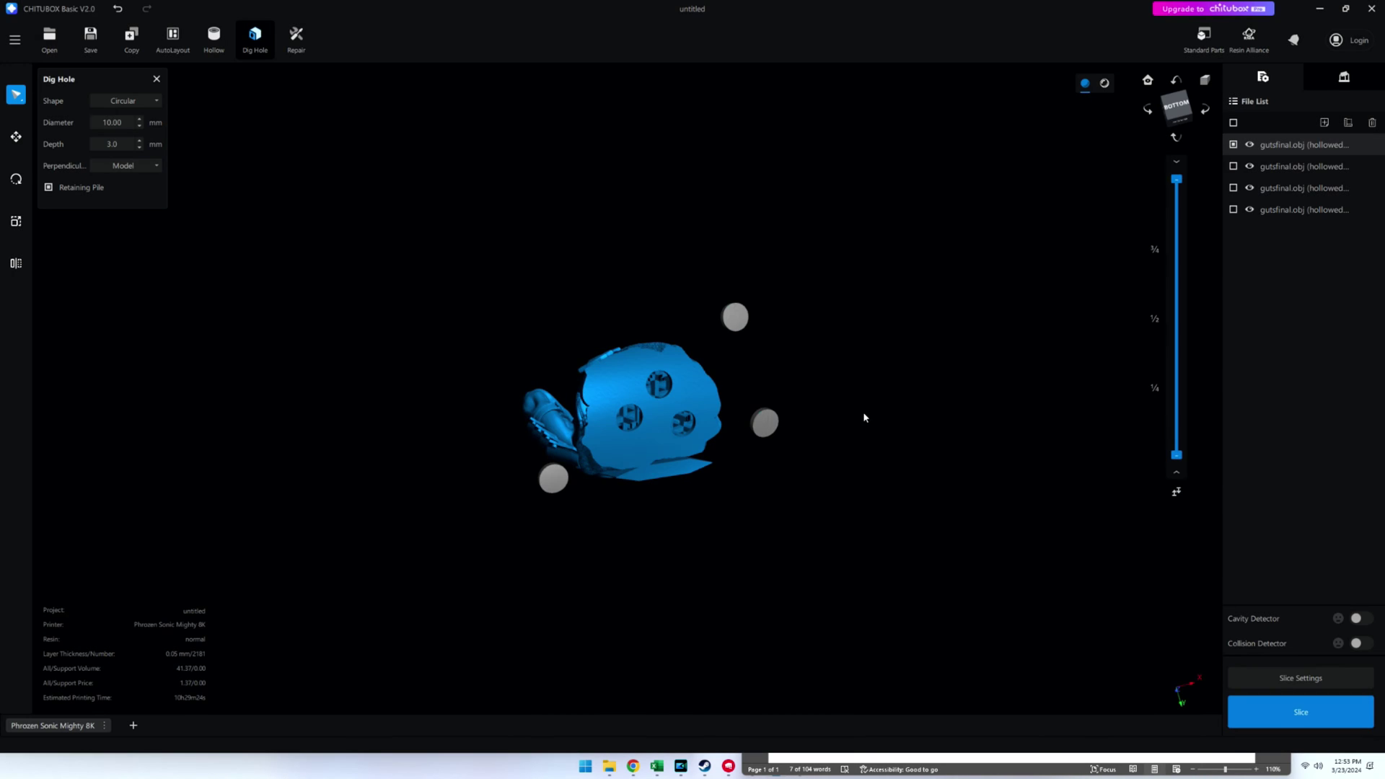
drag(865, 418, 665, 424)
scroll(678, 433, up, 5)
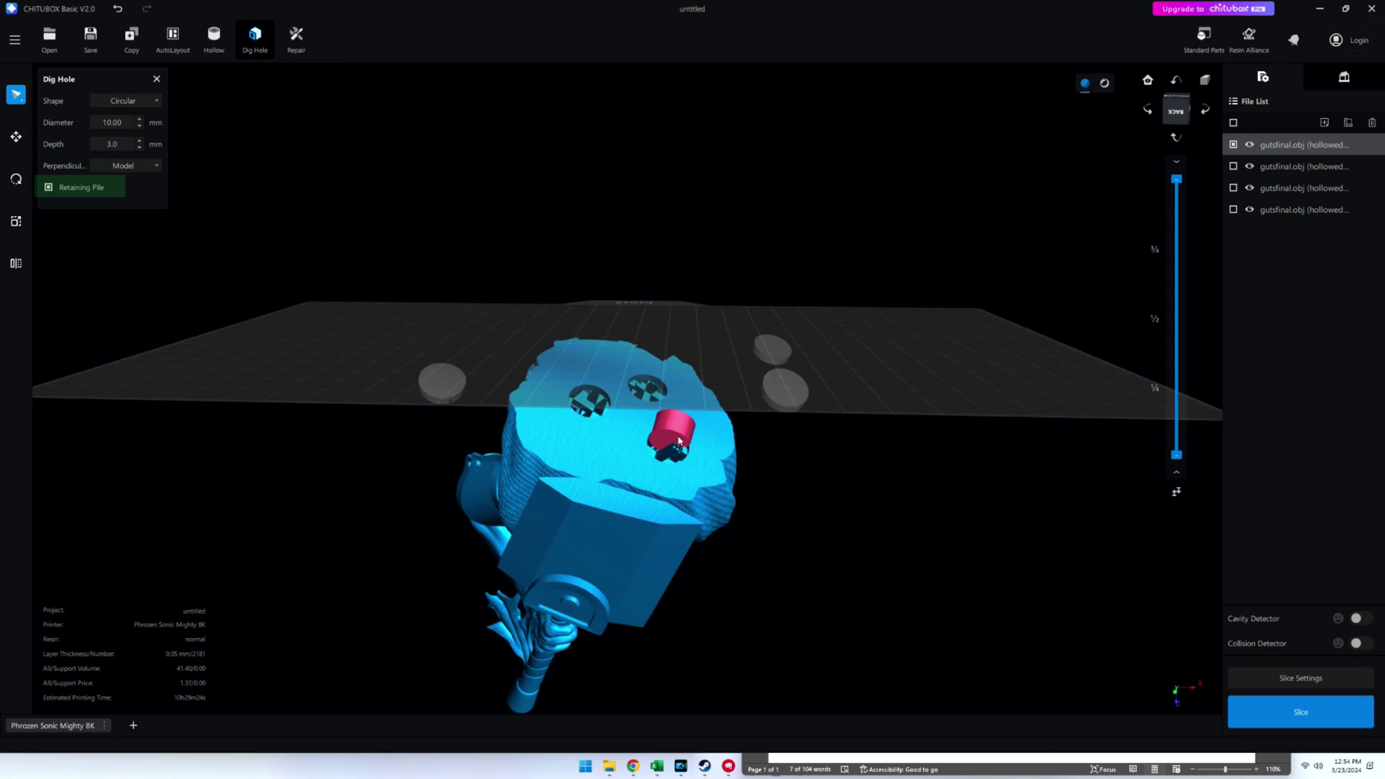
click(694, 450)
drag(911, 479, 390, 430)
scroll(890, 485, up, 5)
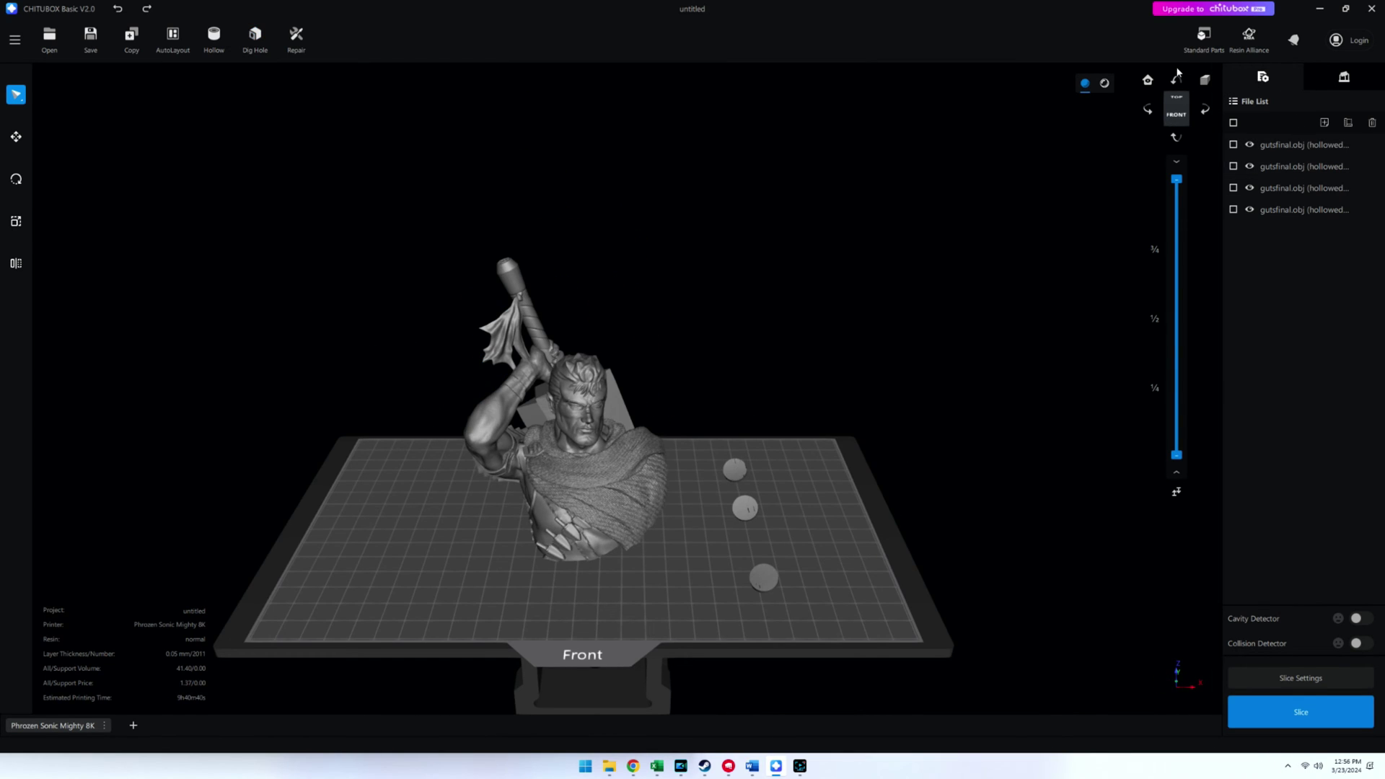
Step: Add a Hexagonal Prism from the basic geometry standard parts and move it beside the bust at about X -77, Y -1.5 mm
click(1203, 37)
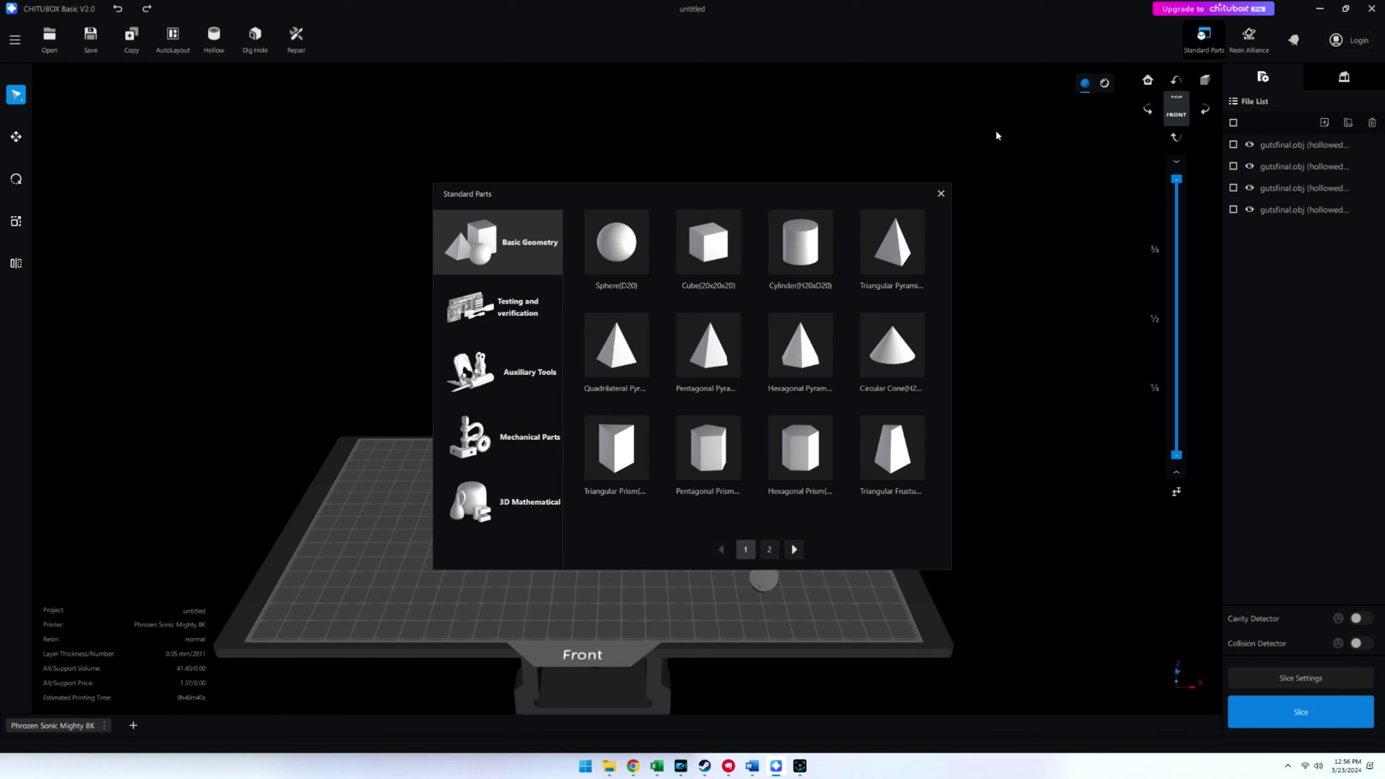
click(793, 472)
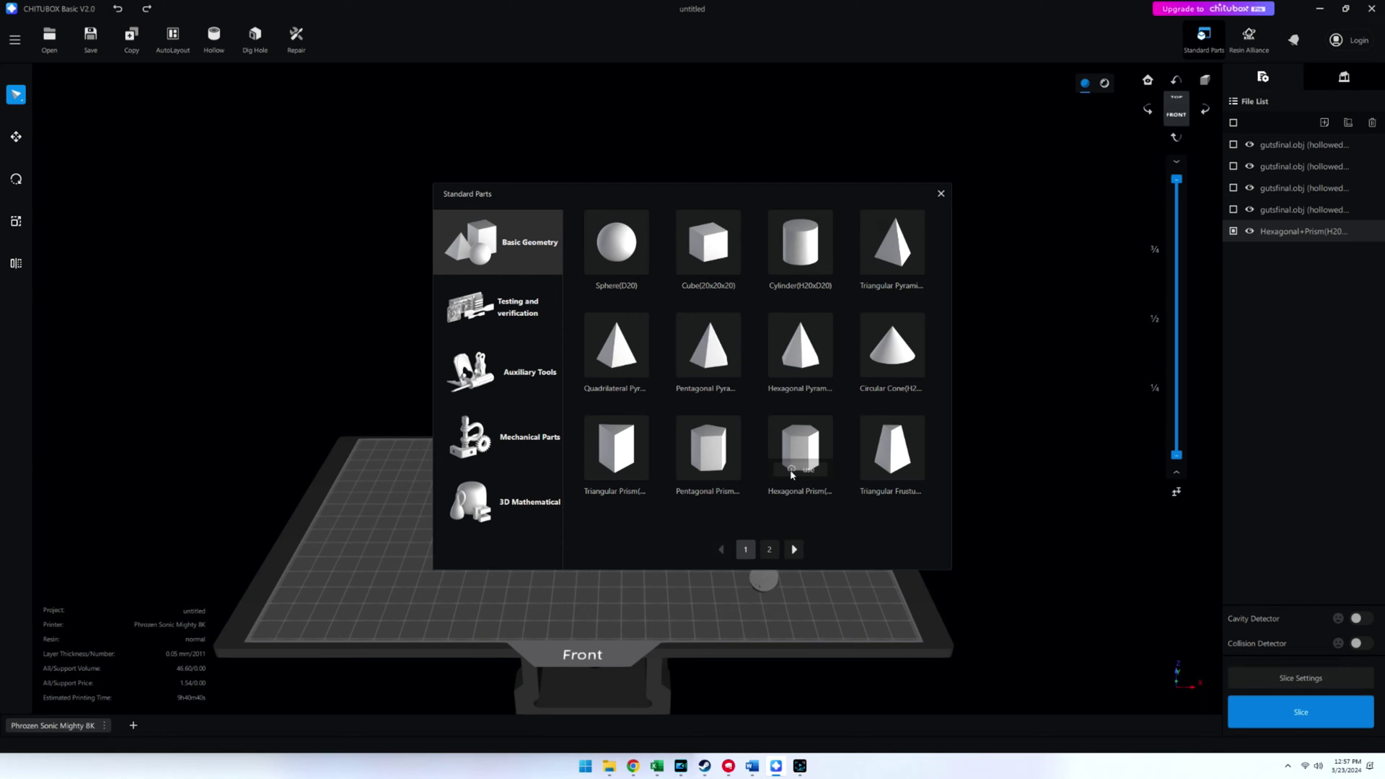
click(940, 193)
drag(692, 541, 253, 541)
Step: Scale up the hexagonal prism proportionally with the ratio locked
click(16, 219)
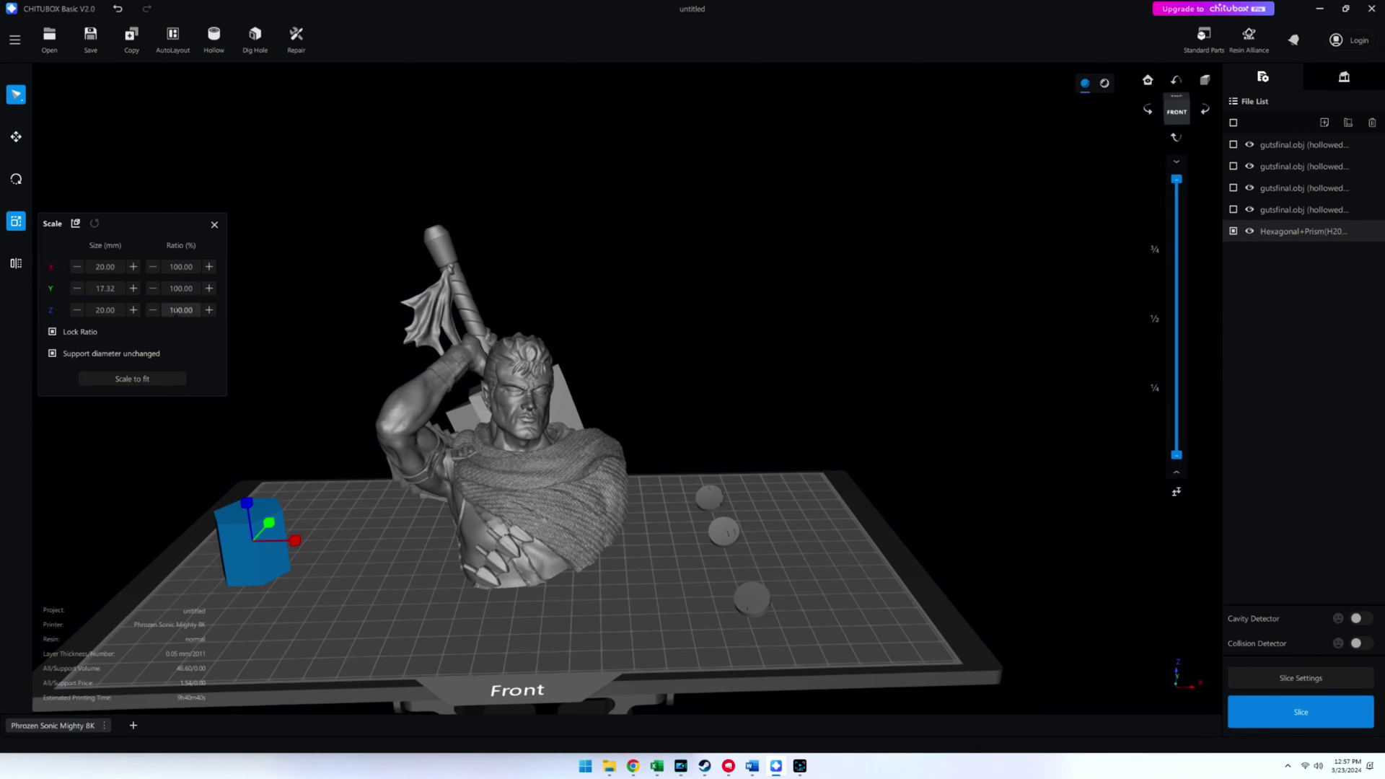
drag(294, 541, 394, 527)
right_drag(404, 556, 288, 495)
click(215, 224)
click(16, 136)
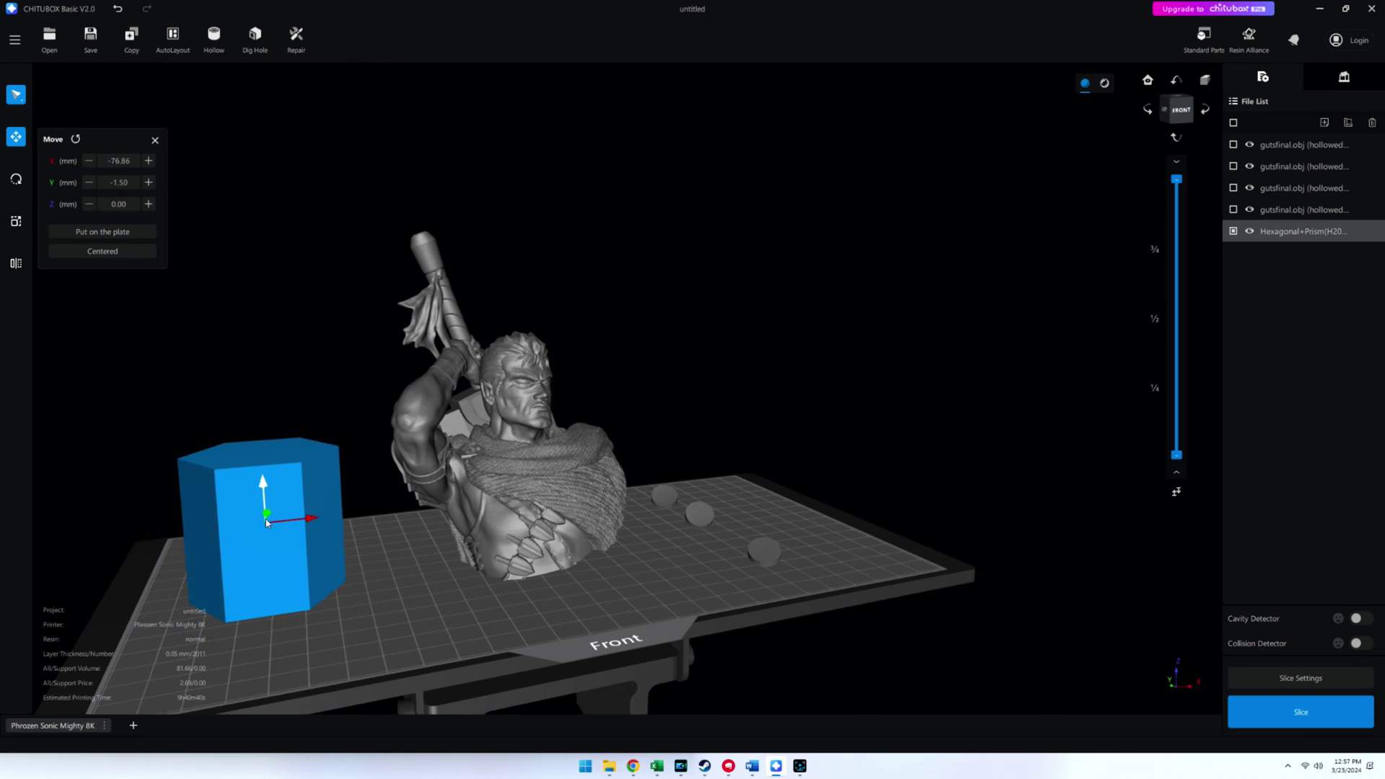
Step: Hollow out the hexagonal prism with 2.00 mm walls, 0.2 precision and Cross 3D infill at 30% density
right_drag(390, 577, 411, 607)
key(6)
click(214, 34)
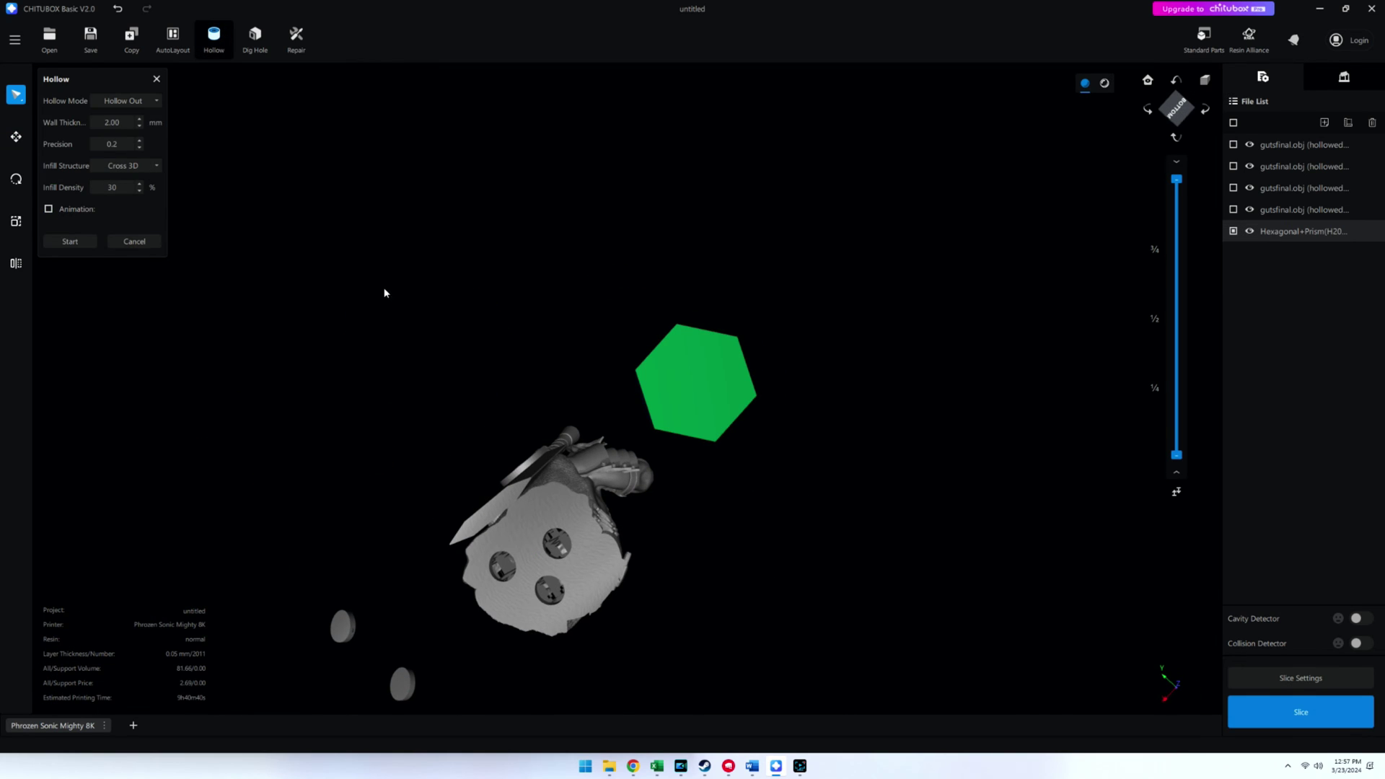
click(90, 243)
click(134, 242)
Step: Dig one circular hole, 10 mm in diameter and 3 mm deep, near a corner of the prism's underside, retaining the plug
click(254, 36)
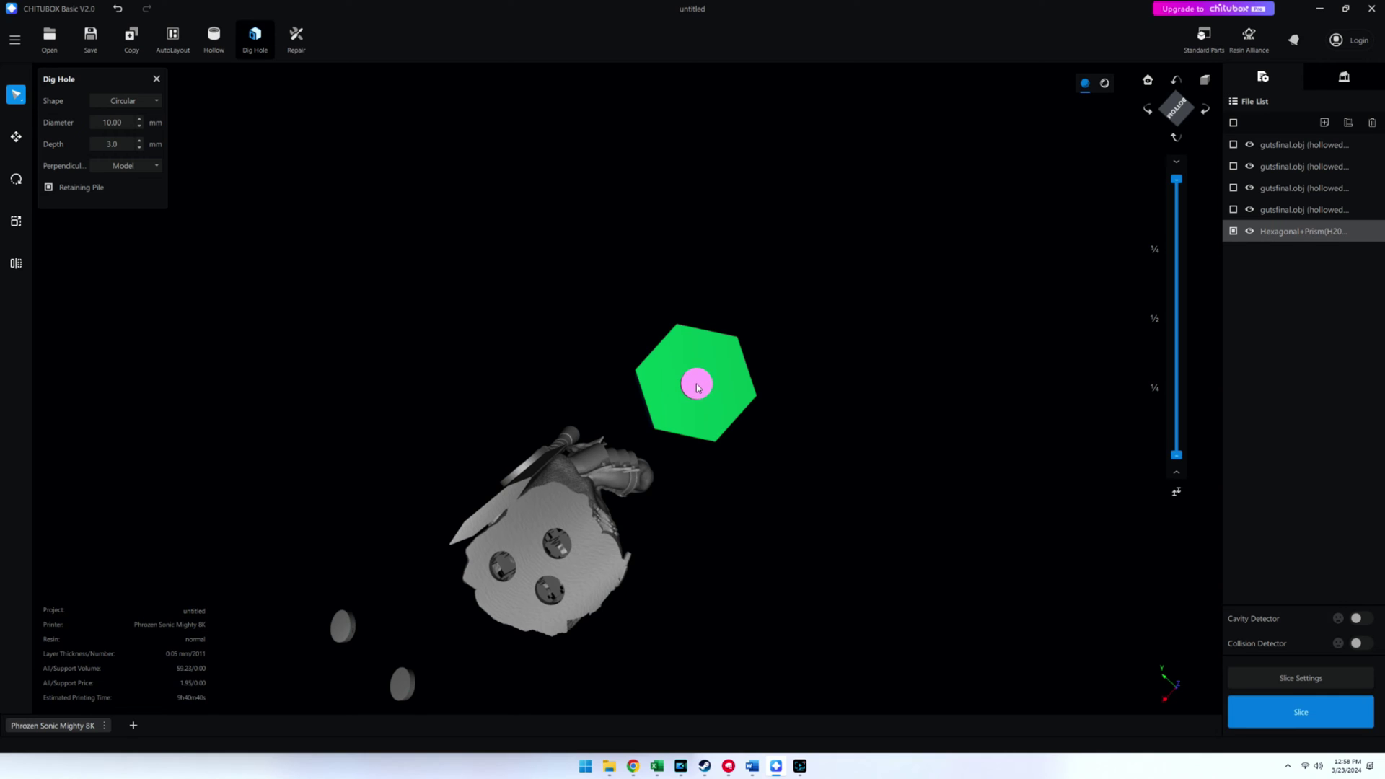
click(672, 408)
click(795, 117)
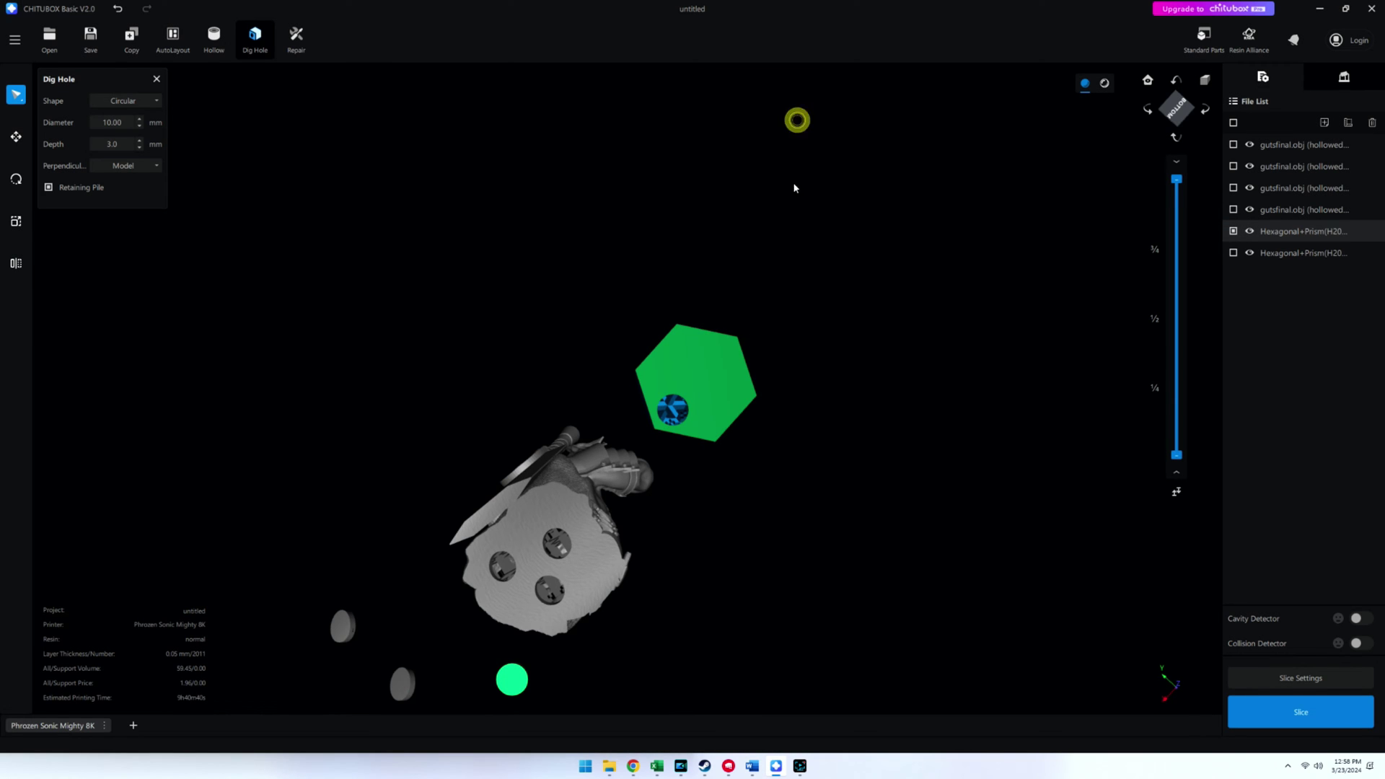
Step: Auto-arrange all models with a 5.00 mm minimum gap, trying the near-X-side layout before settling on the centered one
scroll(678, 405, up, 3)
key(1)
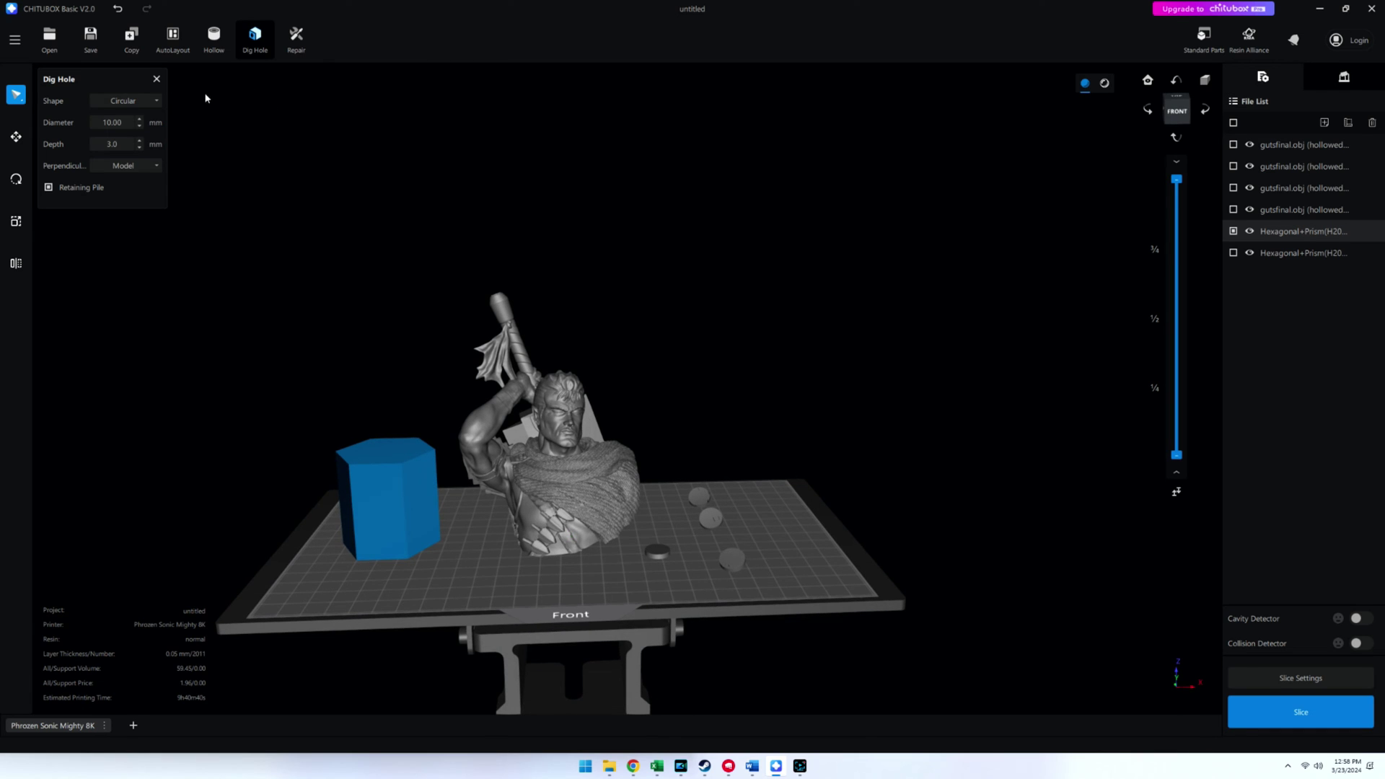
click(172, 36)
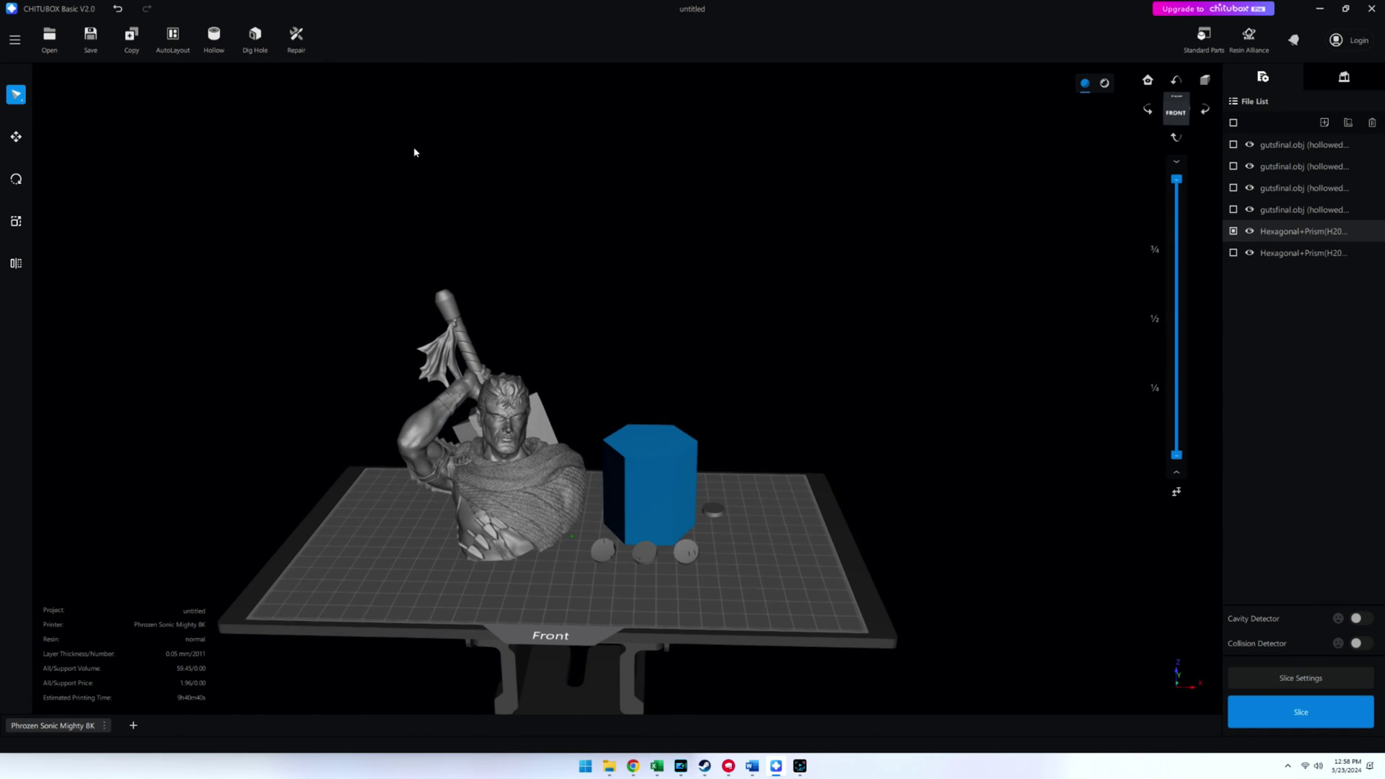
click(174, 42)
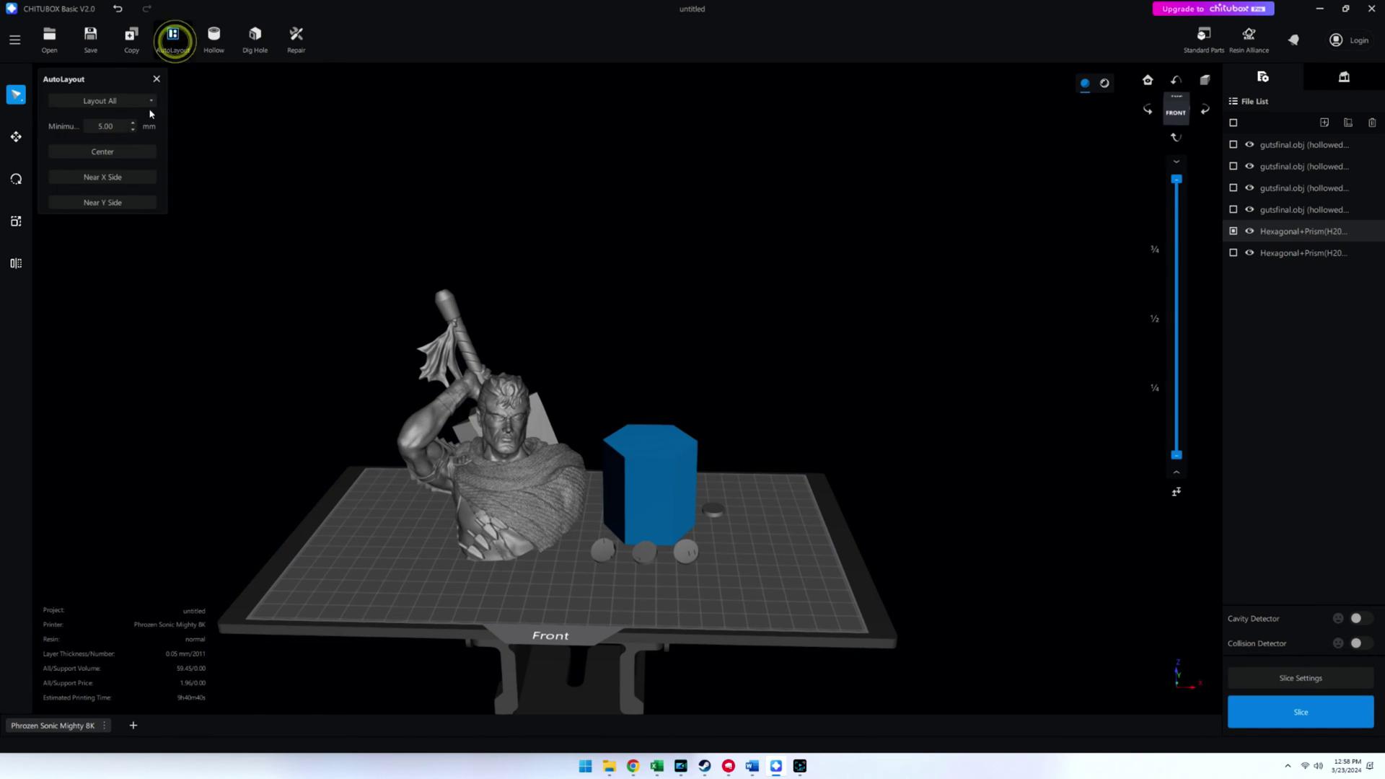
click(124, 179)
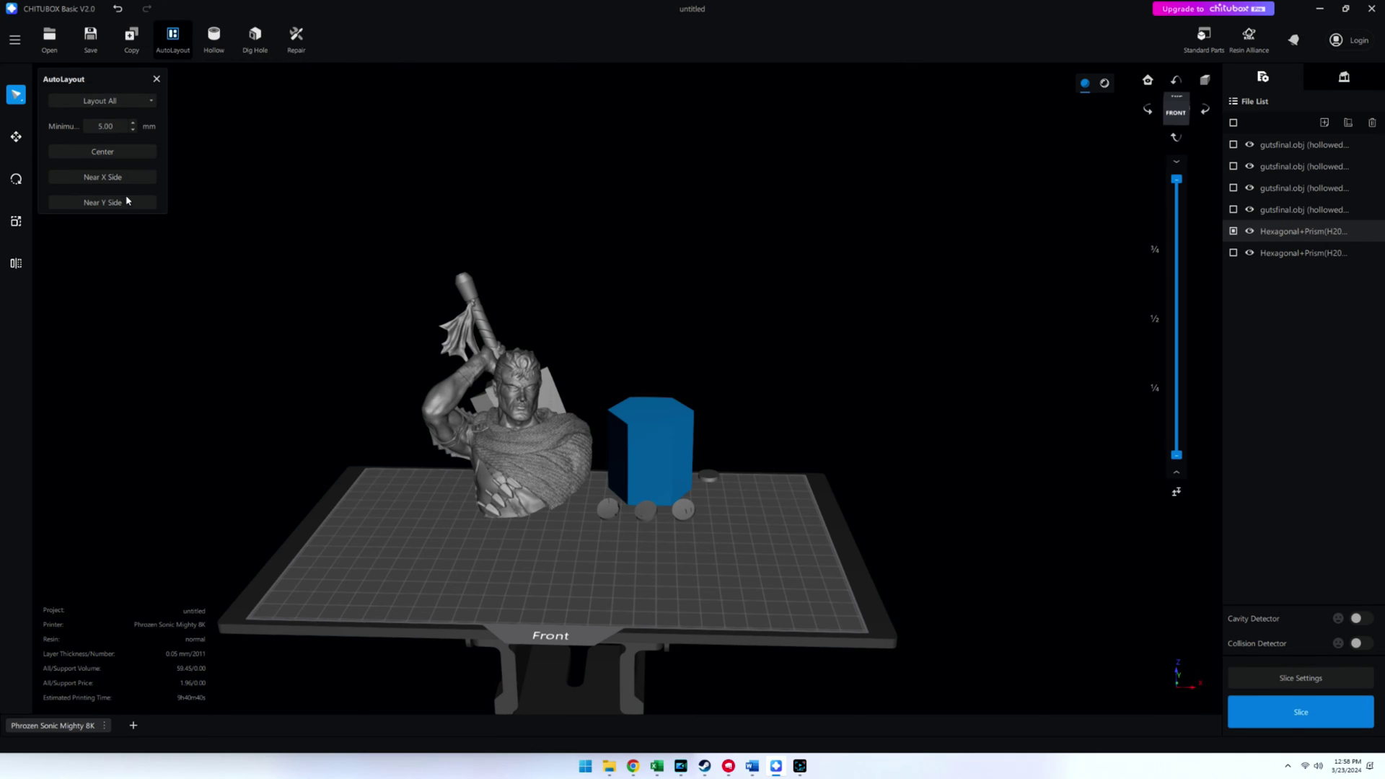
click(130, 152)
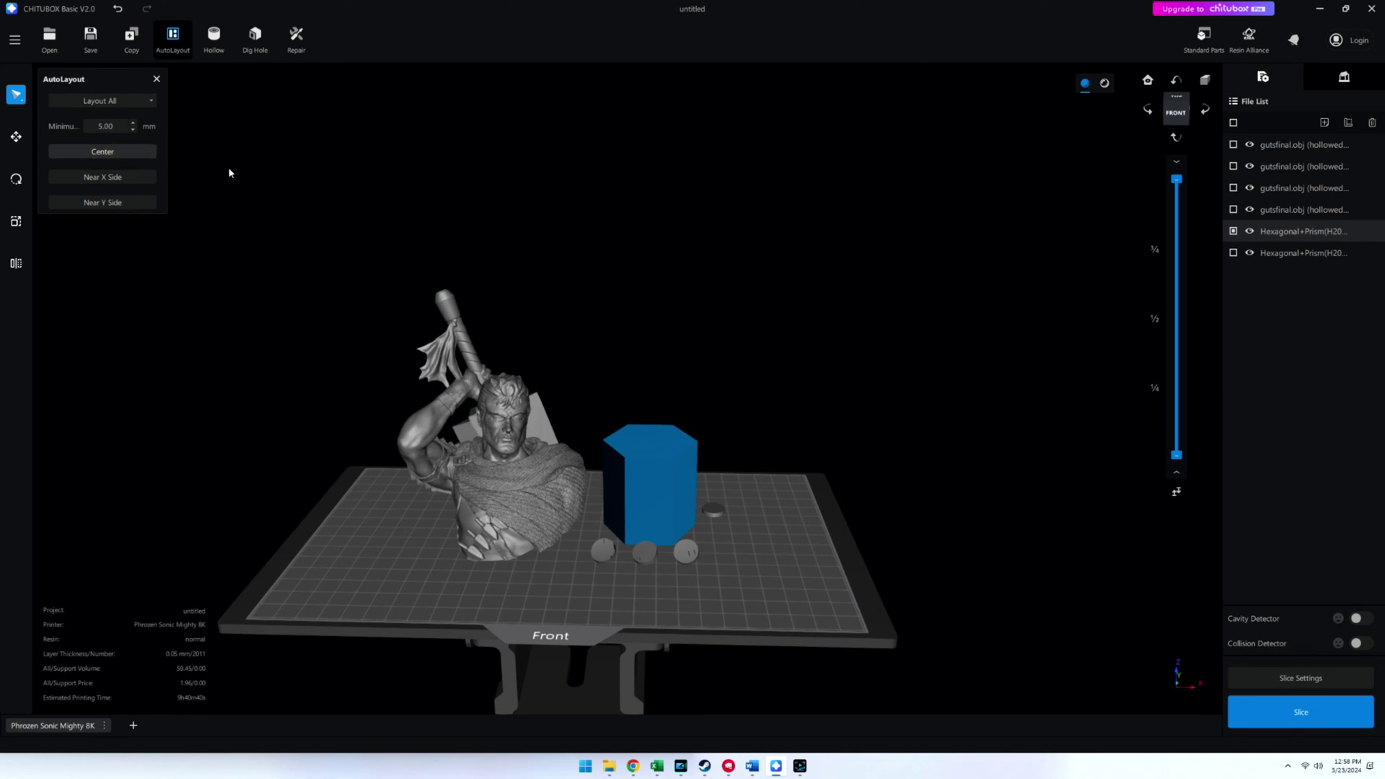
Step: Close the auto-layout settings
click(156, 79)
mouse_move(517, 172)
right_down()
mouse_move(522, 202)
mouse_move(506, 183)
mouse_move(518, 171)
right_up()
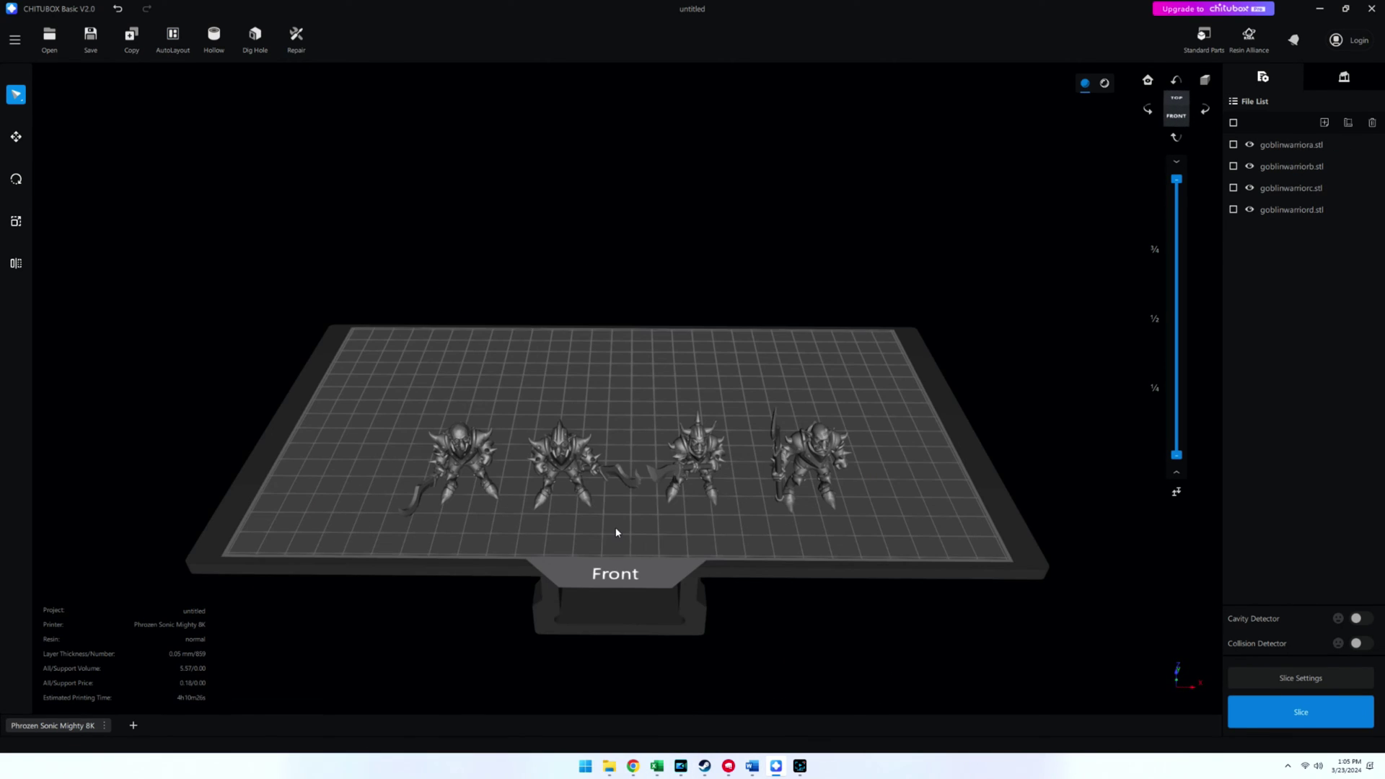
Step: Duplicate all four goblin warrior models on the build plate by copying and pasting them
right_drag(616, 532, 225, 523)
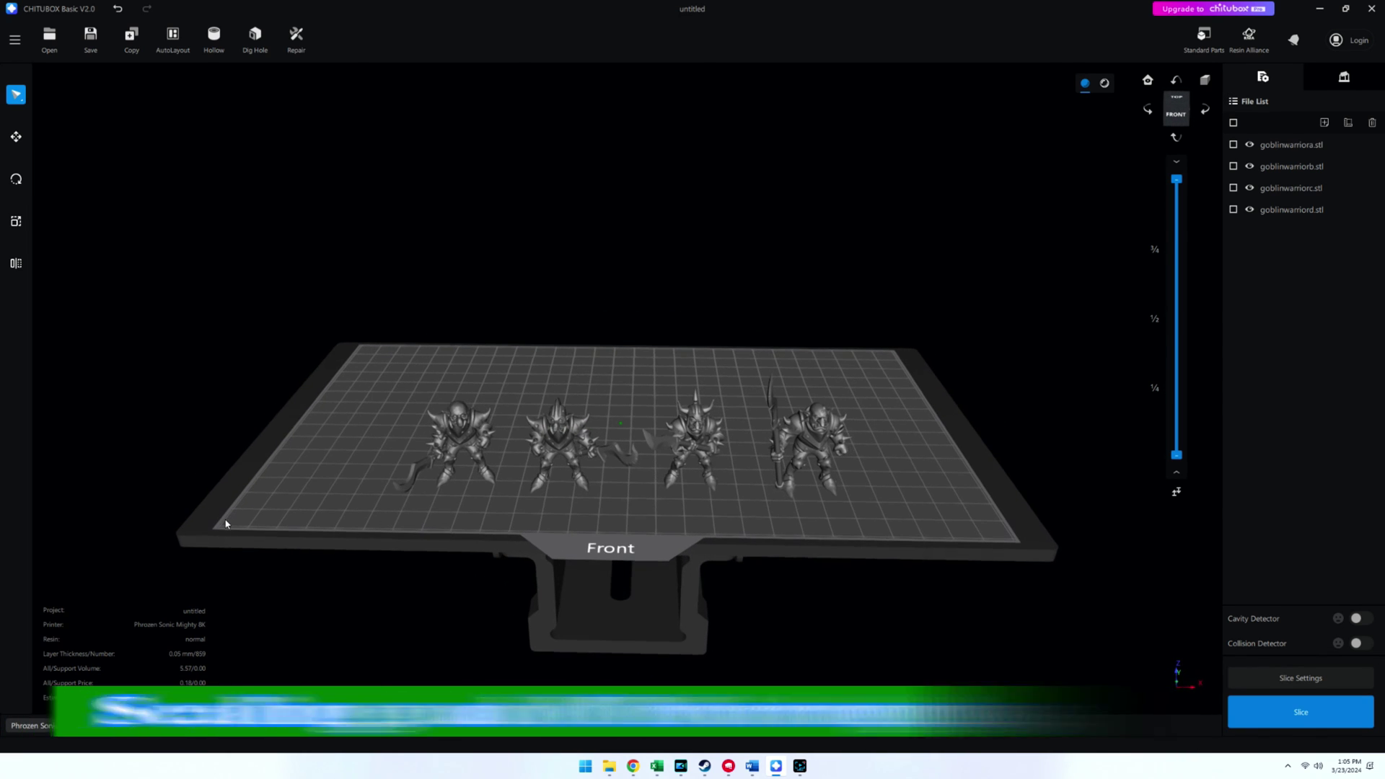
key(ctrl+a)
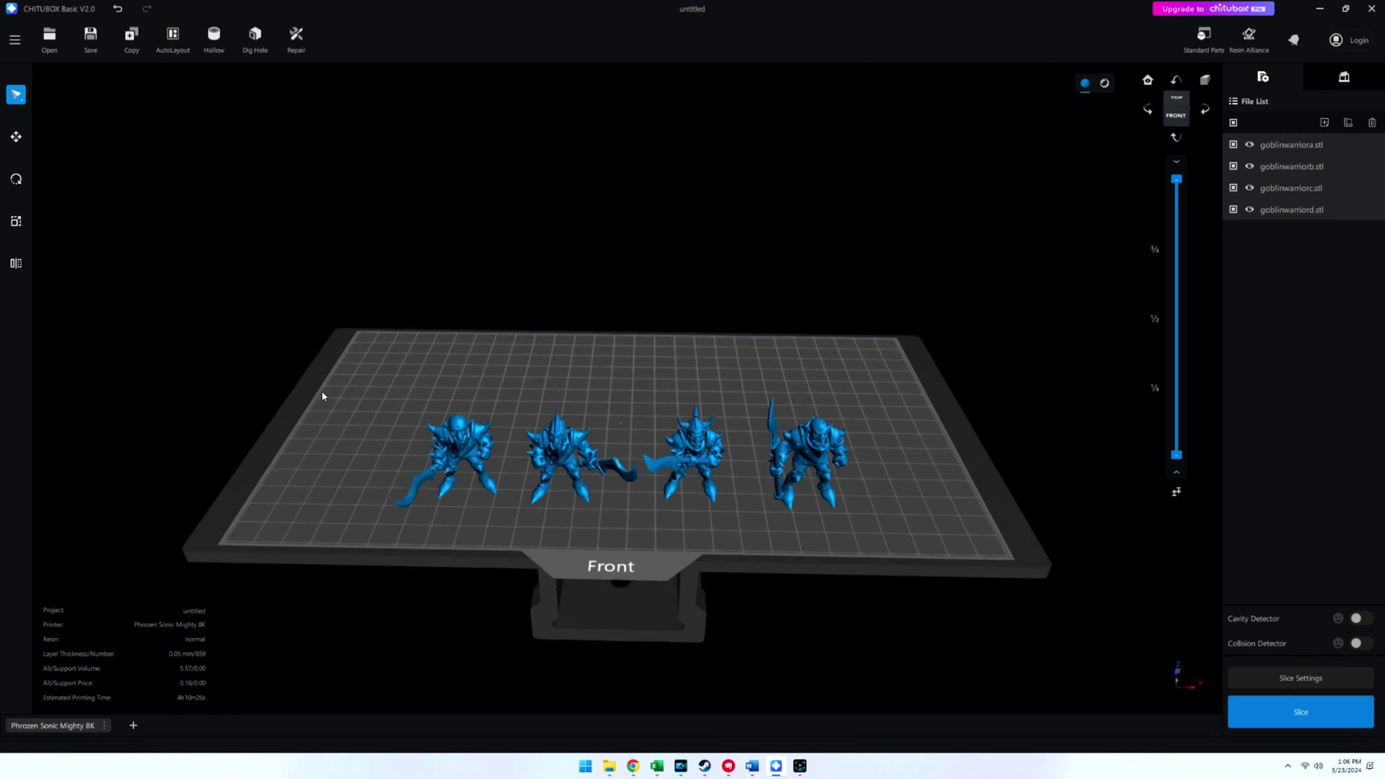
key(ctrl+c)
key(ctrl+v)
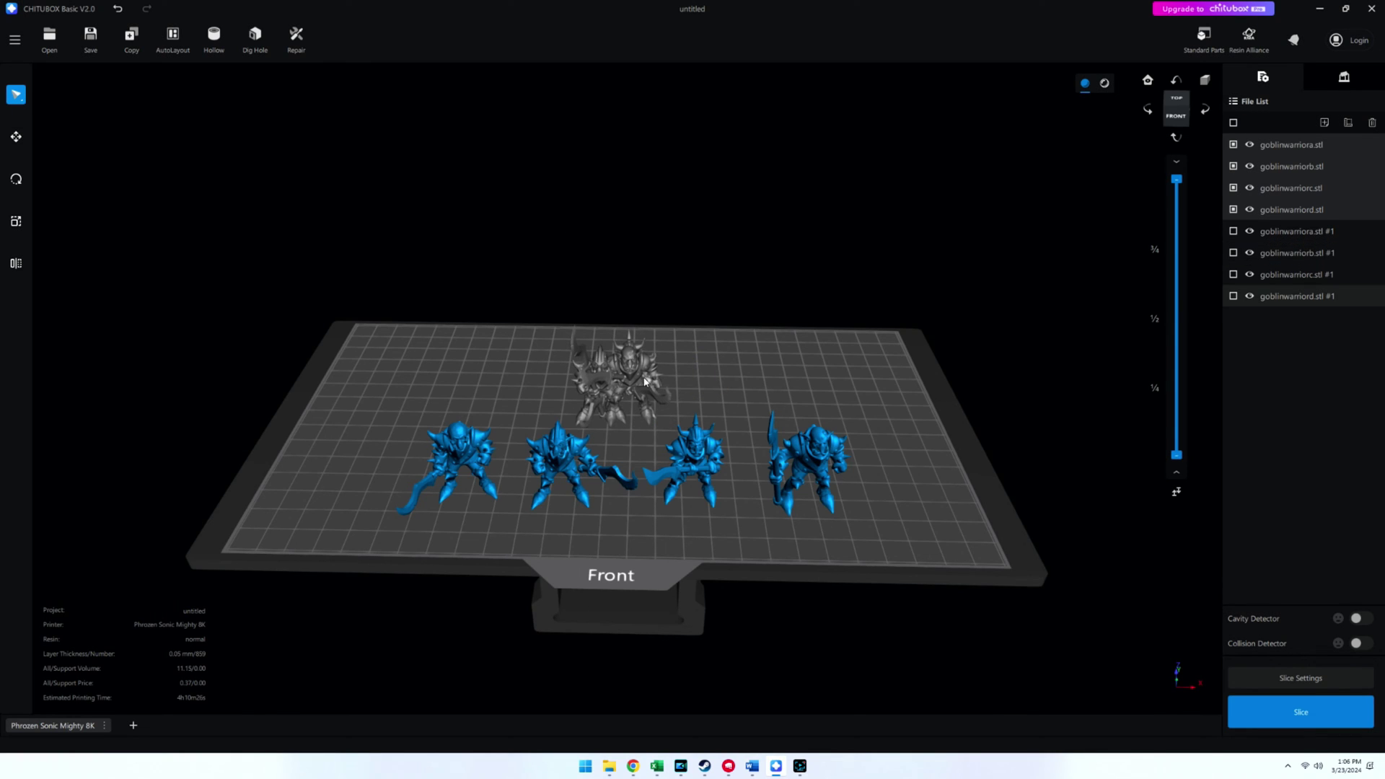
Step: Separate the overlapping goblin copies and line them up in a row behind the four originals
click(855, 406)
click(638, 382)
drag(639, 382, 808, 370)
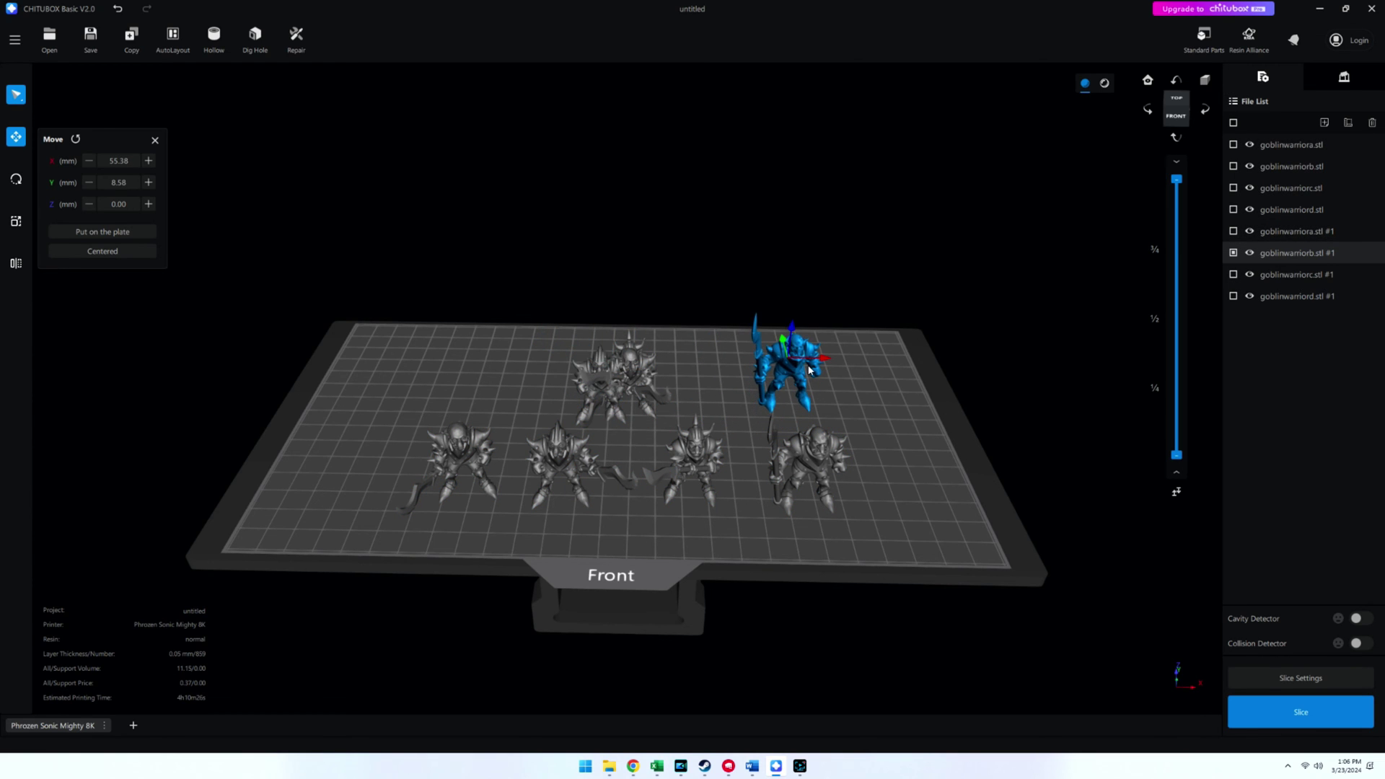
drag(602, 387, 484, 384)
click(593, 393)
drag(591, 394, 570, 389)
drag(640, 362, 690, 410)
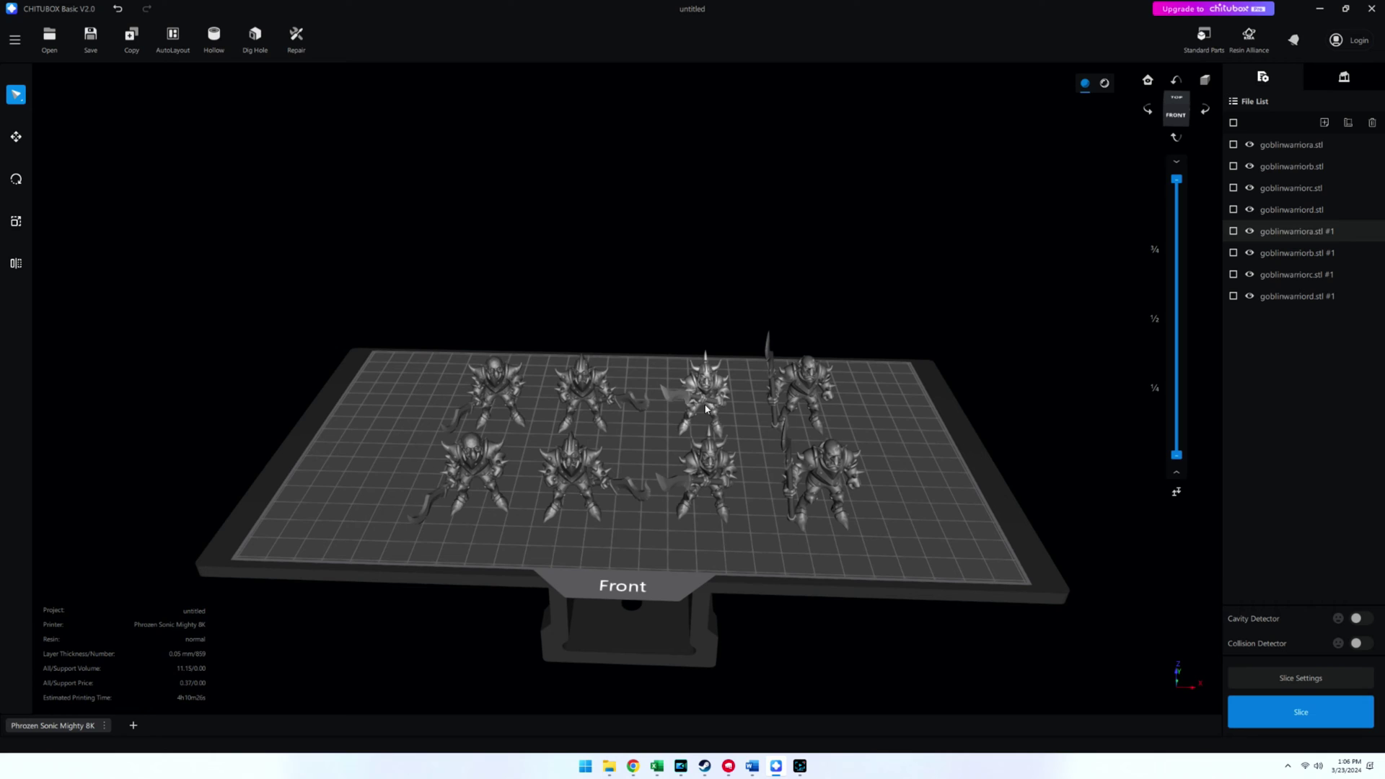
Step: Scale the four front-row goblins together to 85% with the ratio locked
click(473, 472)
ctrl+click(574, 480)
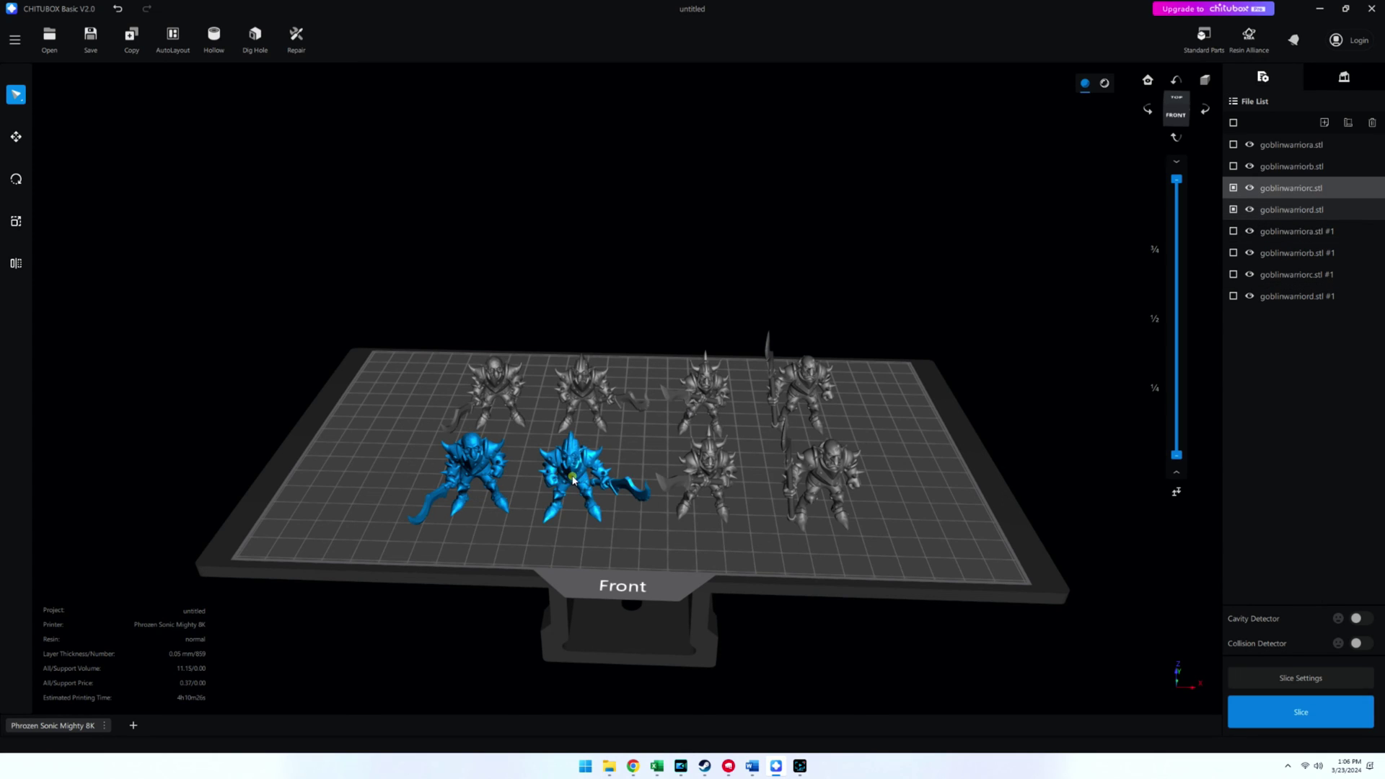
ctrl+click(696, 473)
ctrl+click(817, 478)
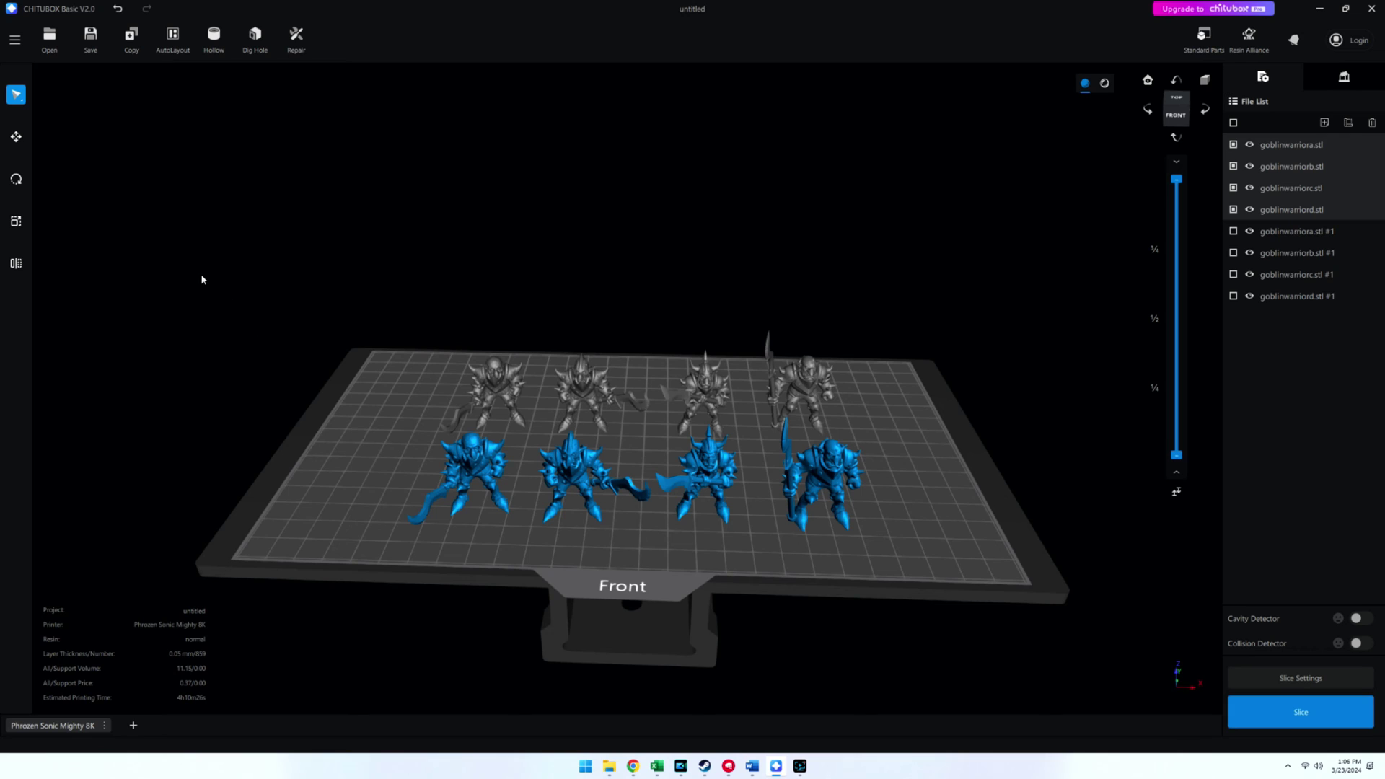
click(17, 221)
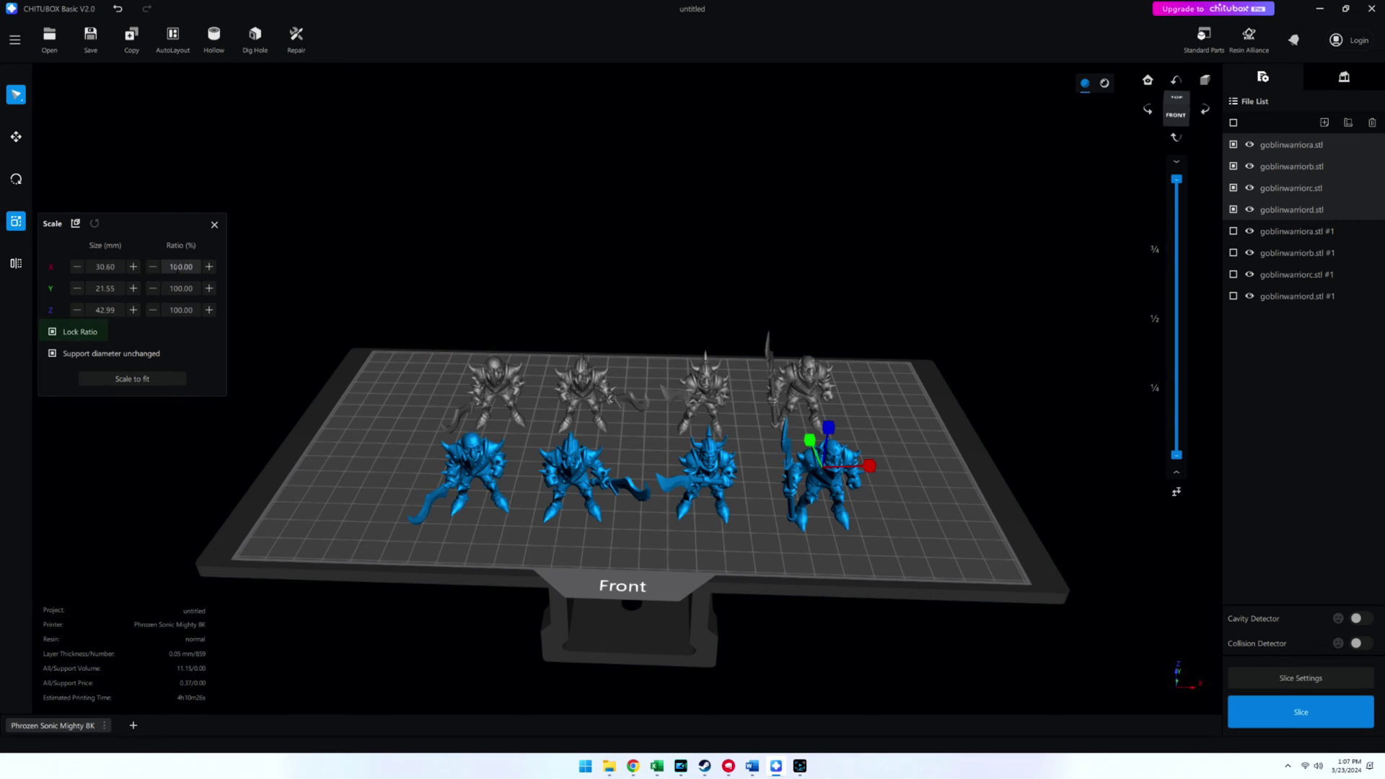
click(178, 266)
text(85)
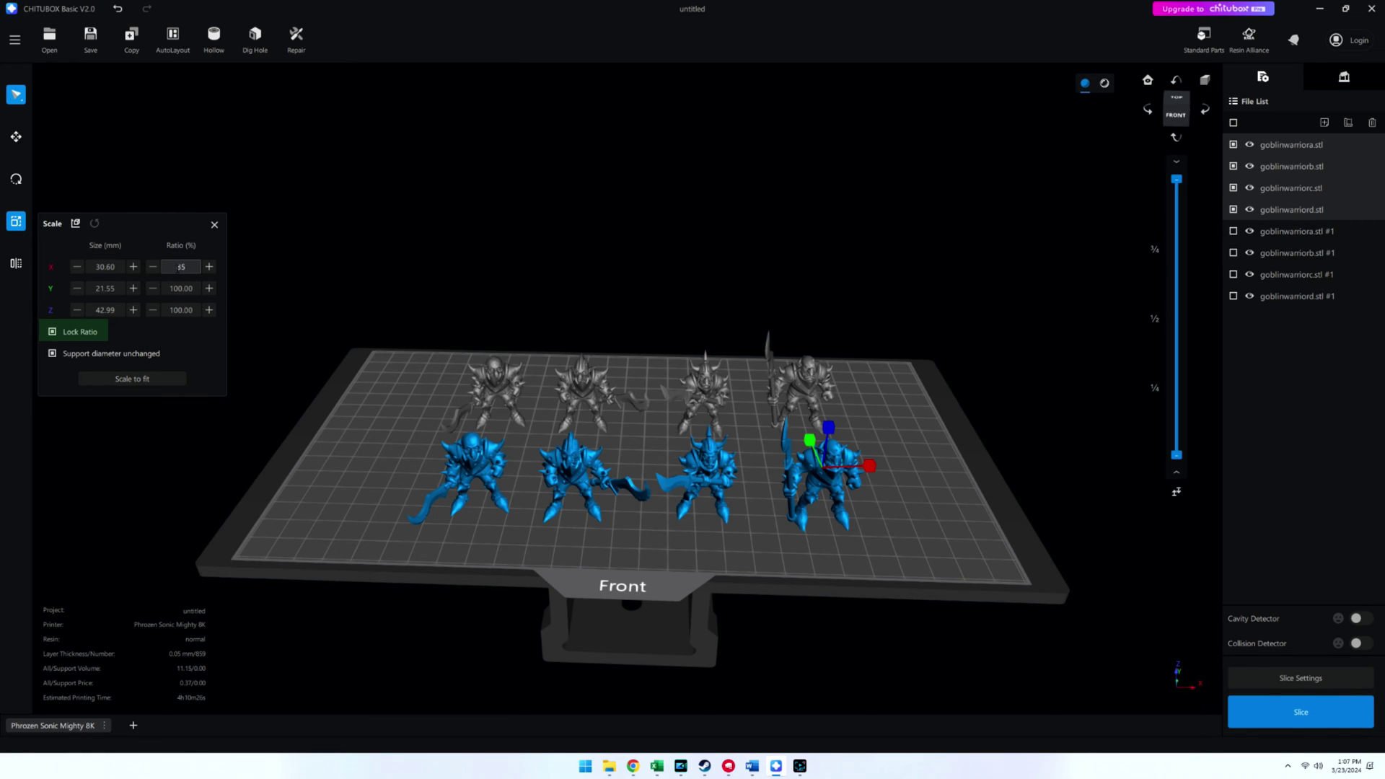
key(Return)
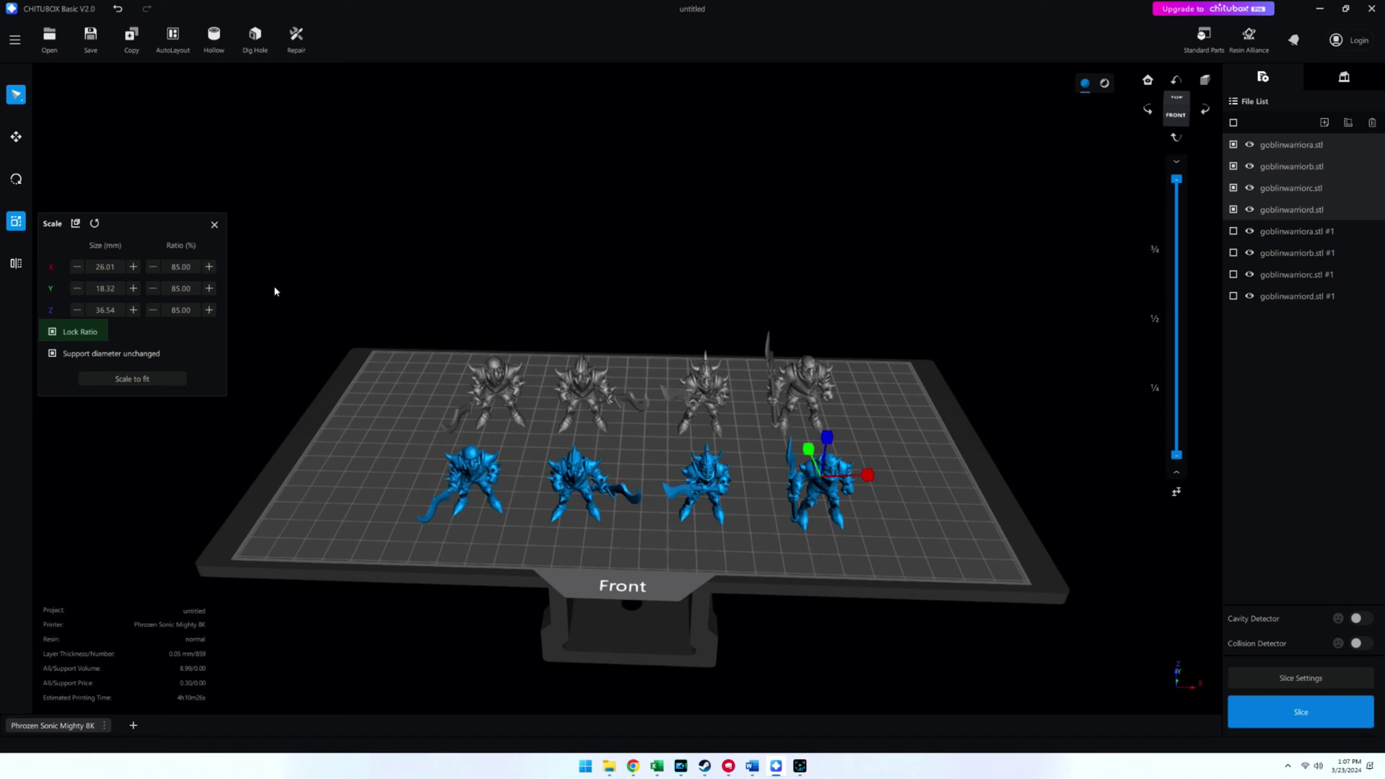
click(214, 224)
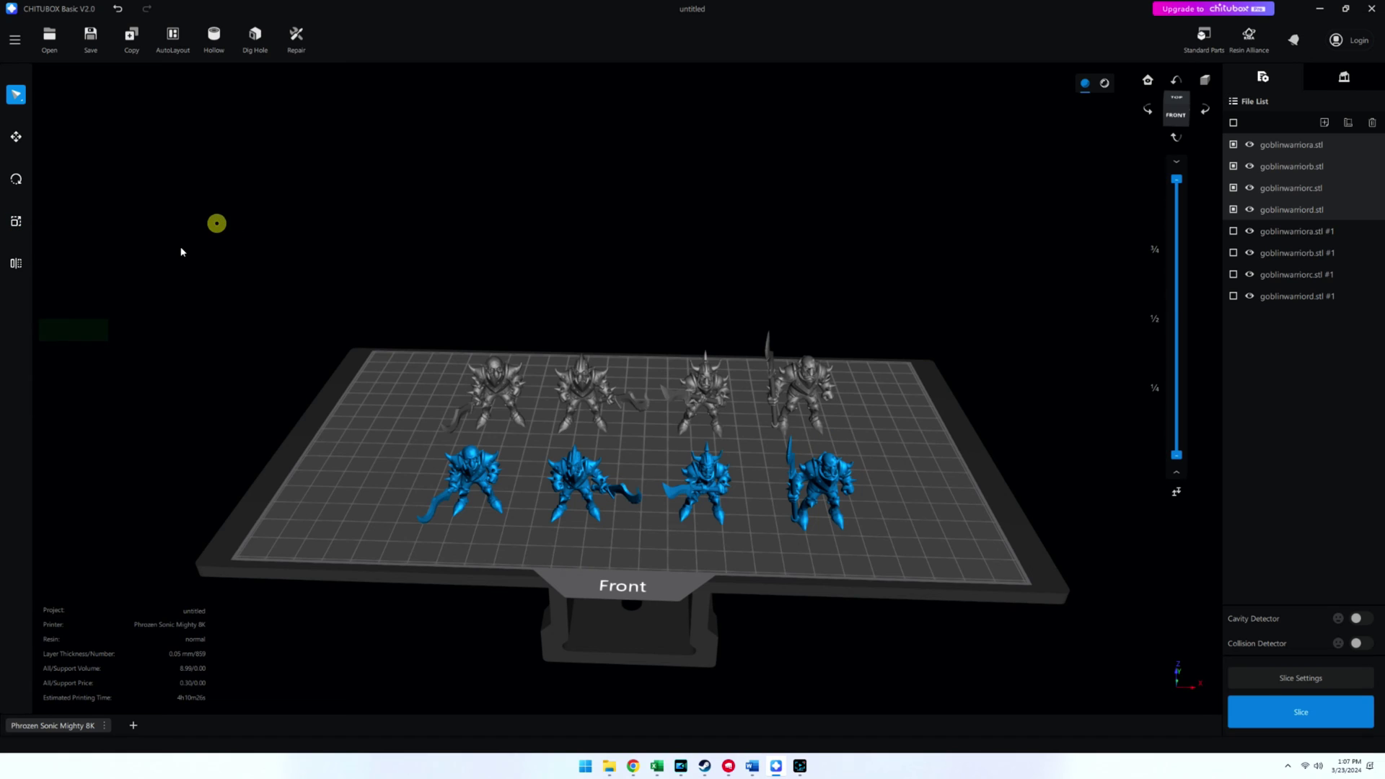
Step: Mirror the four scaled front-row goblins along the X axis without keeping the original models
click(16, 265)
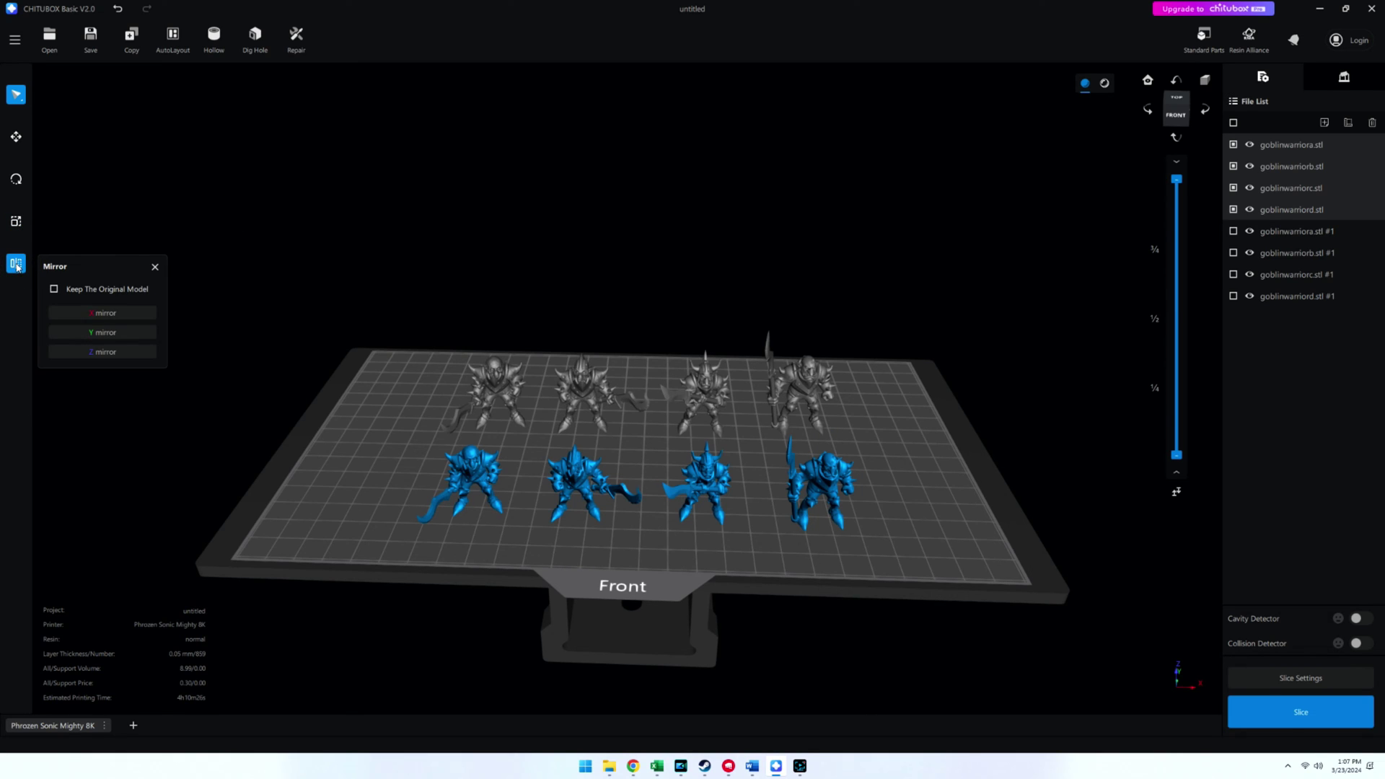
click(101, 317)
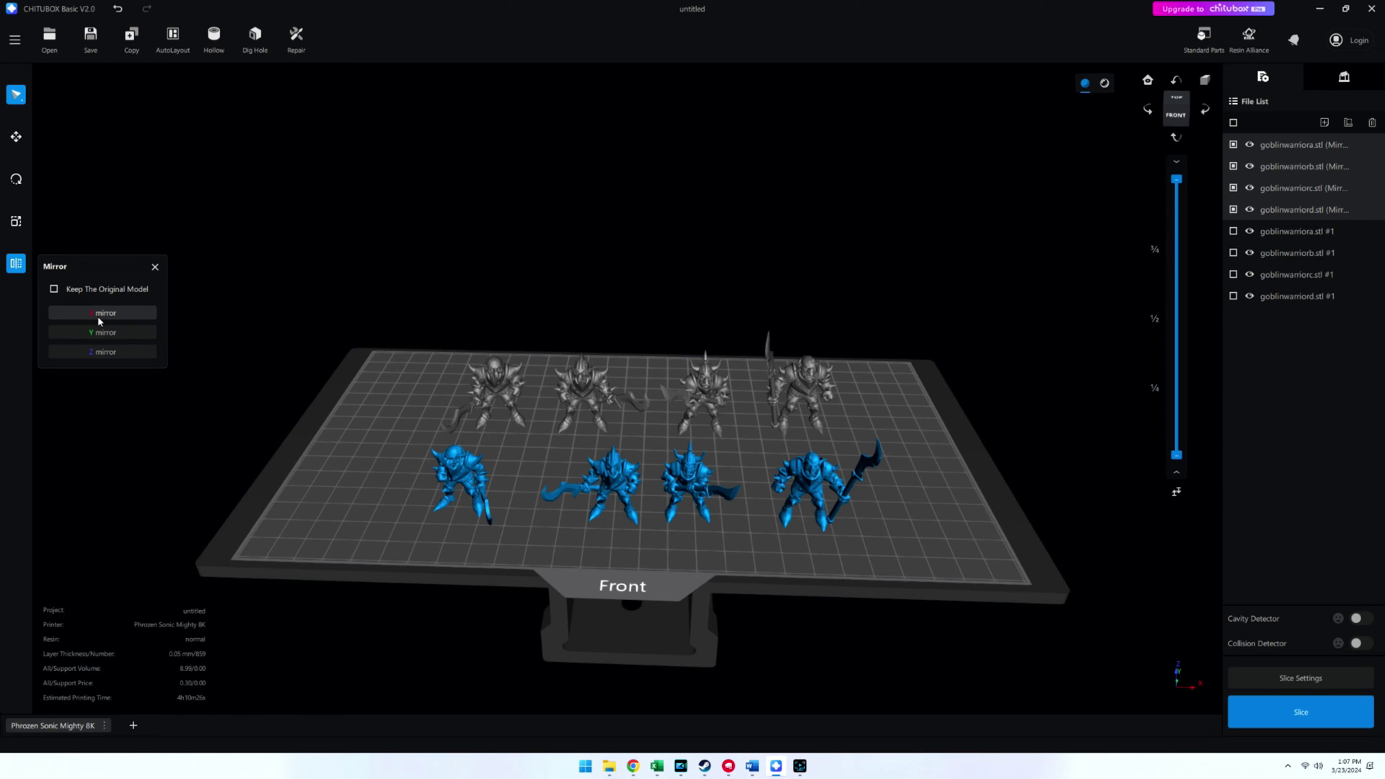
click(155, 267)
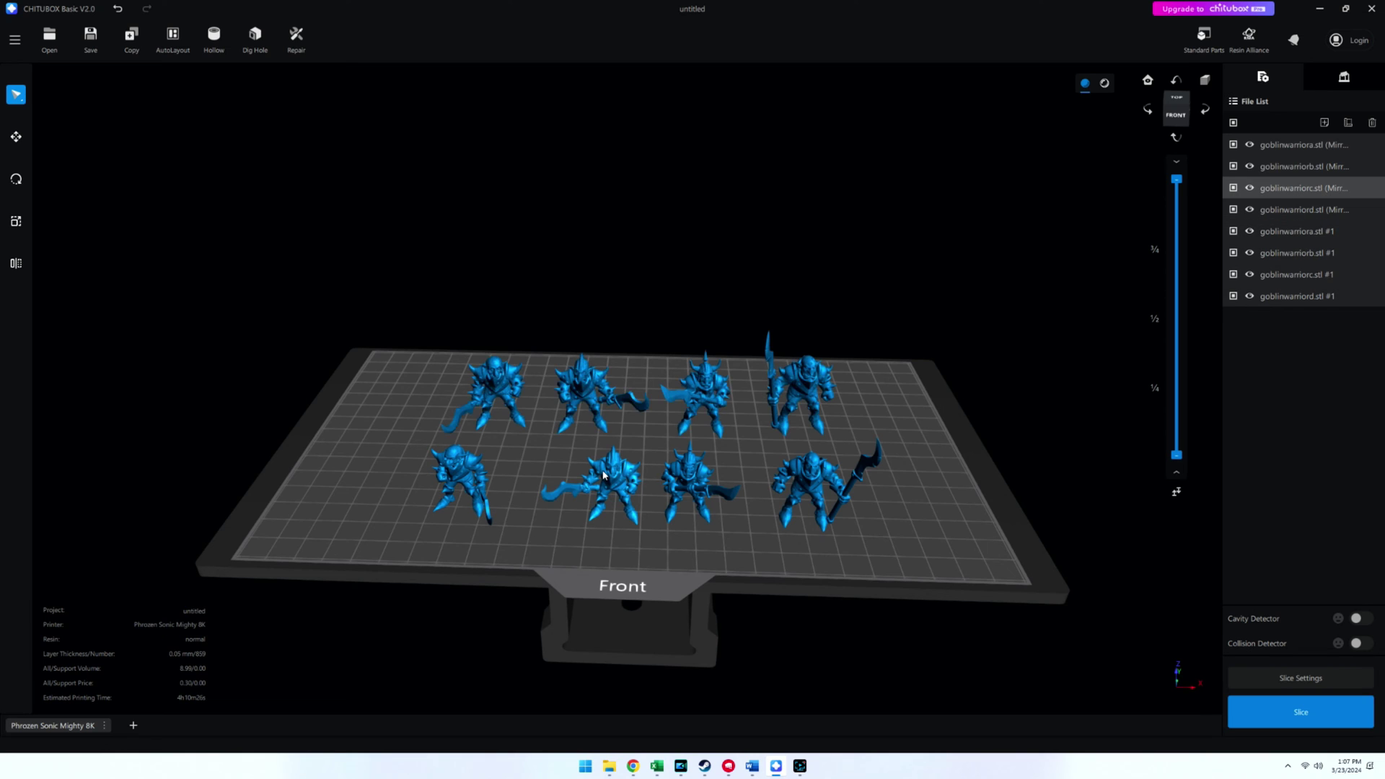
Step: Move the two middle mirrored goblins in the front row farther apart
drag(599, 475, 577, 477)
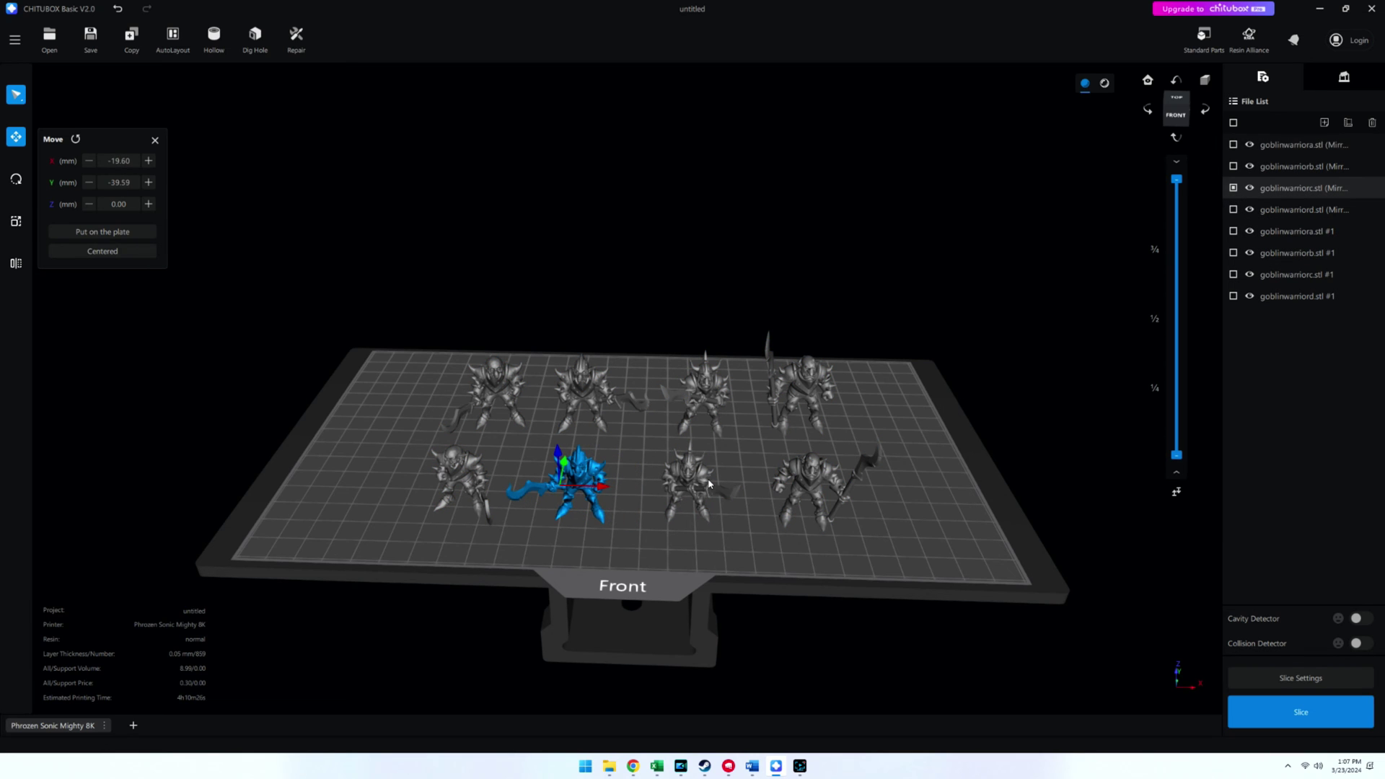
click(692, 476)
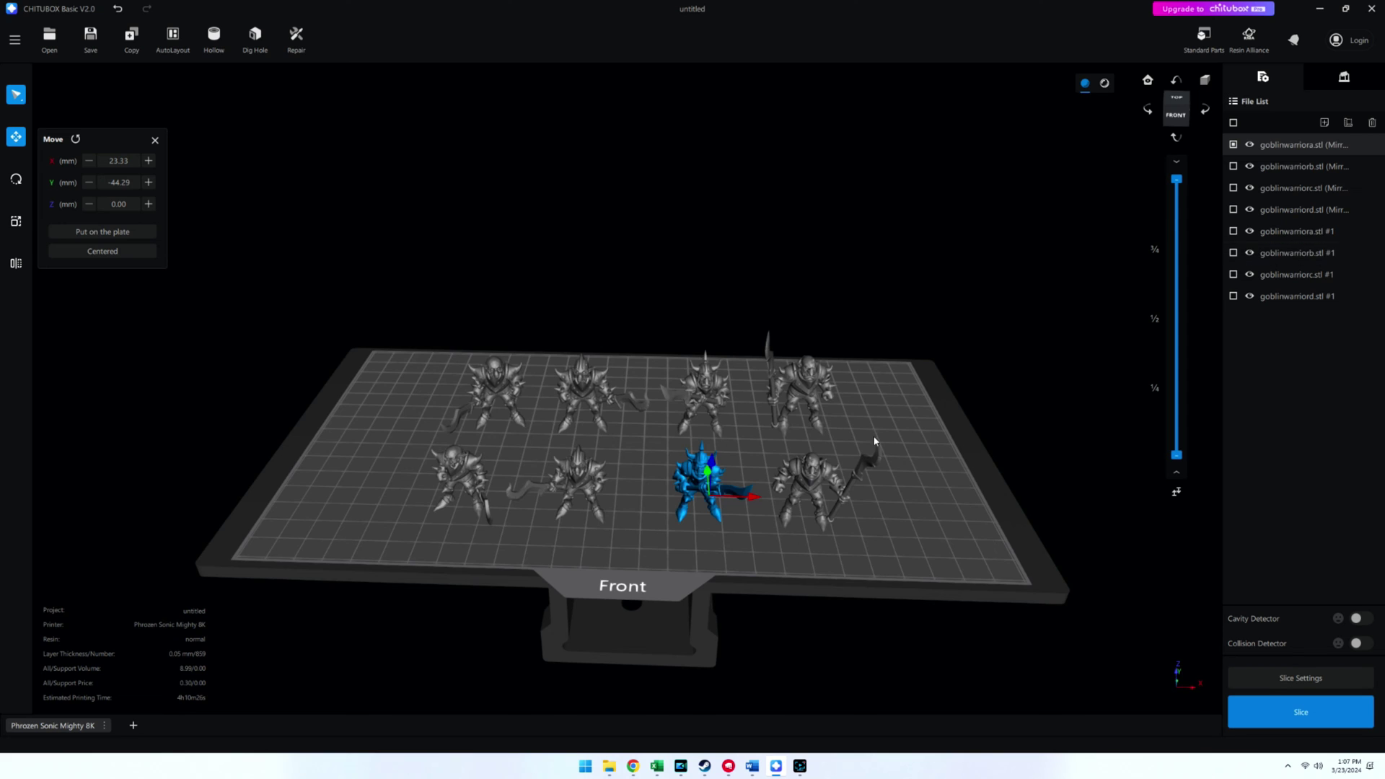
mouse_move(814, 426)
right_down()
mouse_move(866, 430)
mouse_move(840, 429)
right_up()
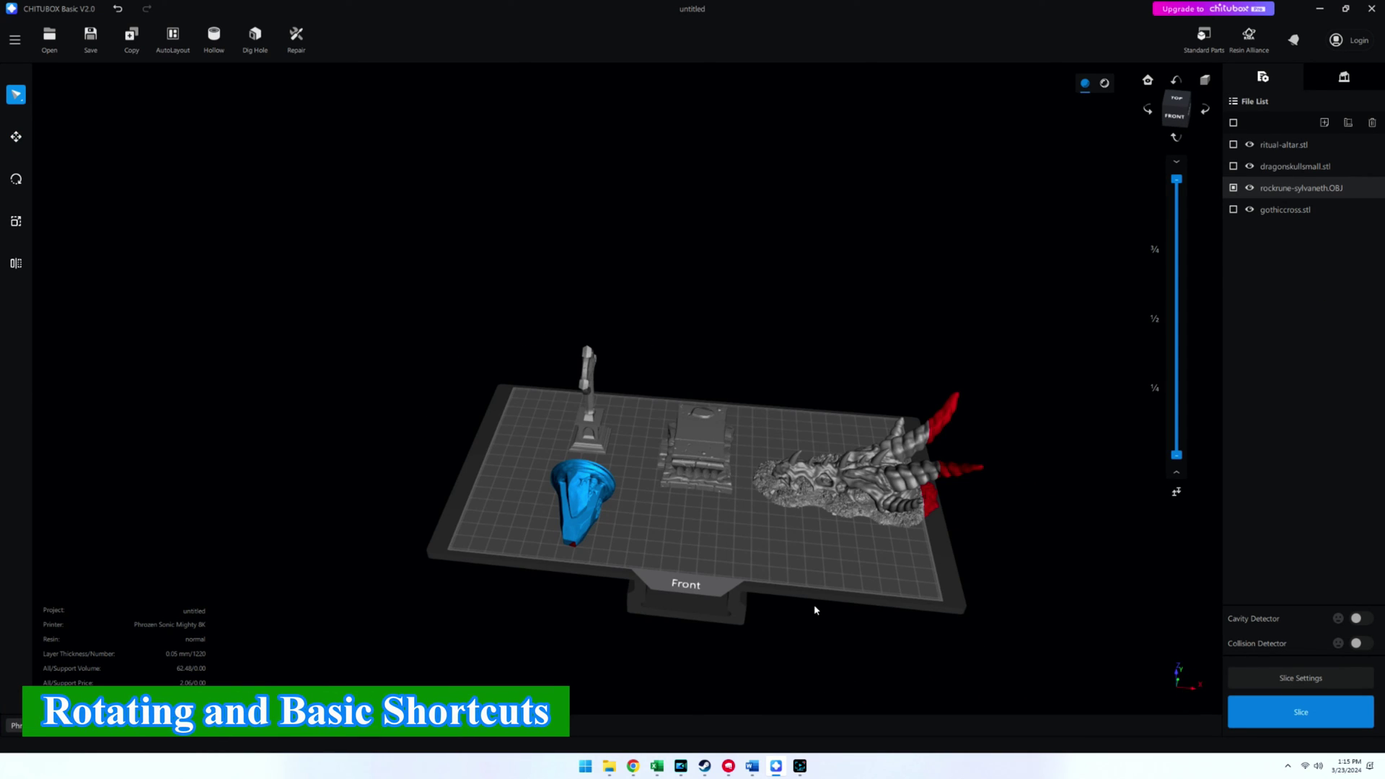
Step: Move the dragon skull forward until it fits within the plate, and shift the ritual altar slightly toward the back
mouse_move(815, 611)
right_down()
mouse_move(822, 565)
mouse_move(793, 577)
mouse_move(823, 621)
right_up()
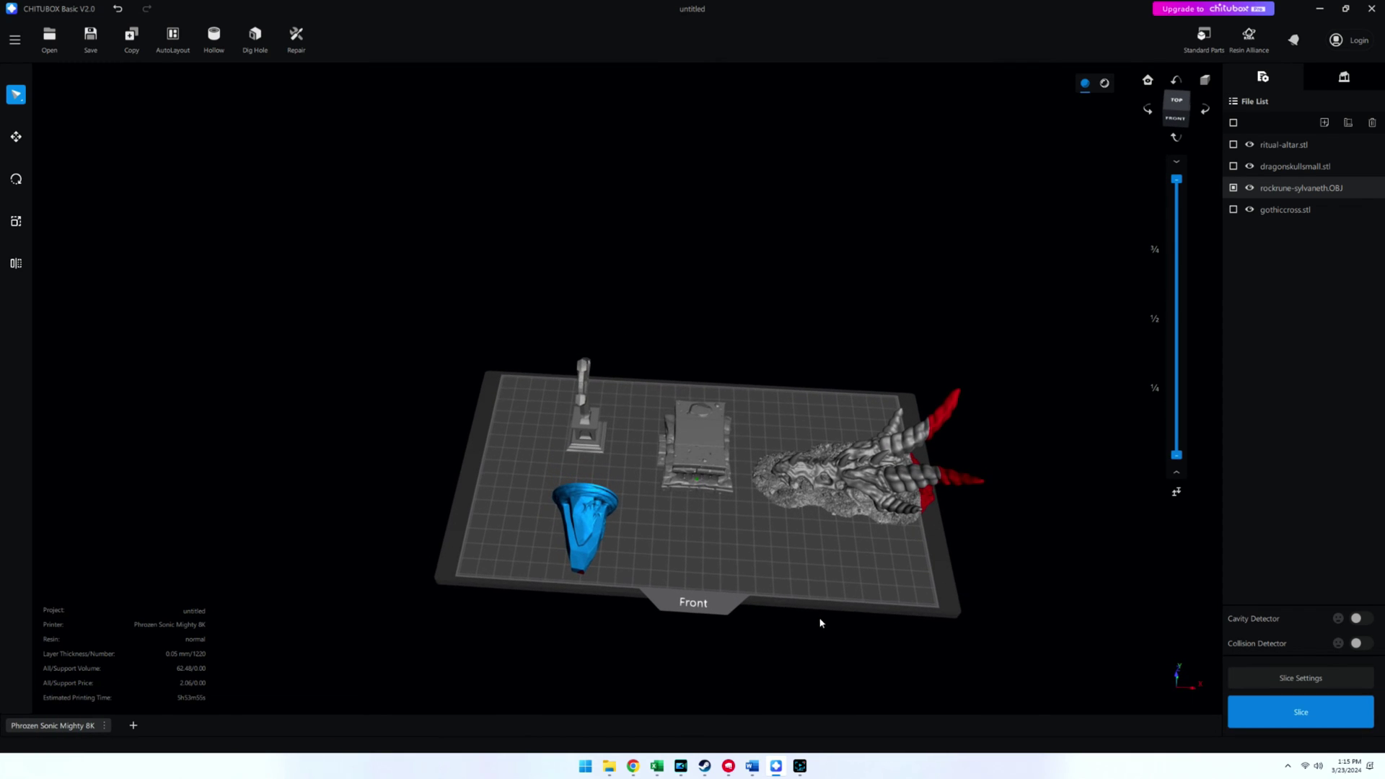
click(805, 521)
key(m)
drag(805, 522, 785, 540)
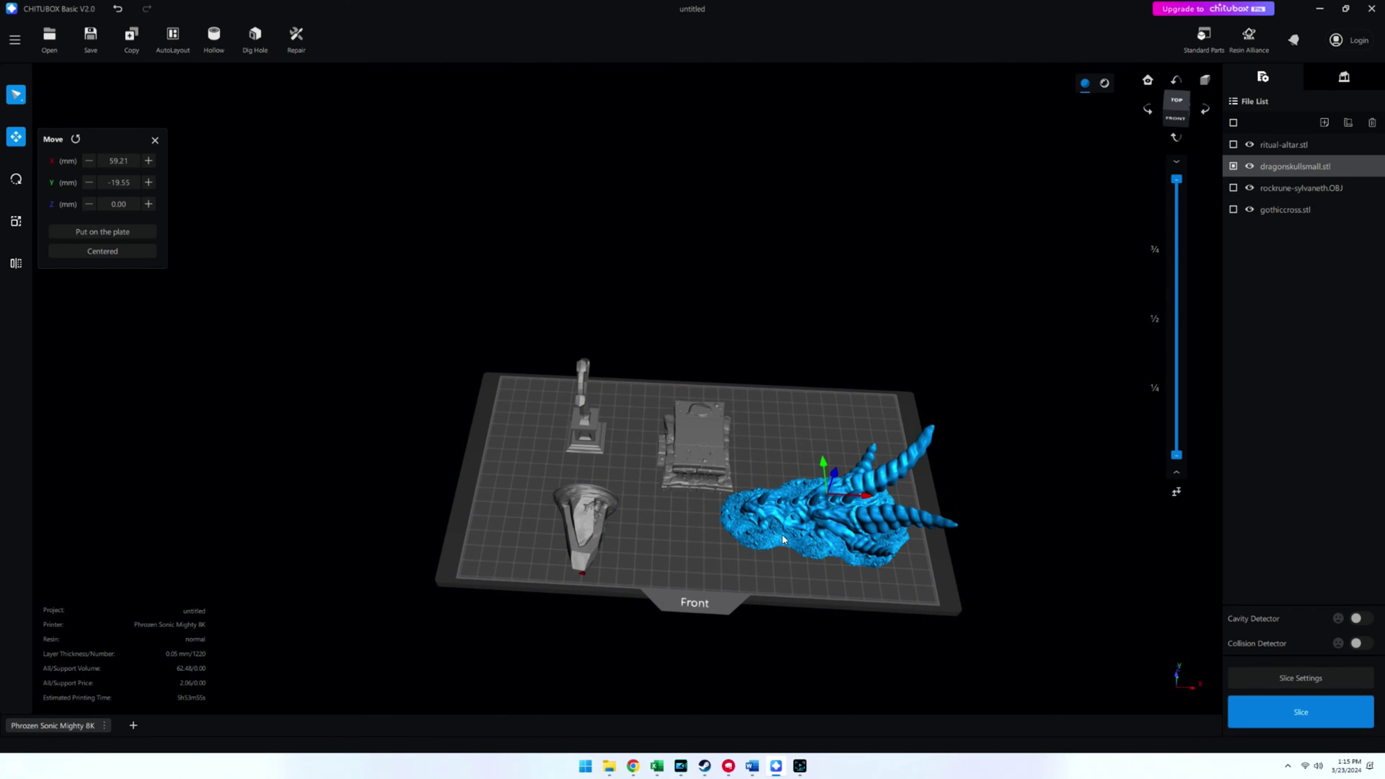
drag(704, 467, 700, 454)
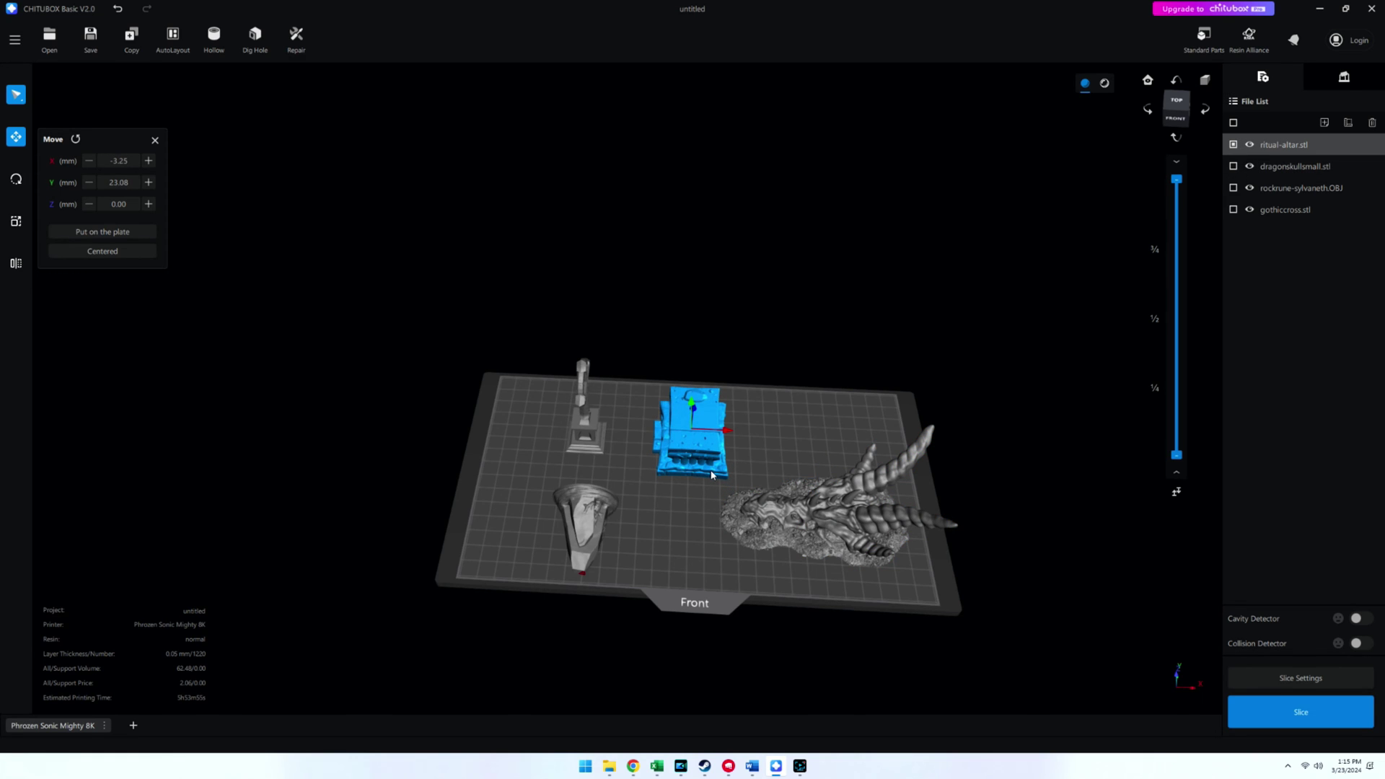
mouse_move(658, 513)
right_down()
mouse_move(659, 485)
mouse_move(680, 504)
right_up()
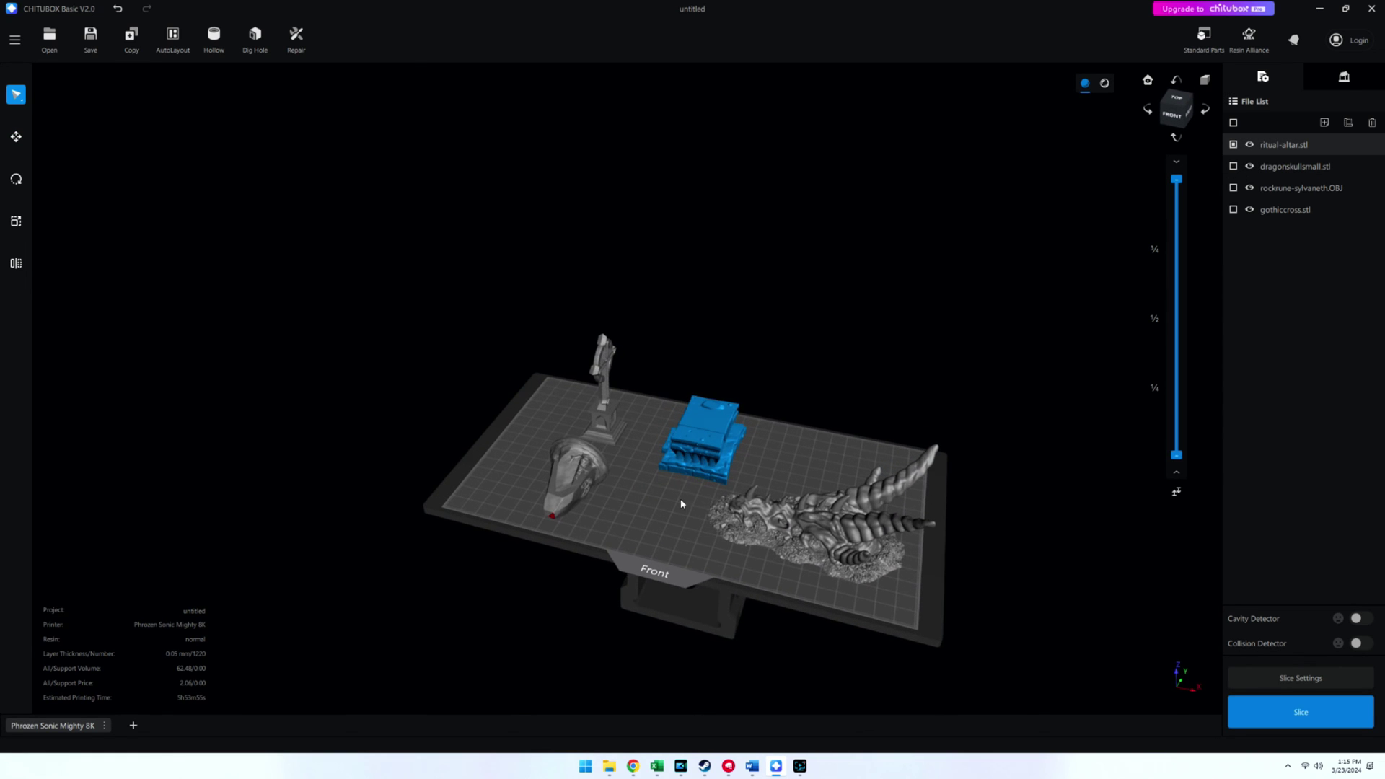
Step: Rotate the dragon skull about 84° around the Z axis
click(780, 522)
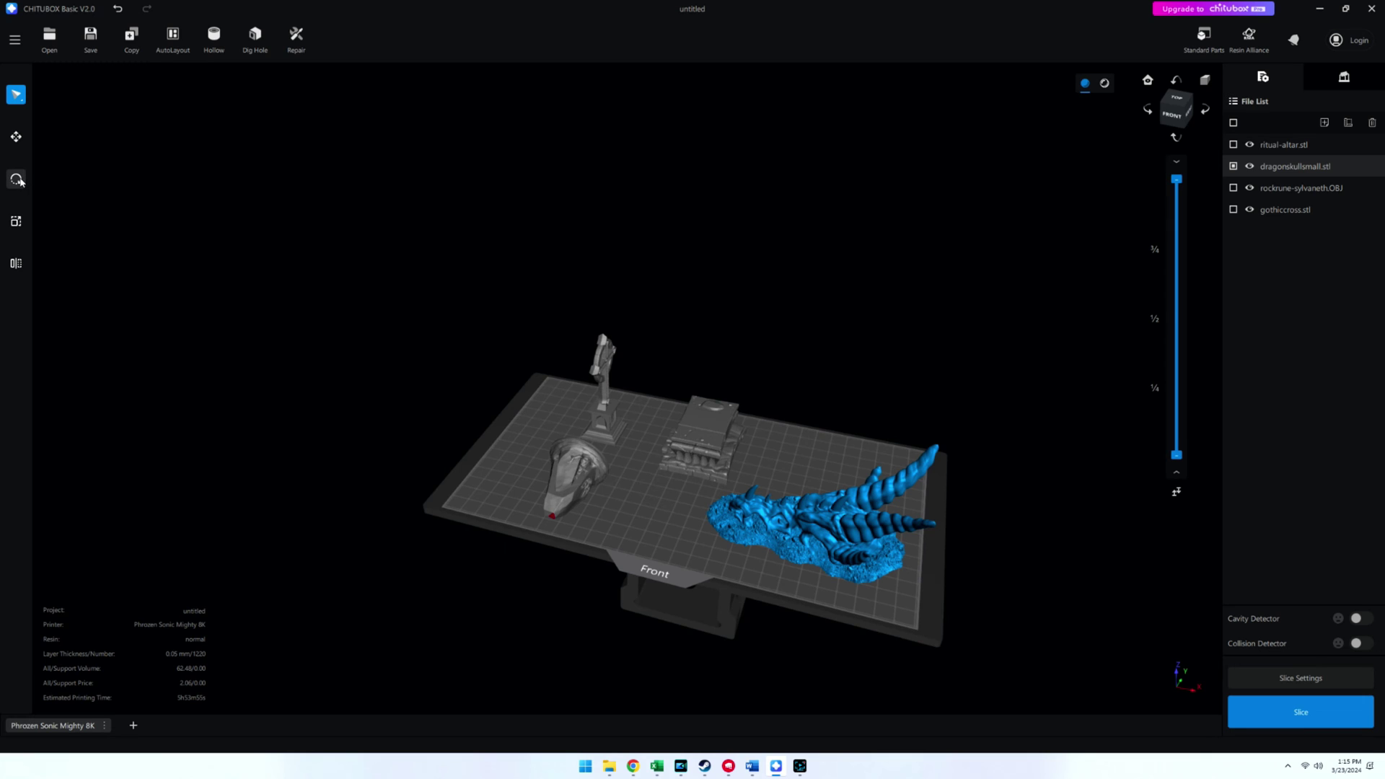
click(16, 179)
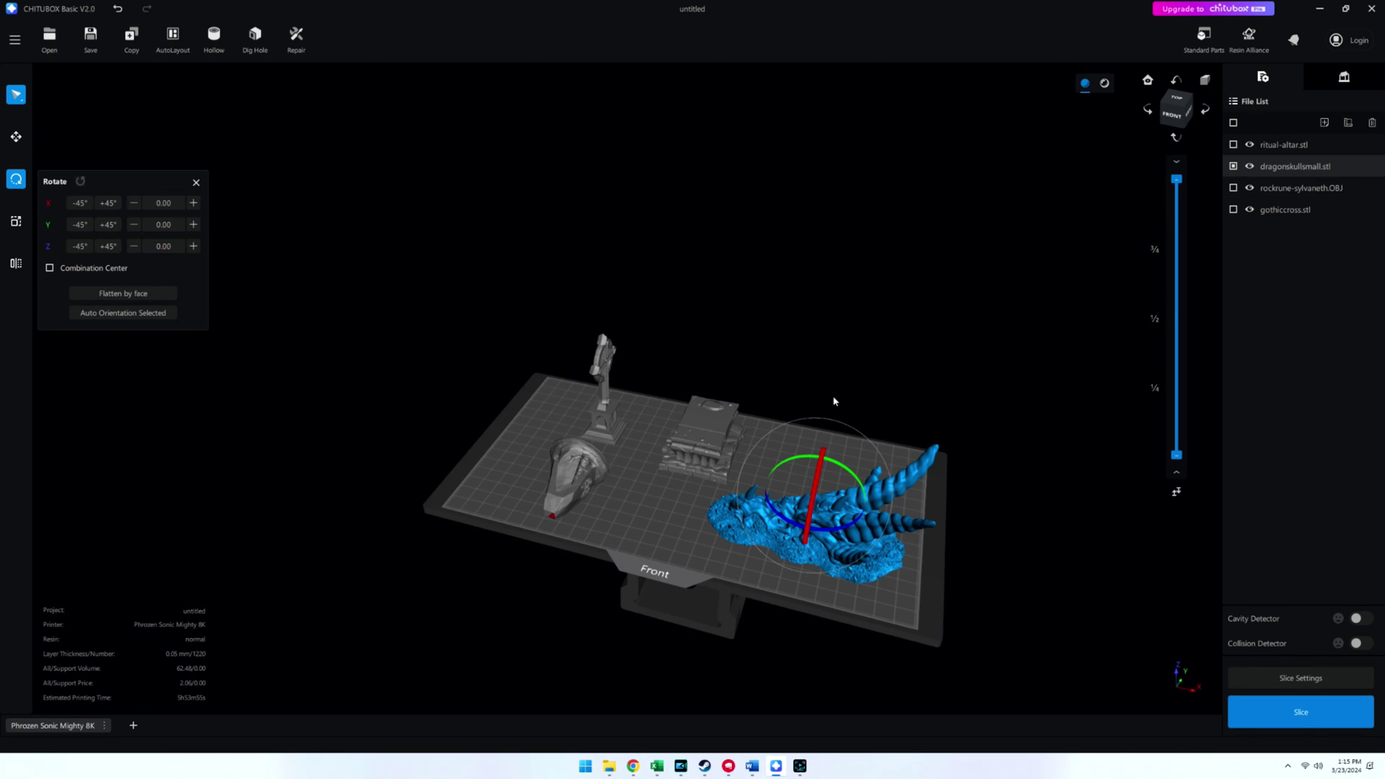
right_drag(832, 399, 842, 387)
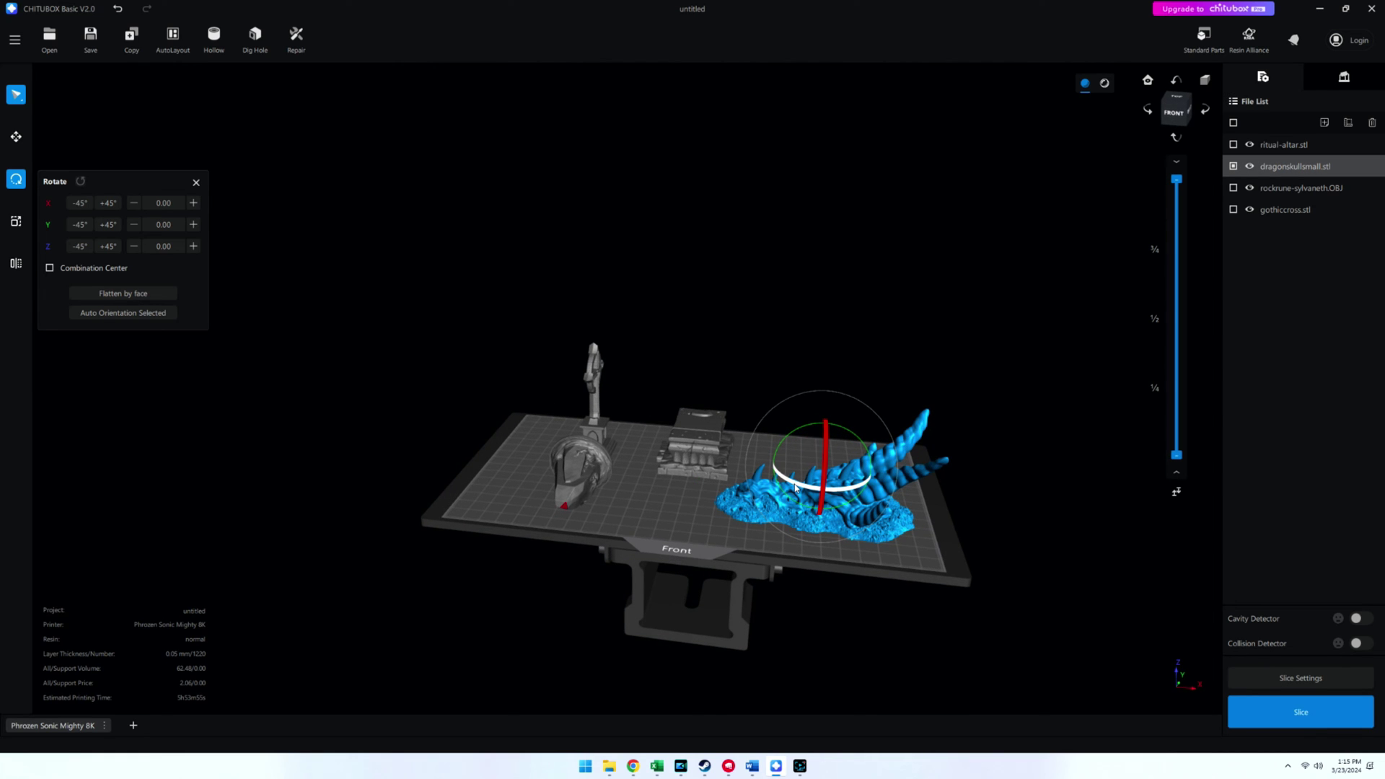
drag(795, 488, 841, 492)
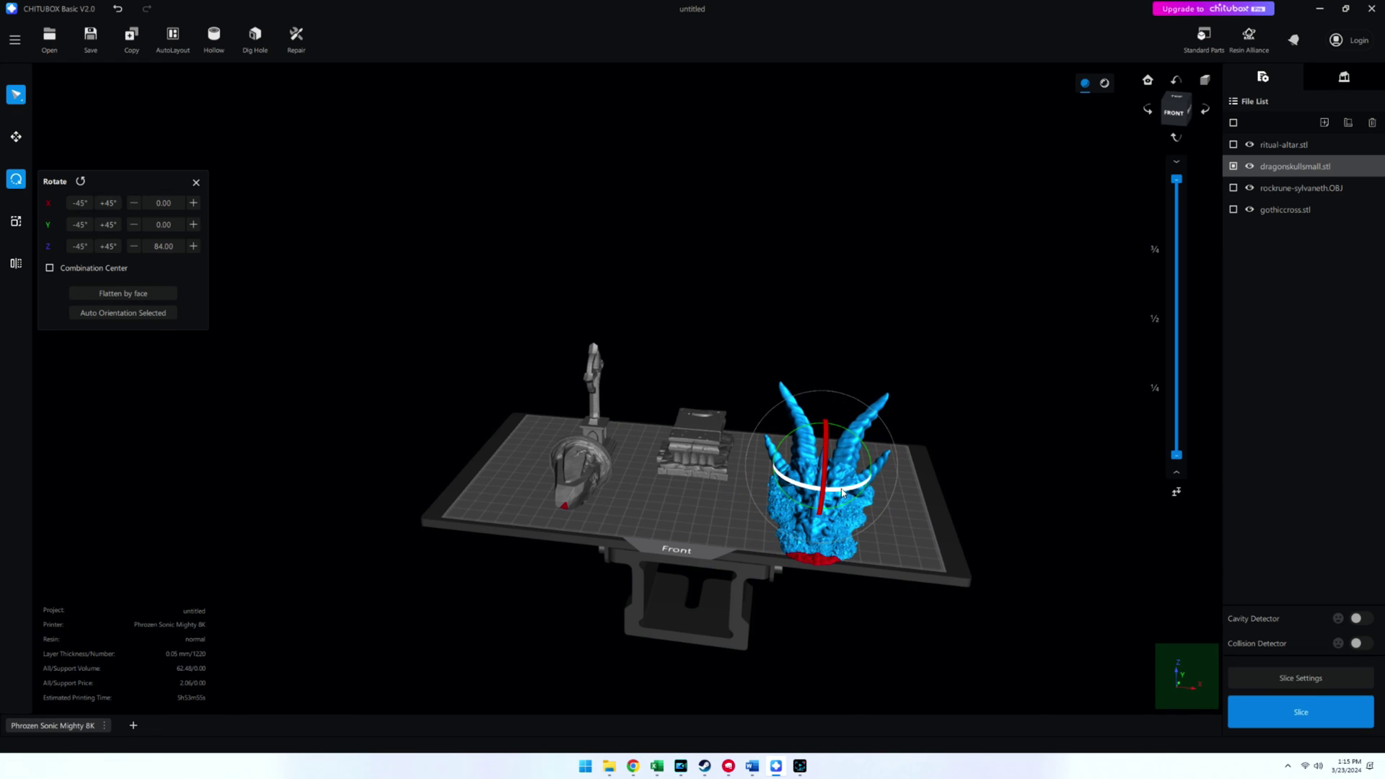
Step: Rotate the rockrune-sylvaneth model around the X axis to stand it upright on its base
click(595, 482)
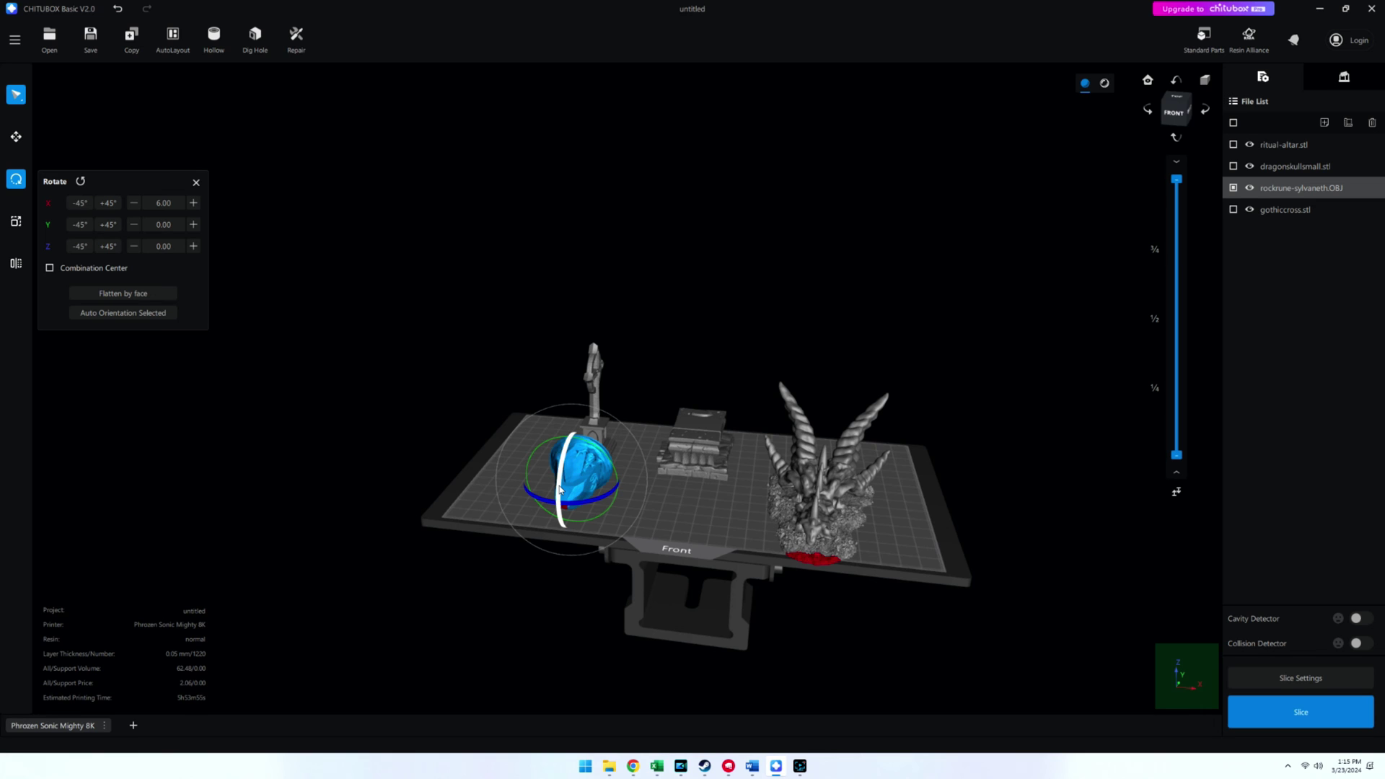
drag(559, 489, 569, 407)
key(3)
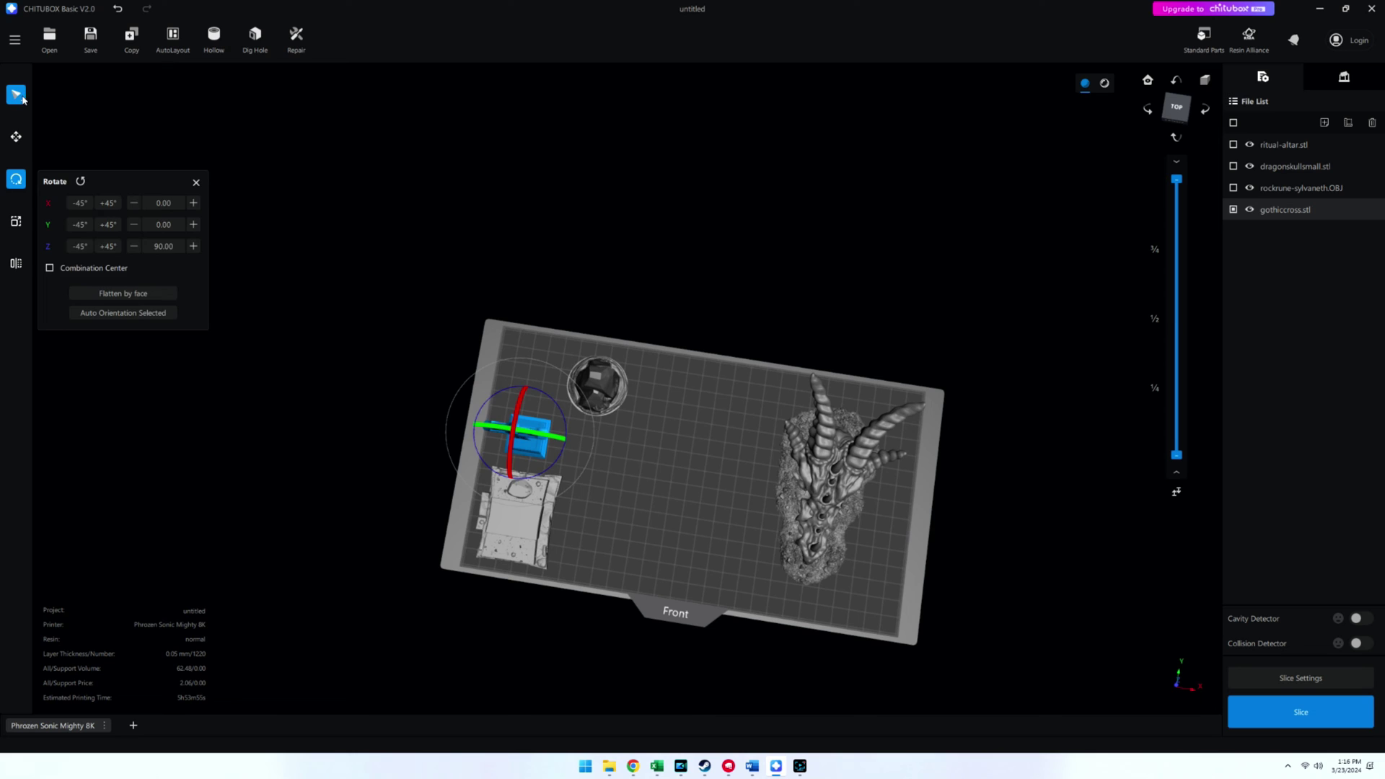
Step: Reposition the rockrune, gothic cross and ritual altar in a column along the build plate's left edge
click(16, 95)
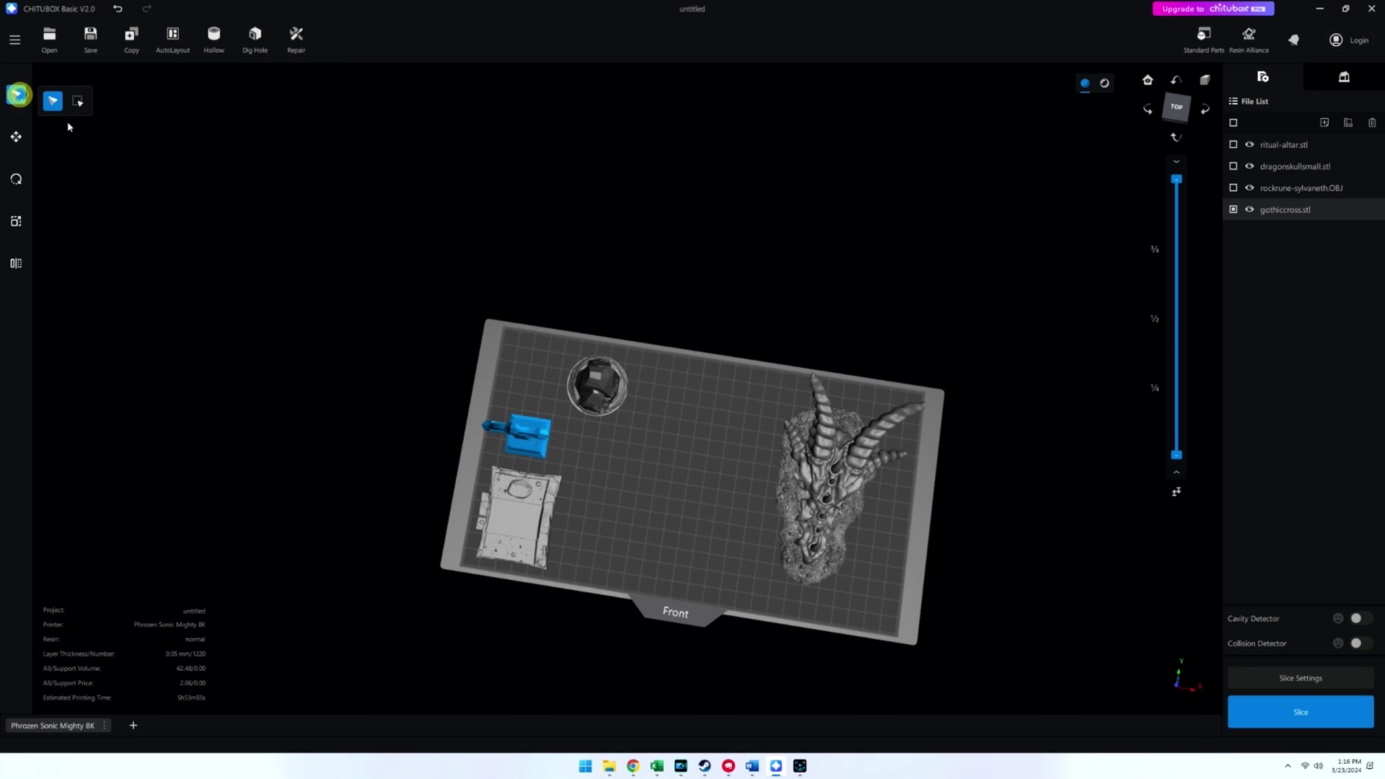
drag(597, 387, 546, 374)
right_drag(634, 400, 687, 395)
click(518, 498)
drag(519, 498, 537, 496)
key(t)
right_drag(628, 496, 624, 458)
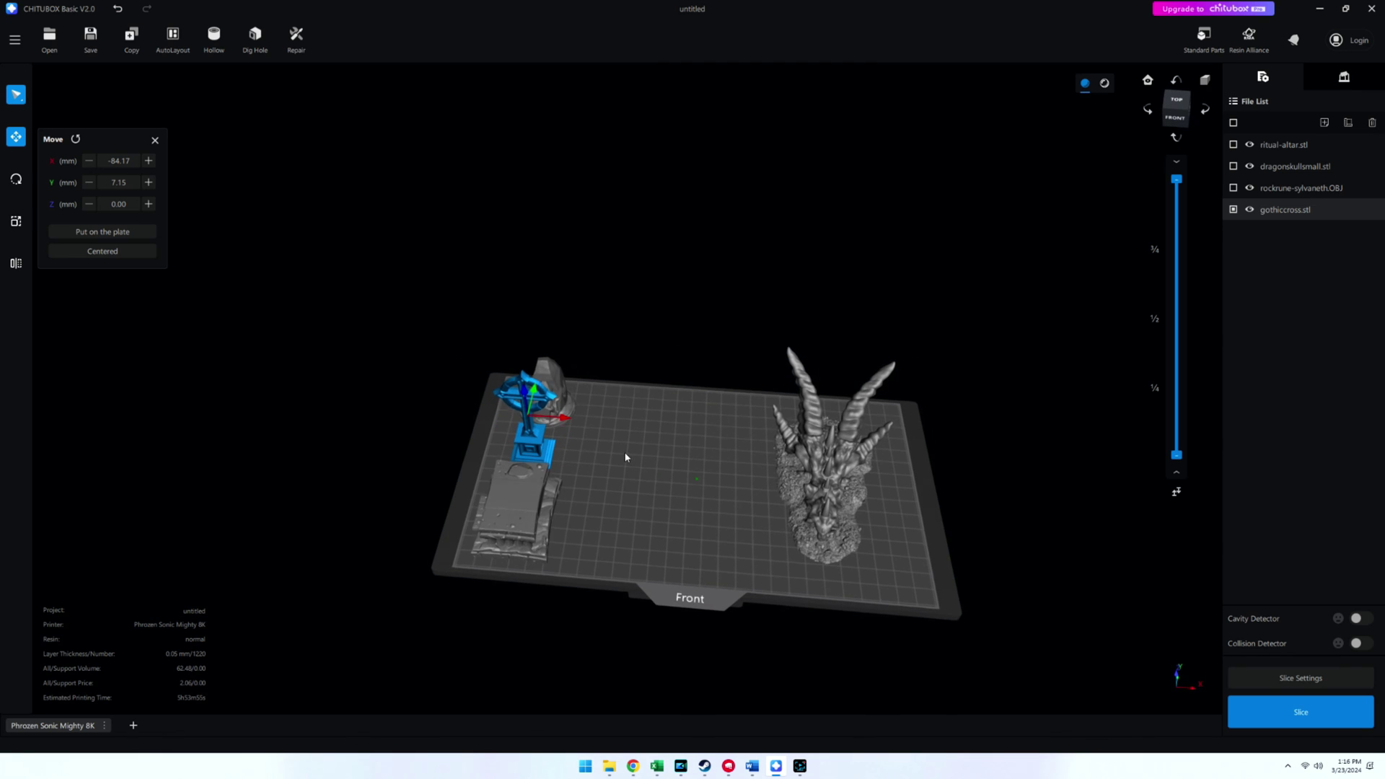
Step: Select the dragon skull, ritual altar, gothic cross and rockrune individually, one after another
click(829, 505)
mouse_move(765, 491)
right_down()
mouse_move(720, 479)
mouse_move(751, 486)
mouse_move(756, 507)
right_up()
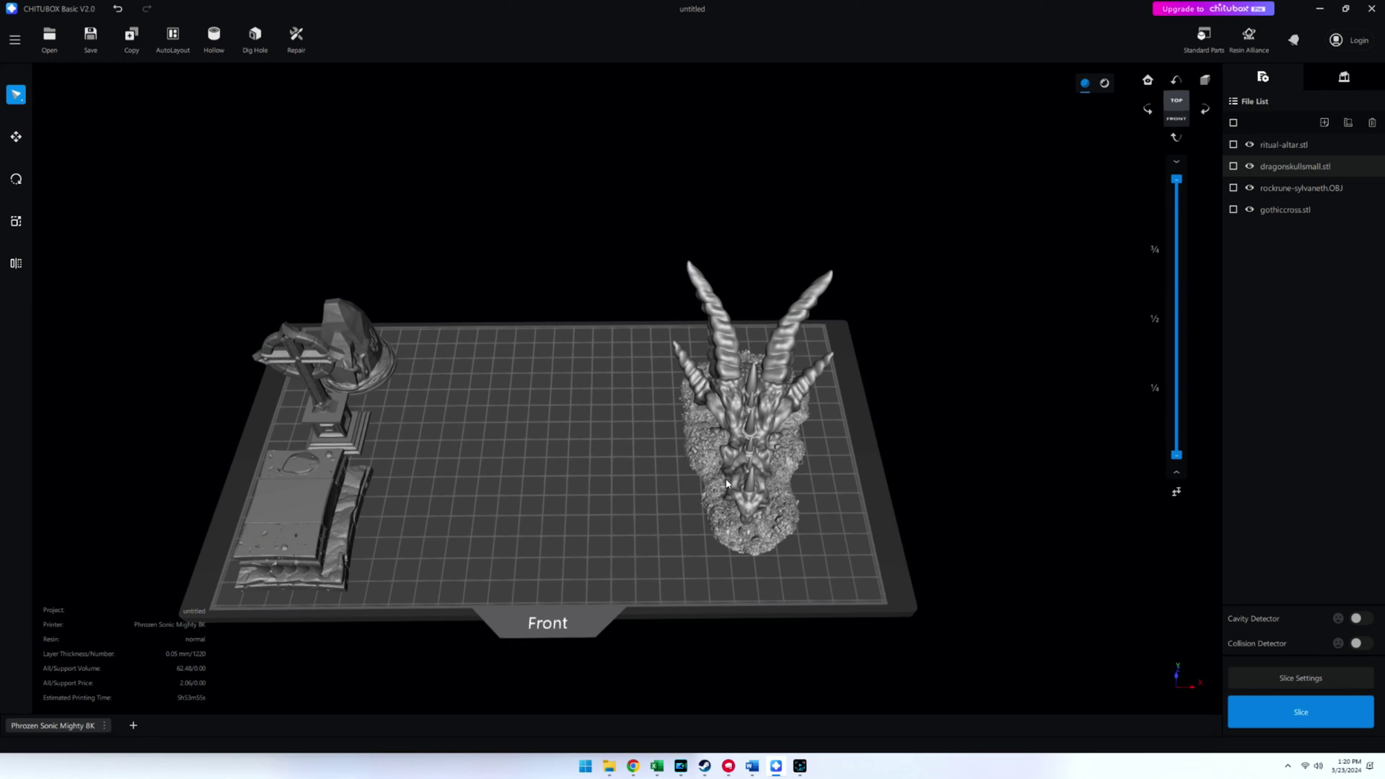
click(681, 509)
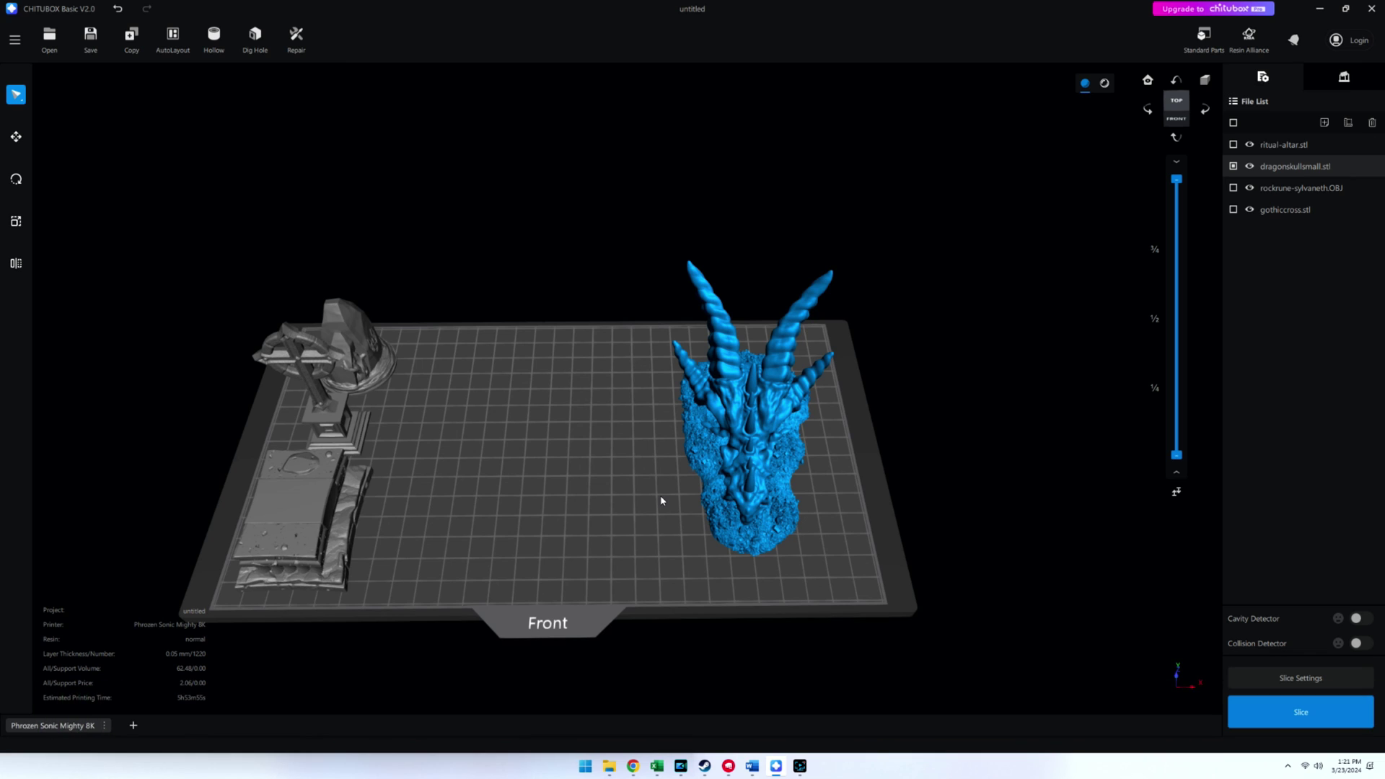
click(336, 493)
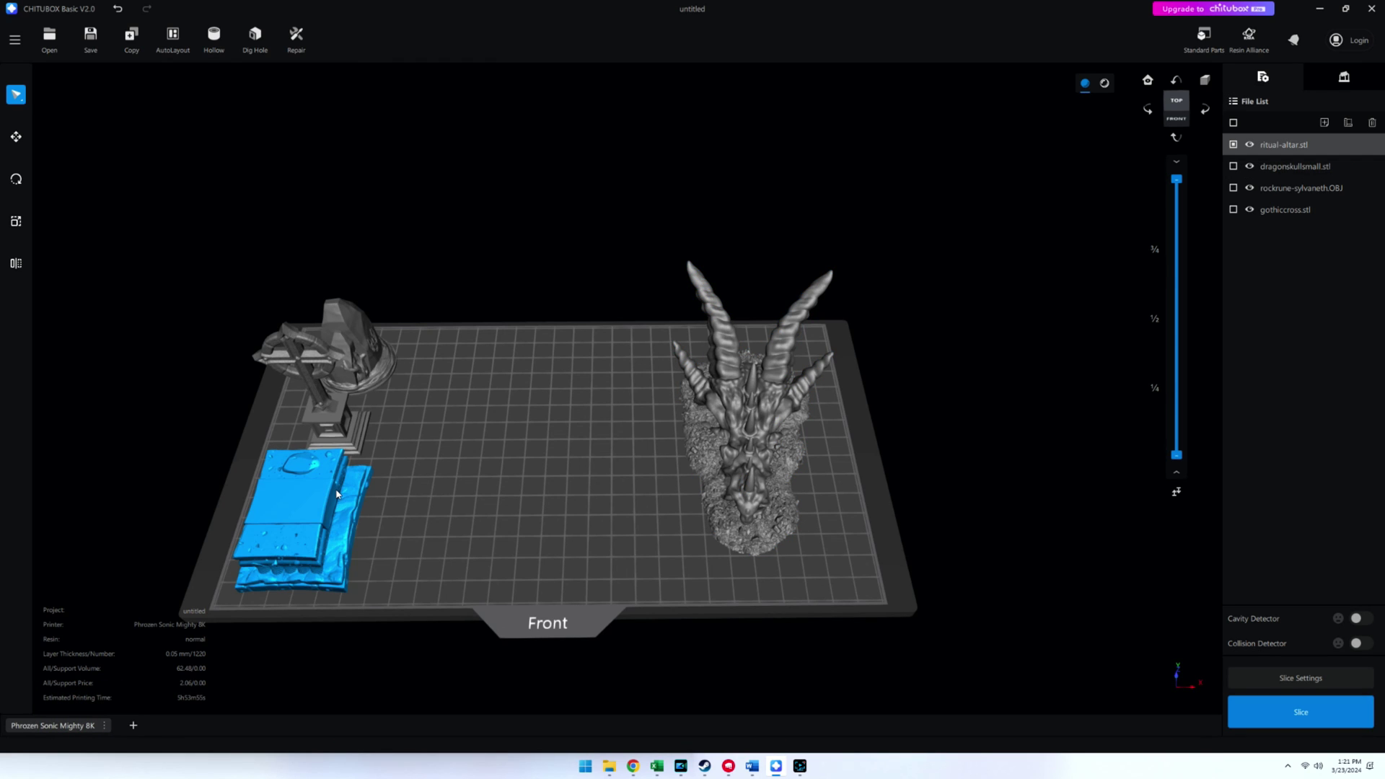
click(337, 424)
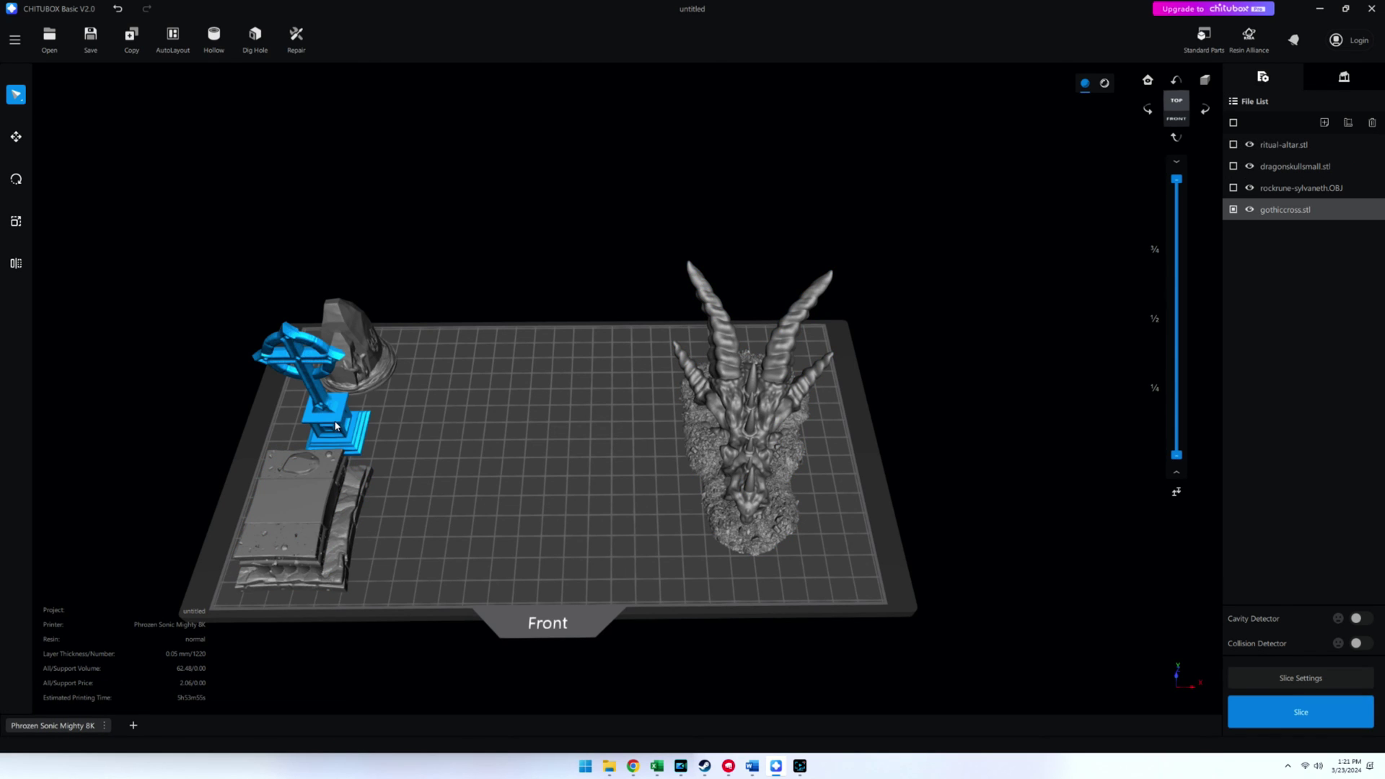
click(364, 366)
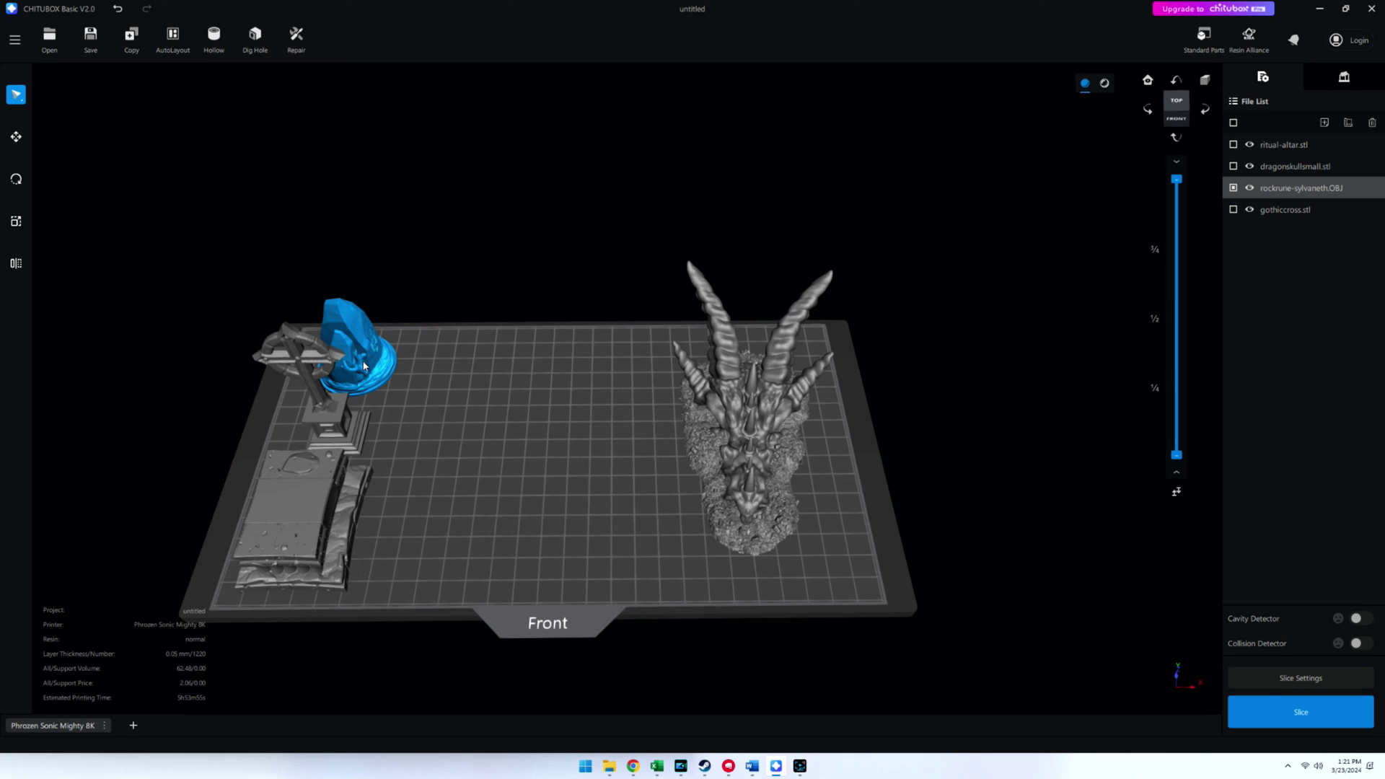
Step: Add the gothic cross to the rockrune selection, select all four models at once, and clear the selection
ctrl+click(341, 419)
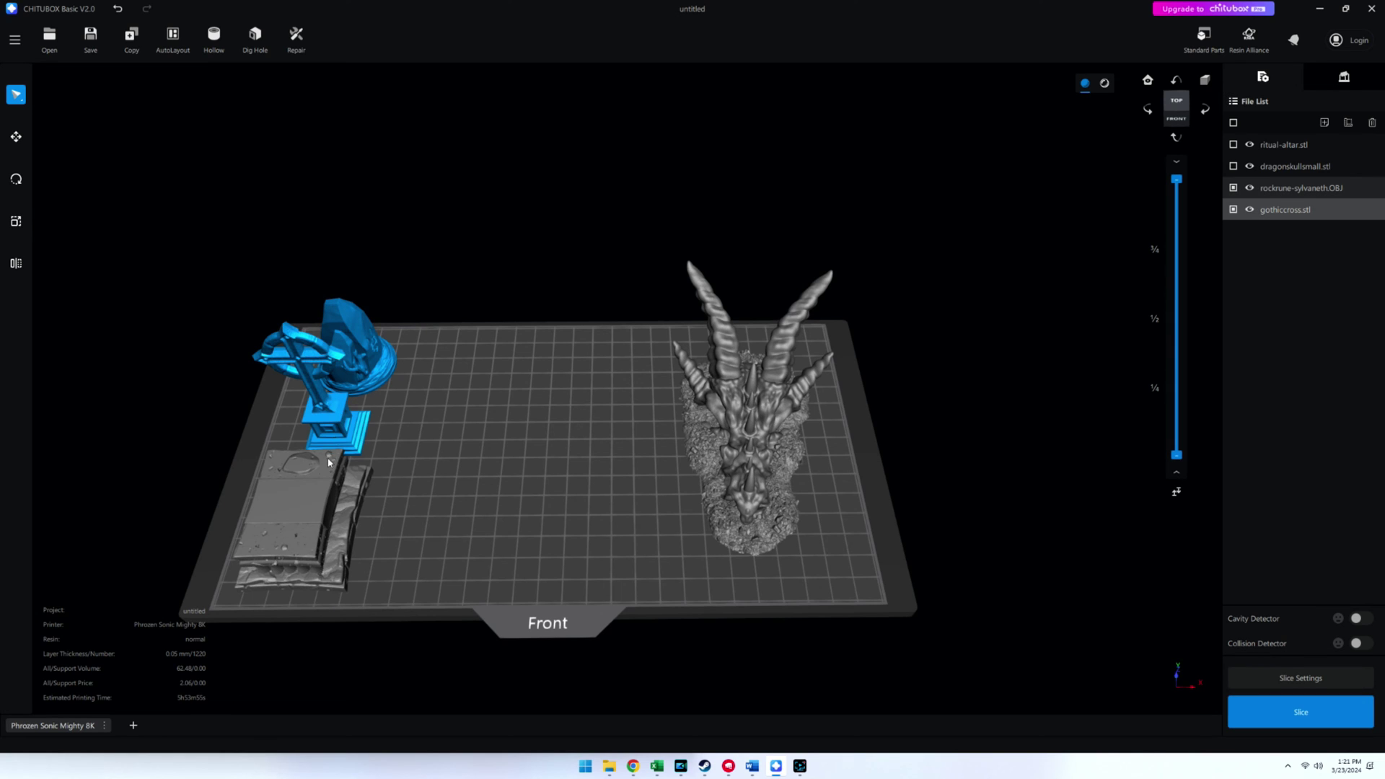
ctrl+click(323, 488)
click(334, 488)
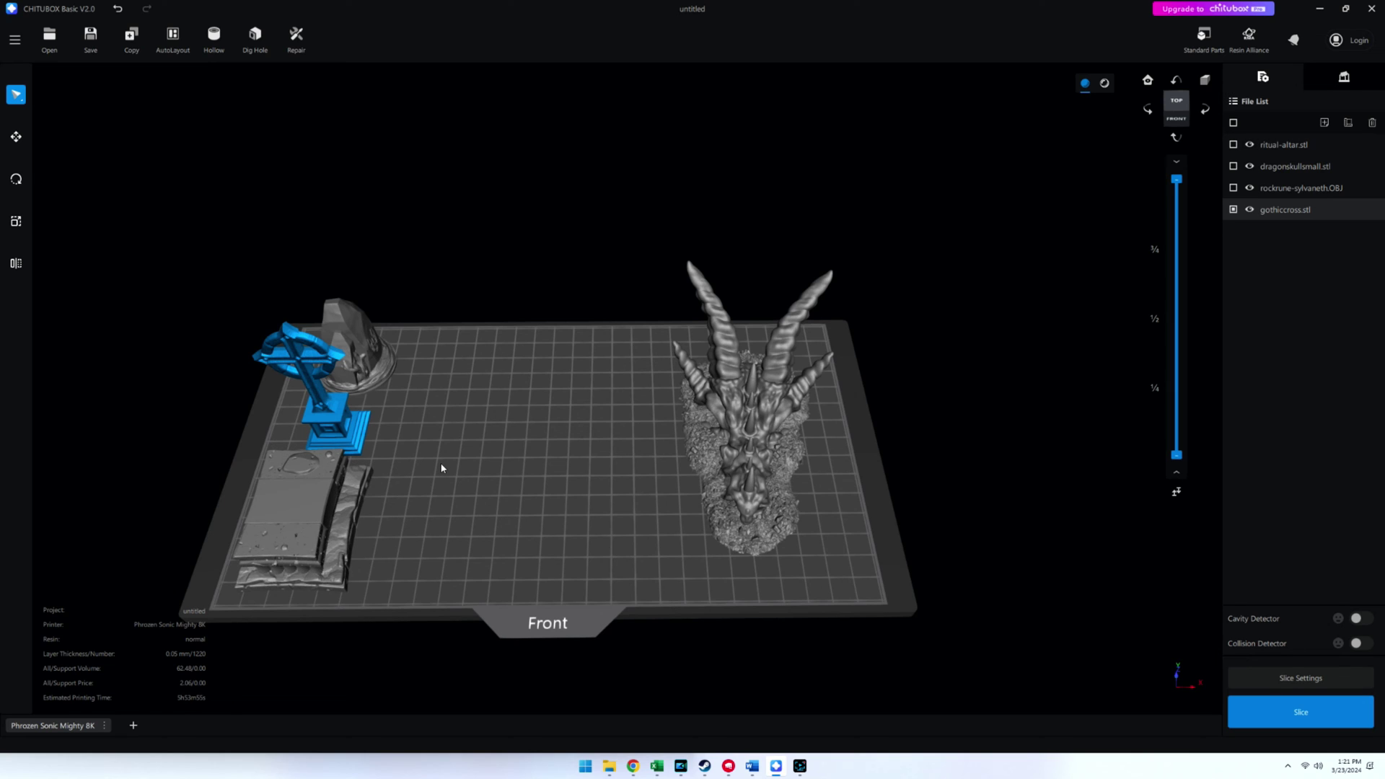
key(ctrl+a)
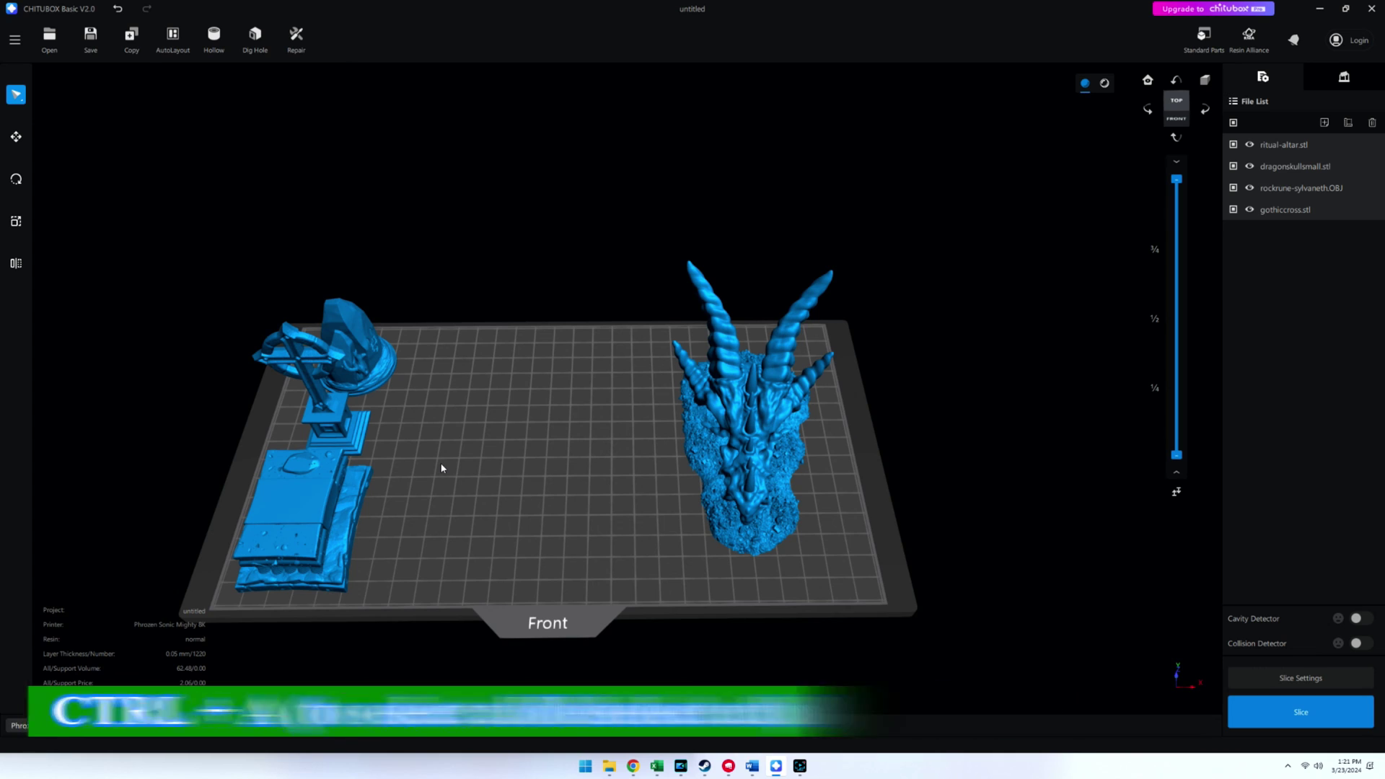
click(441, 468)
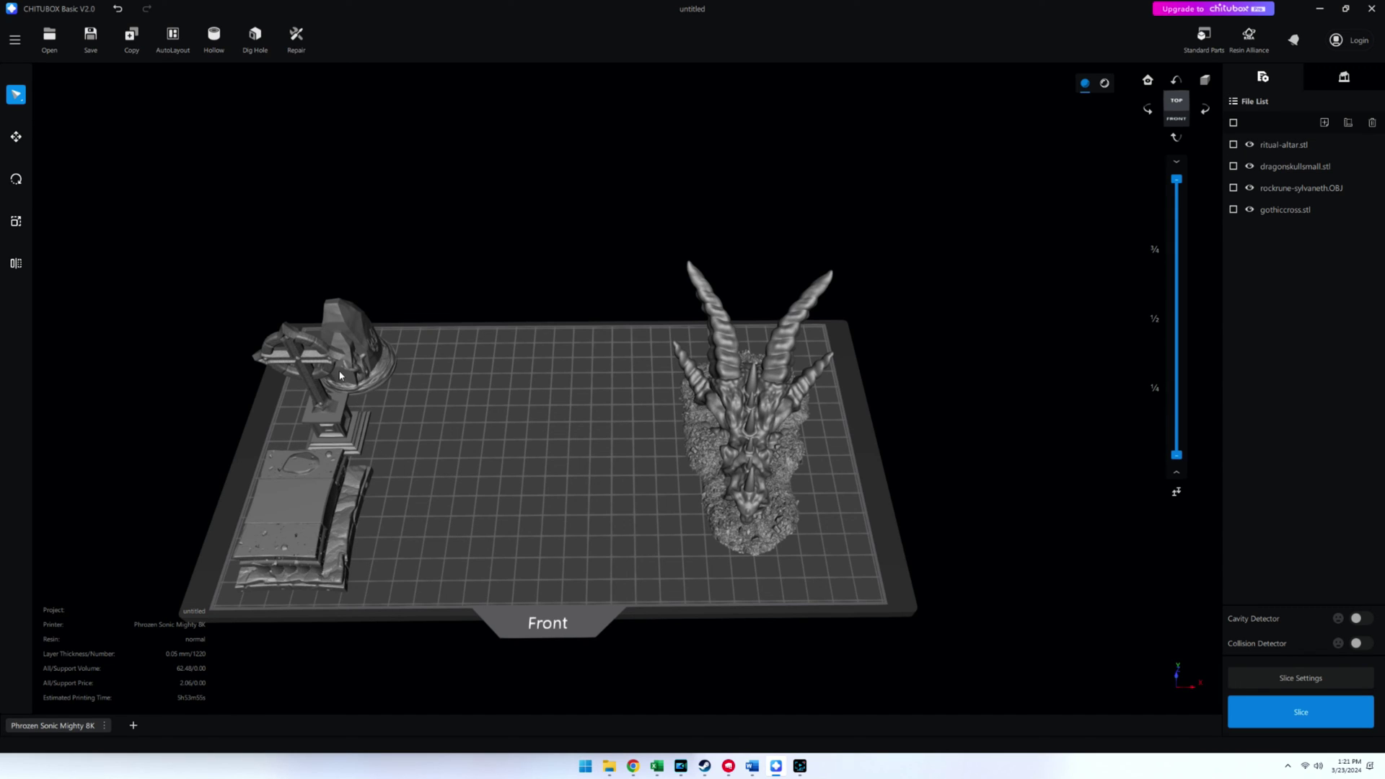
Step: Select the rockrune and gothic cross together, copy them, and paste the duplicates onto the build plate
click(357, 343)
ctrl+click(328, 404)
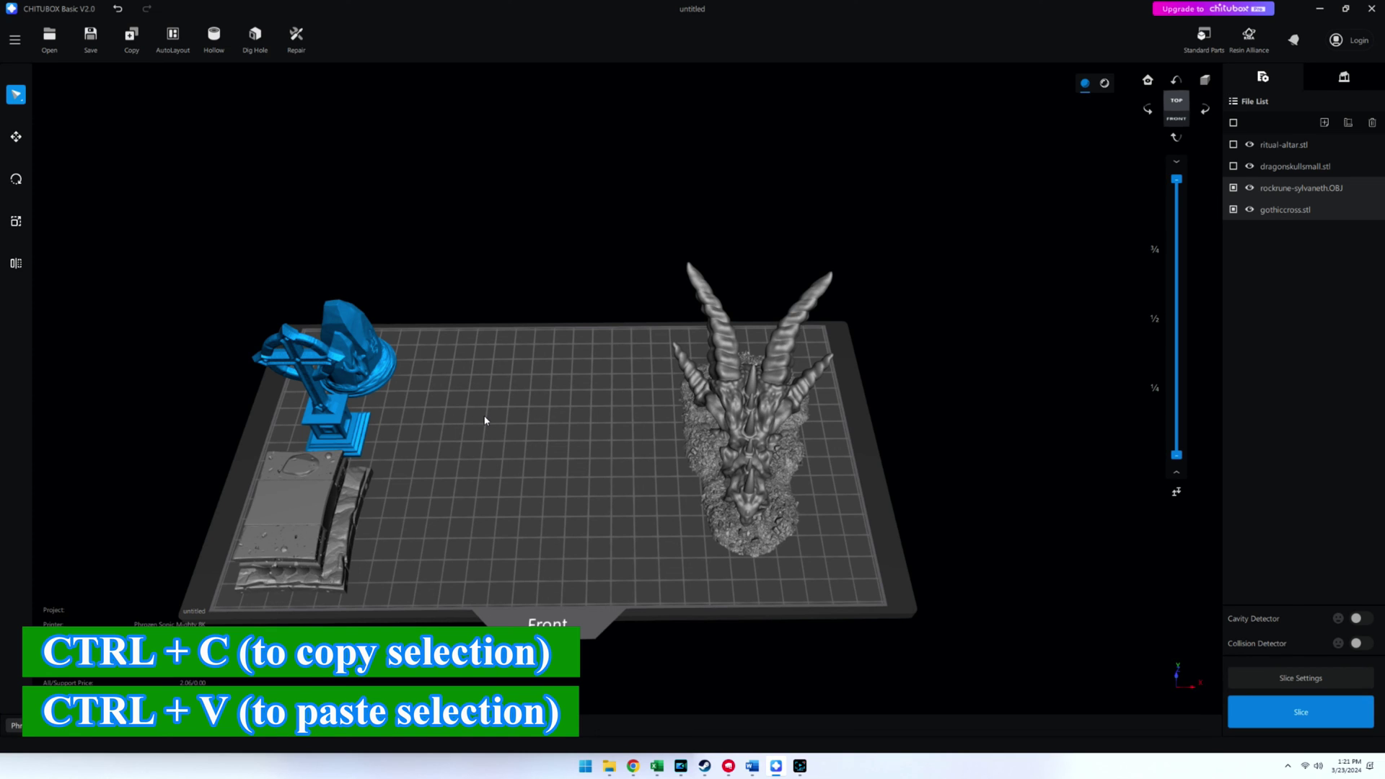
key(ctrl+c)
key(ctrl+v)
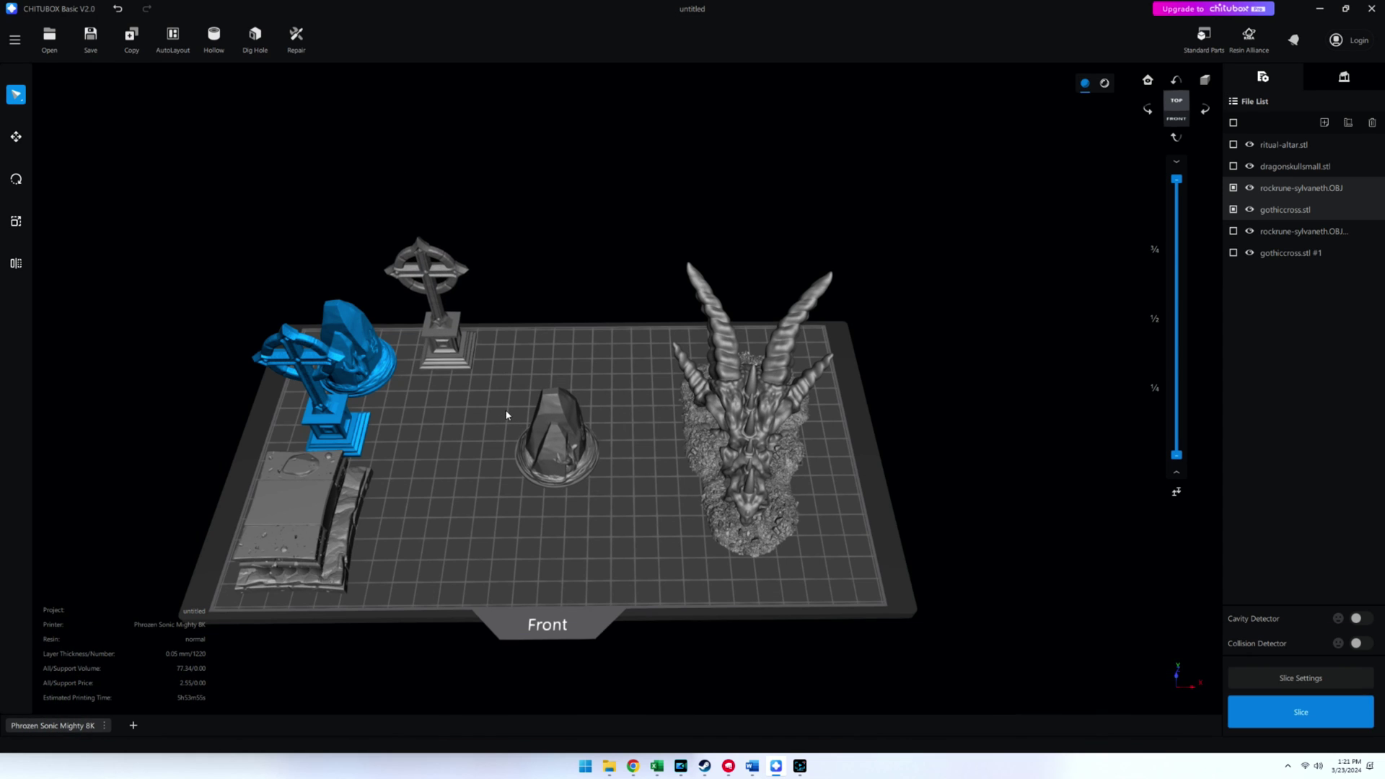
Step: Move the pasted gothic cross toward the front beside the rockrune copy, delete both copies, and undo the last change
drag(458, 349, 482, 443)
ctrl+click(551, 440)
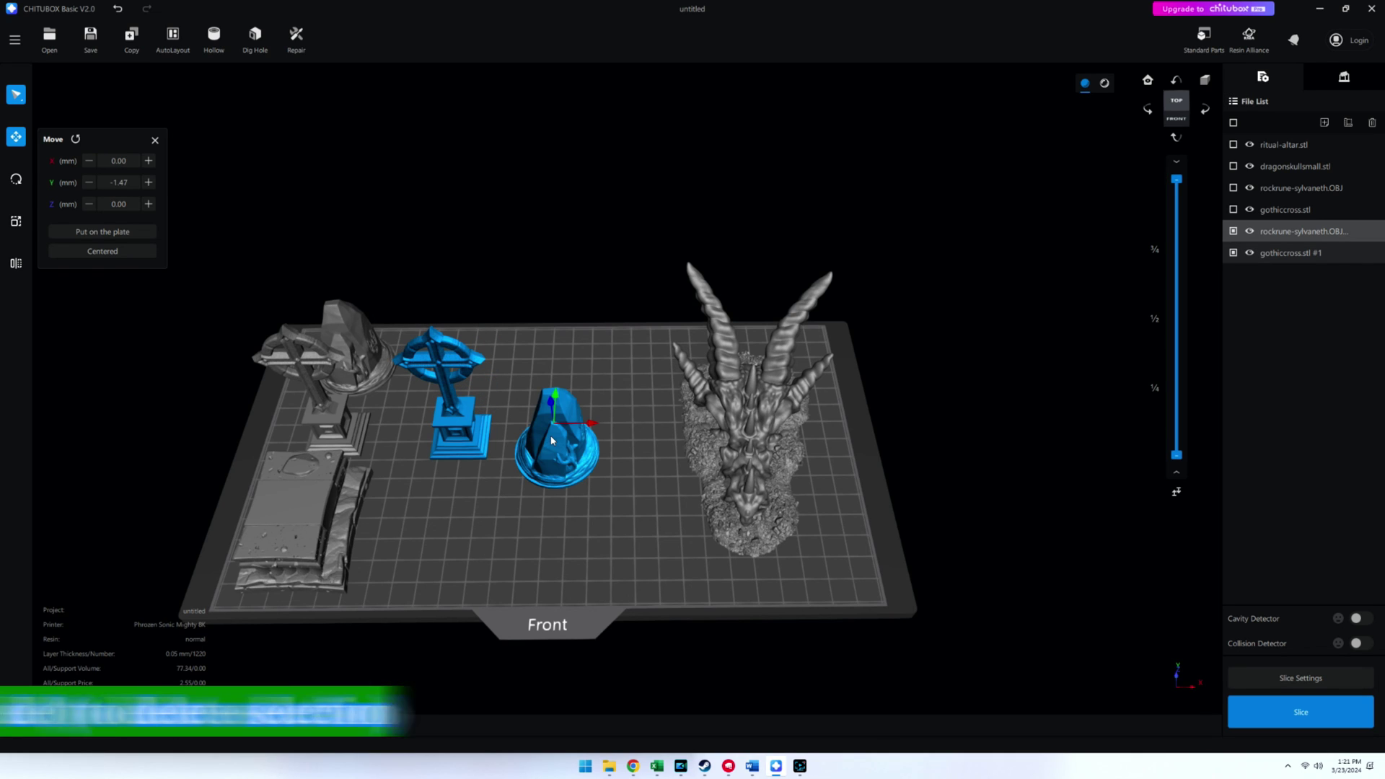
key(Delete)
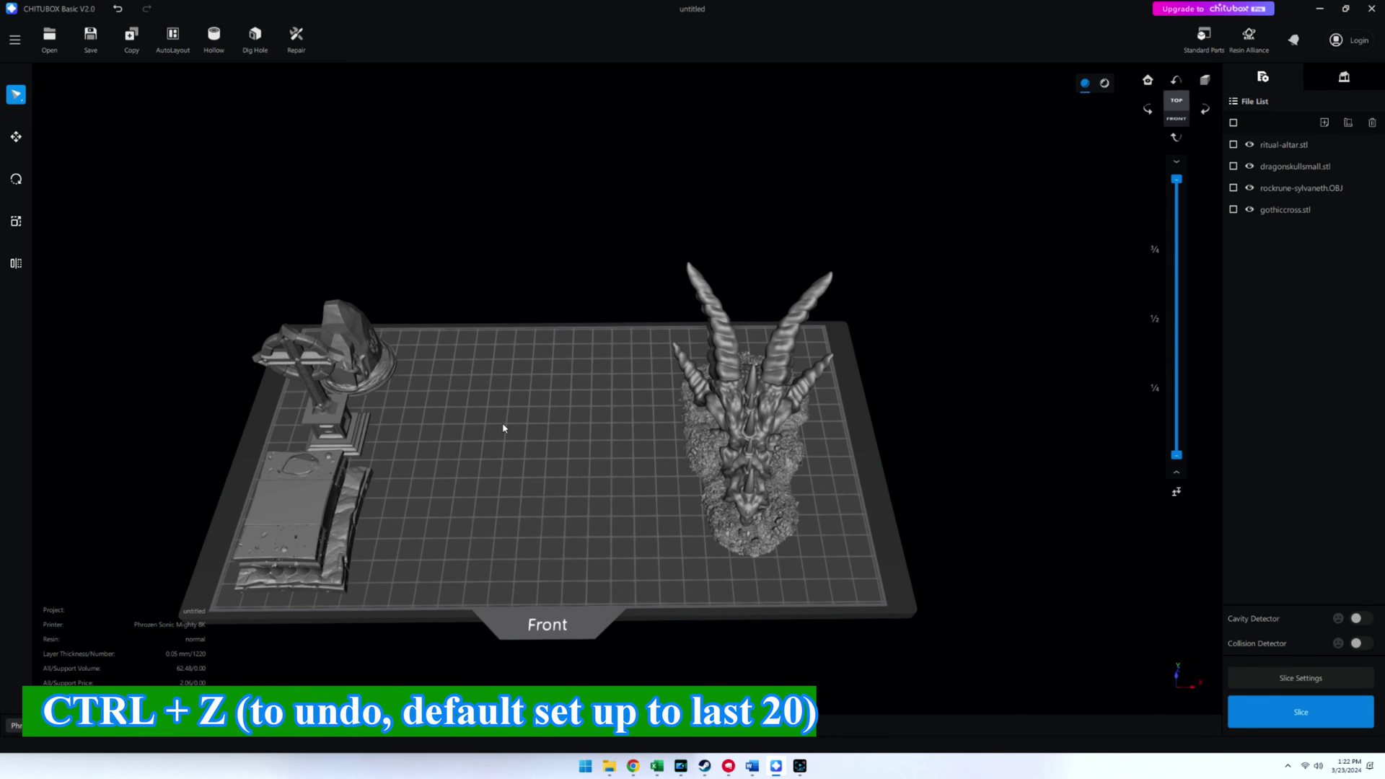
key(ctrl+z)
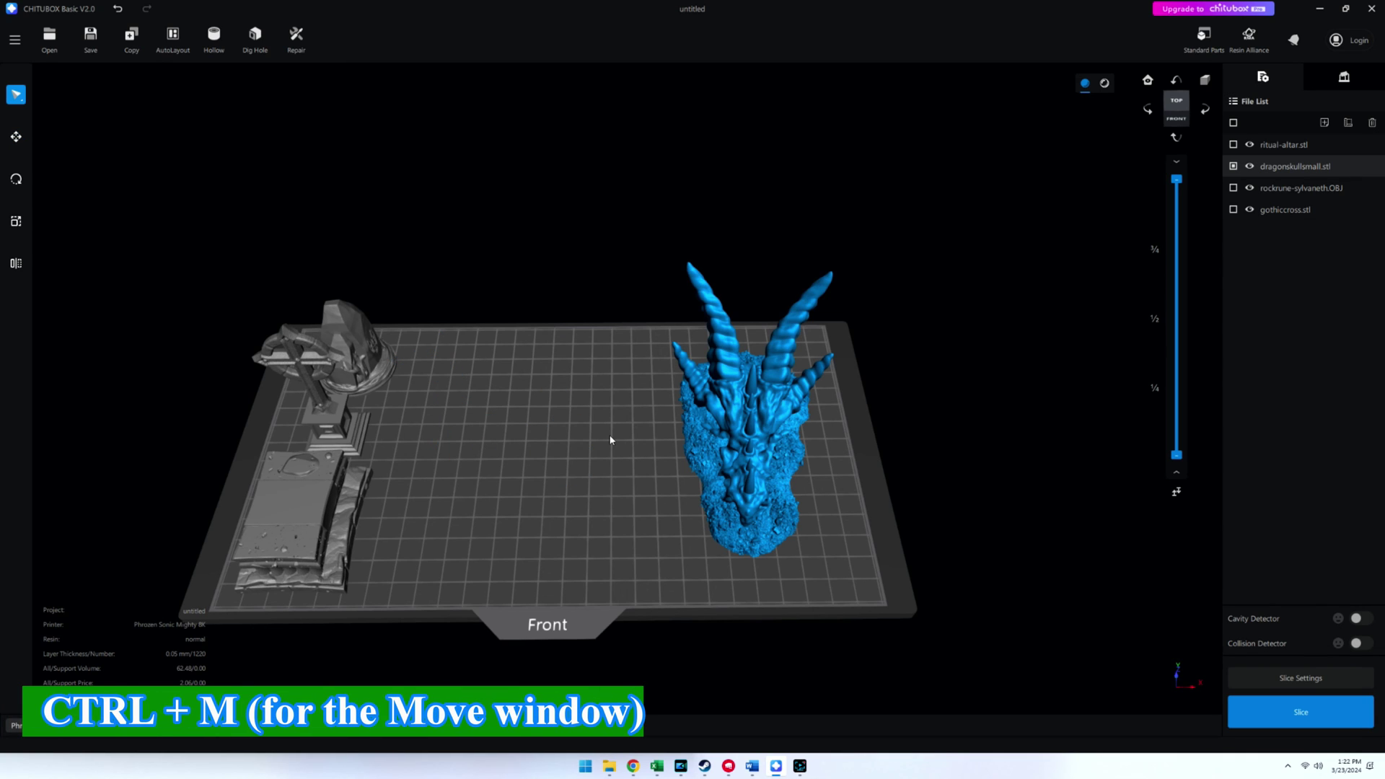
Step: Display the Move, Mirror and Rotate settings for the dragon skull in turn, and clear the selection
key(ctrl+m)
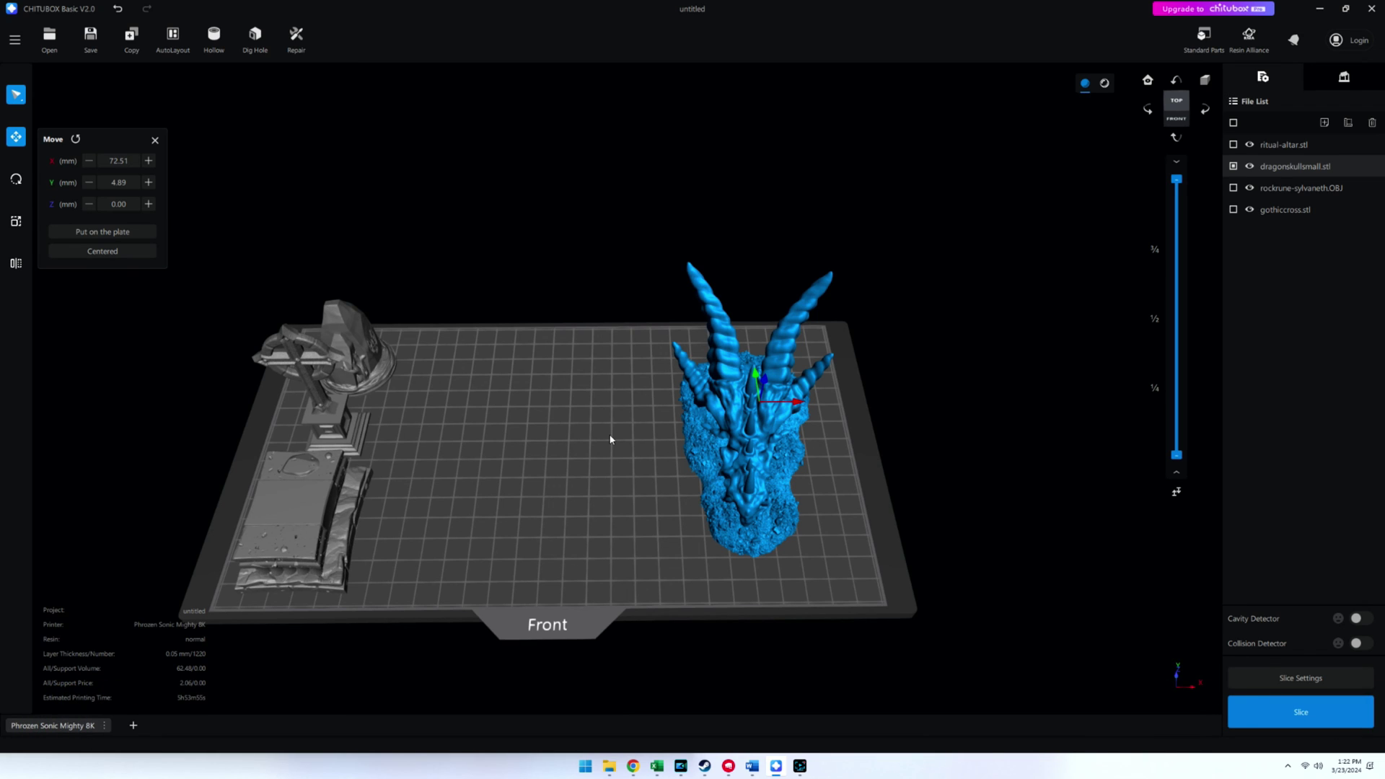
key(ctrl+i)
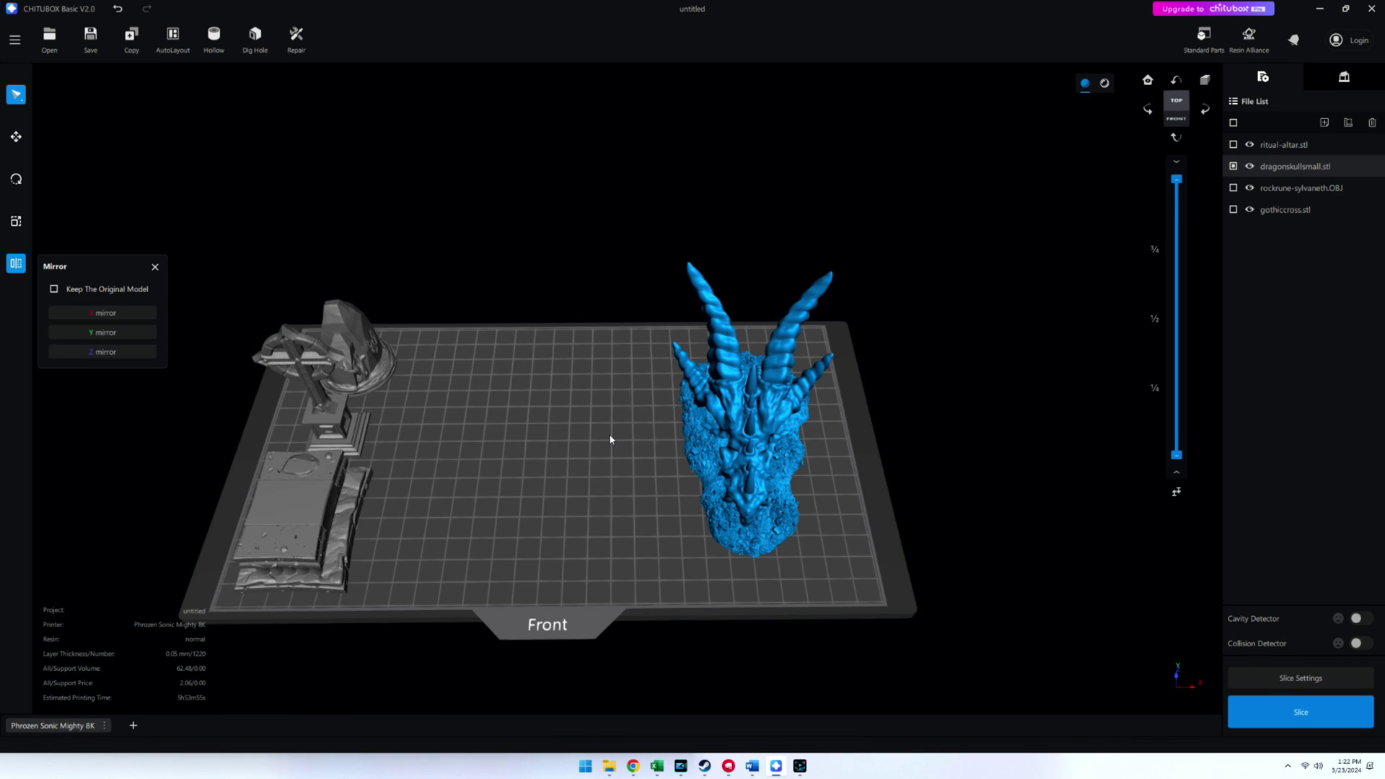
key(ctrl+r)
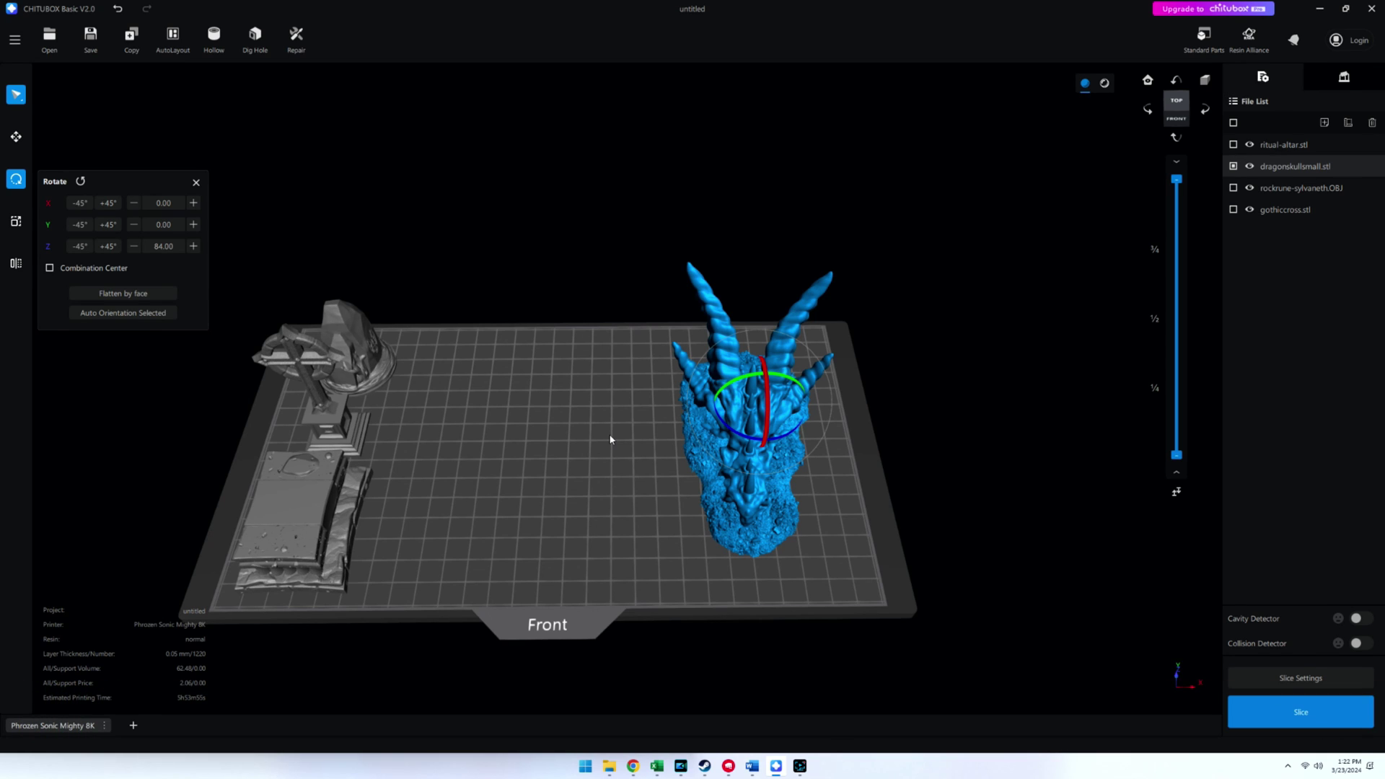
key(ctrl+a)
click(610, 439)
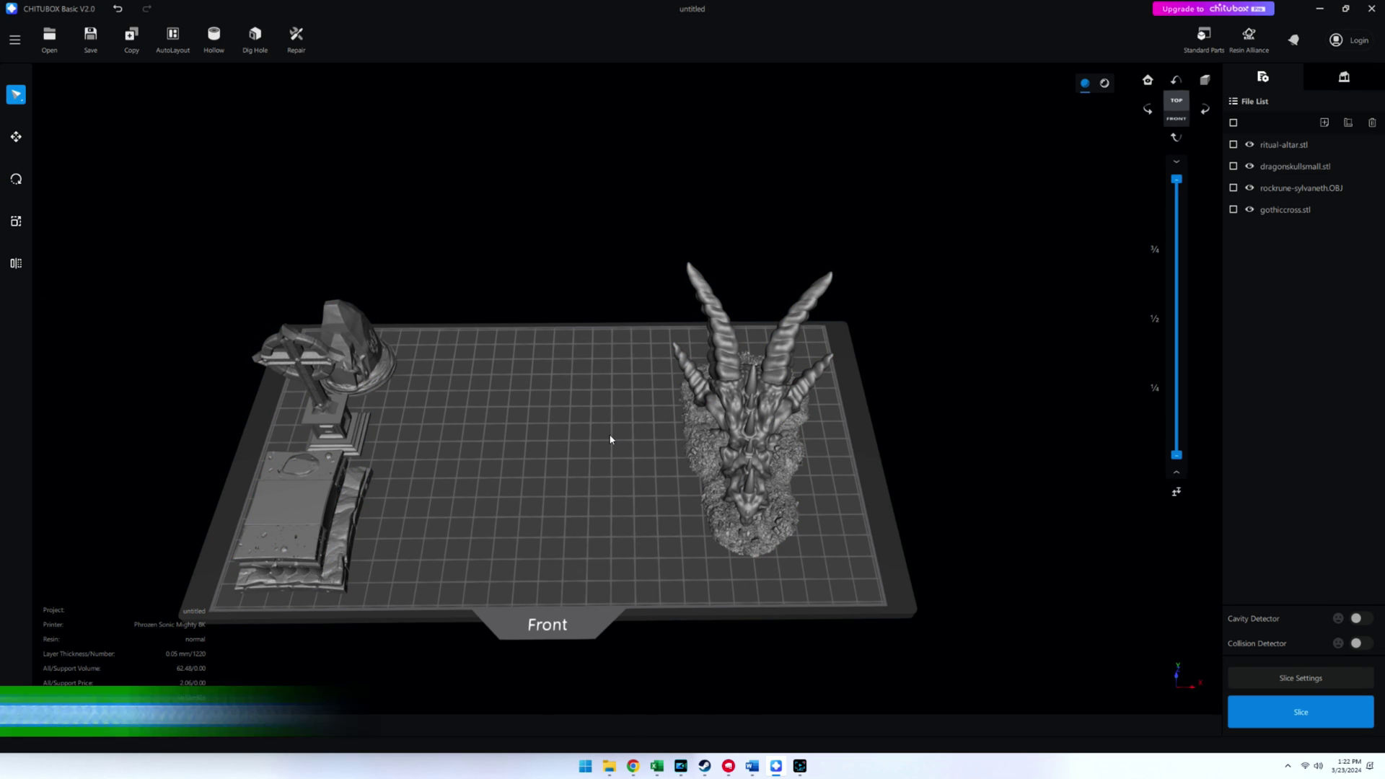
right_drag(610, 443, 220, 434)
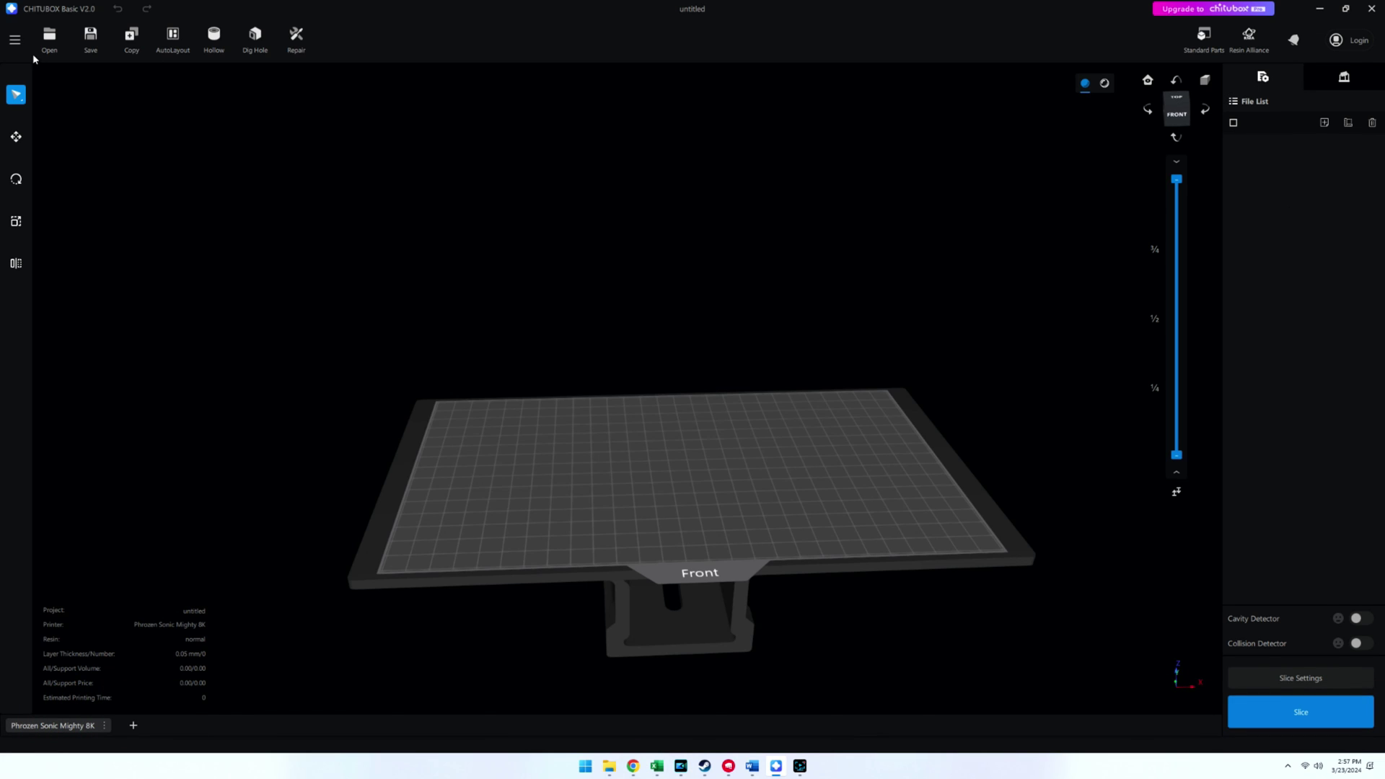
Step: Review the full list of keyboard shortcut assignments through the support prop patterns, and close it without changes
click(15, 39)
mouse_move(41, 237)
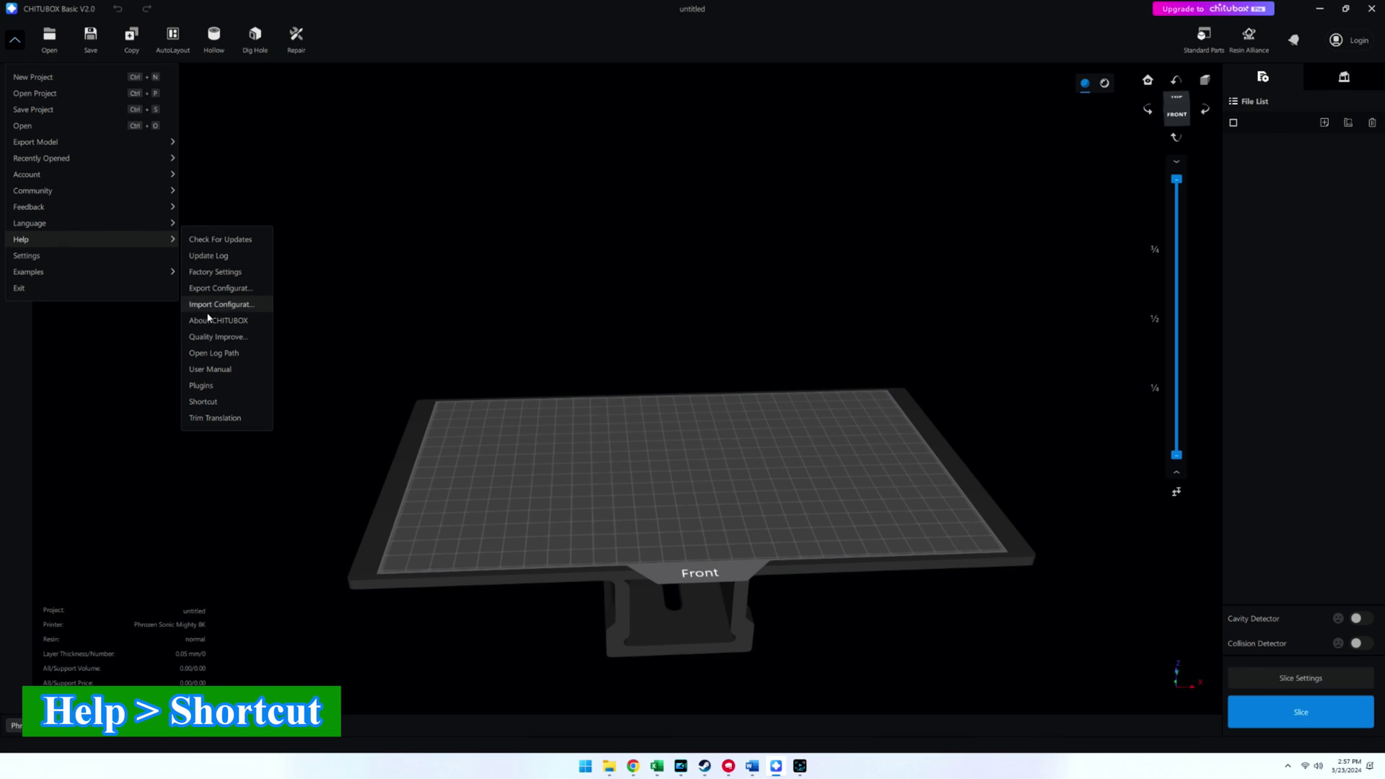
click(244, 404)
scroll(693, 367, down, 1)
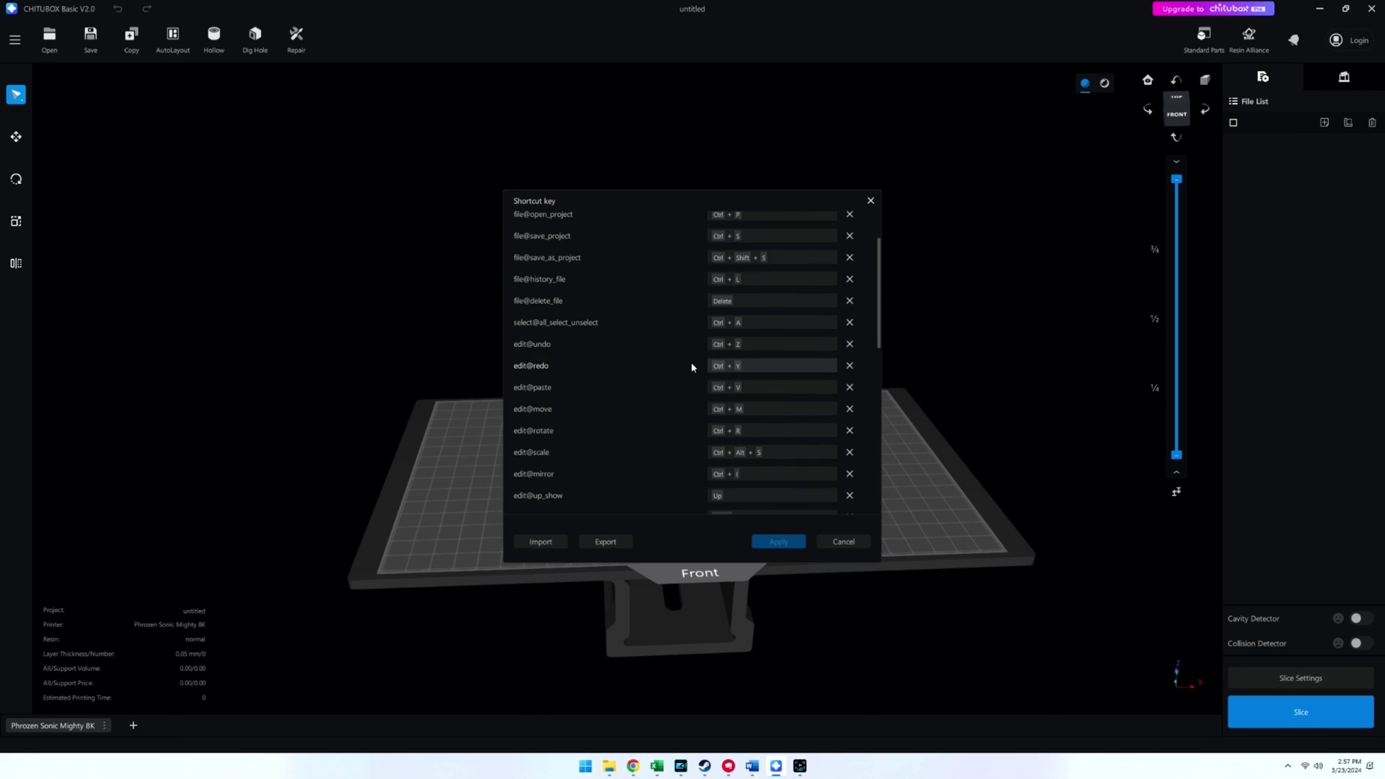
scroll(691, 367, down, 10)
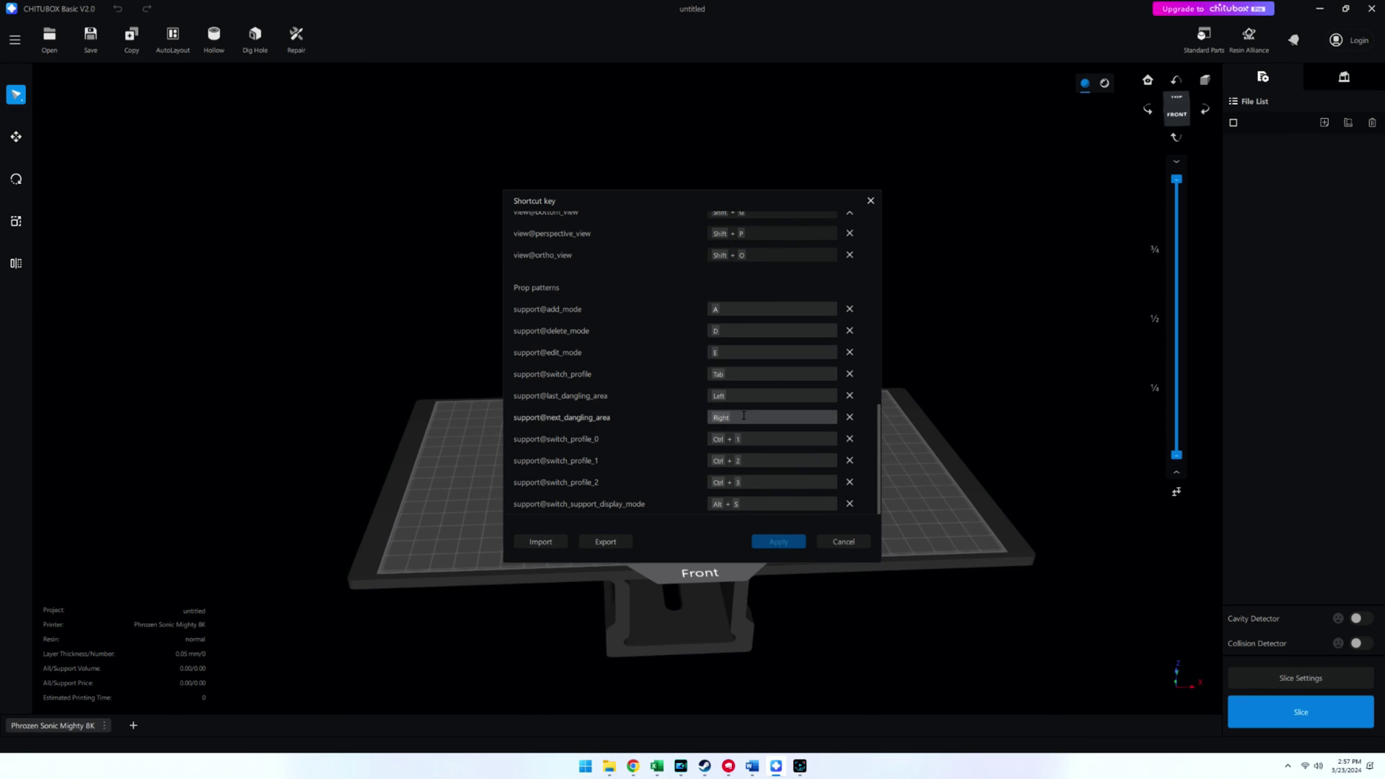
click(843, 541)
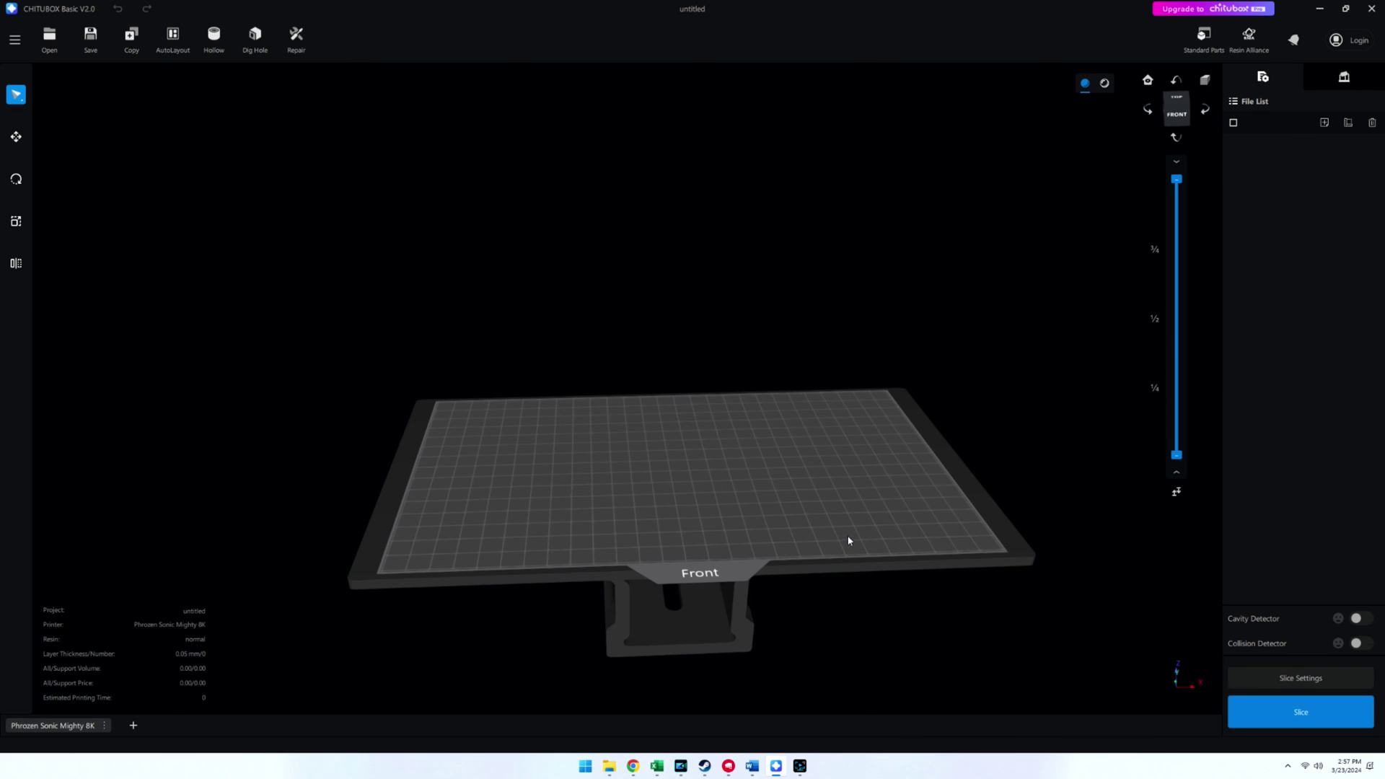
click(16, 40)
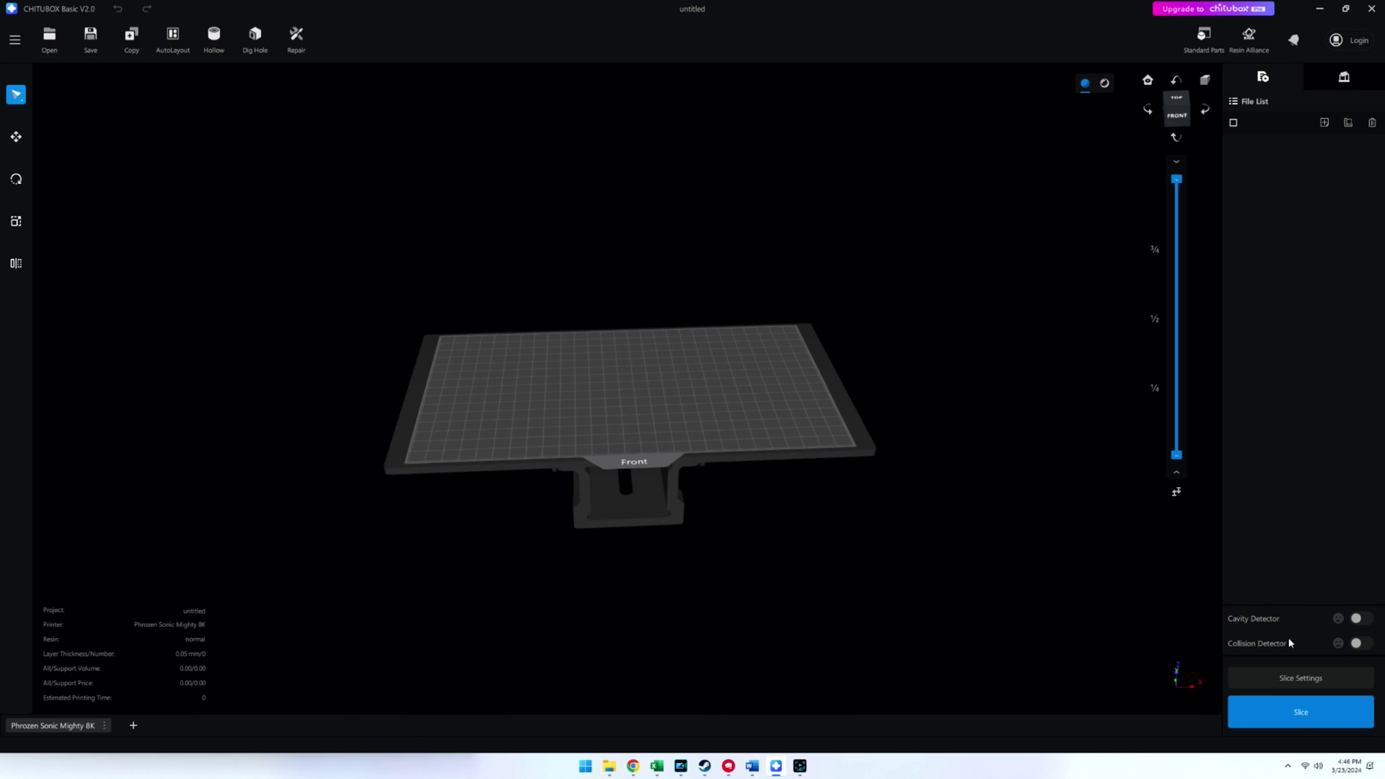
click(1298, 718)
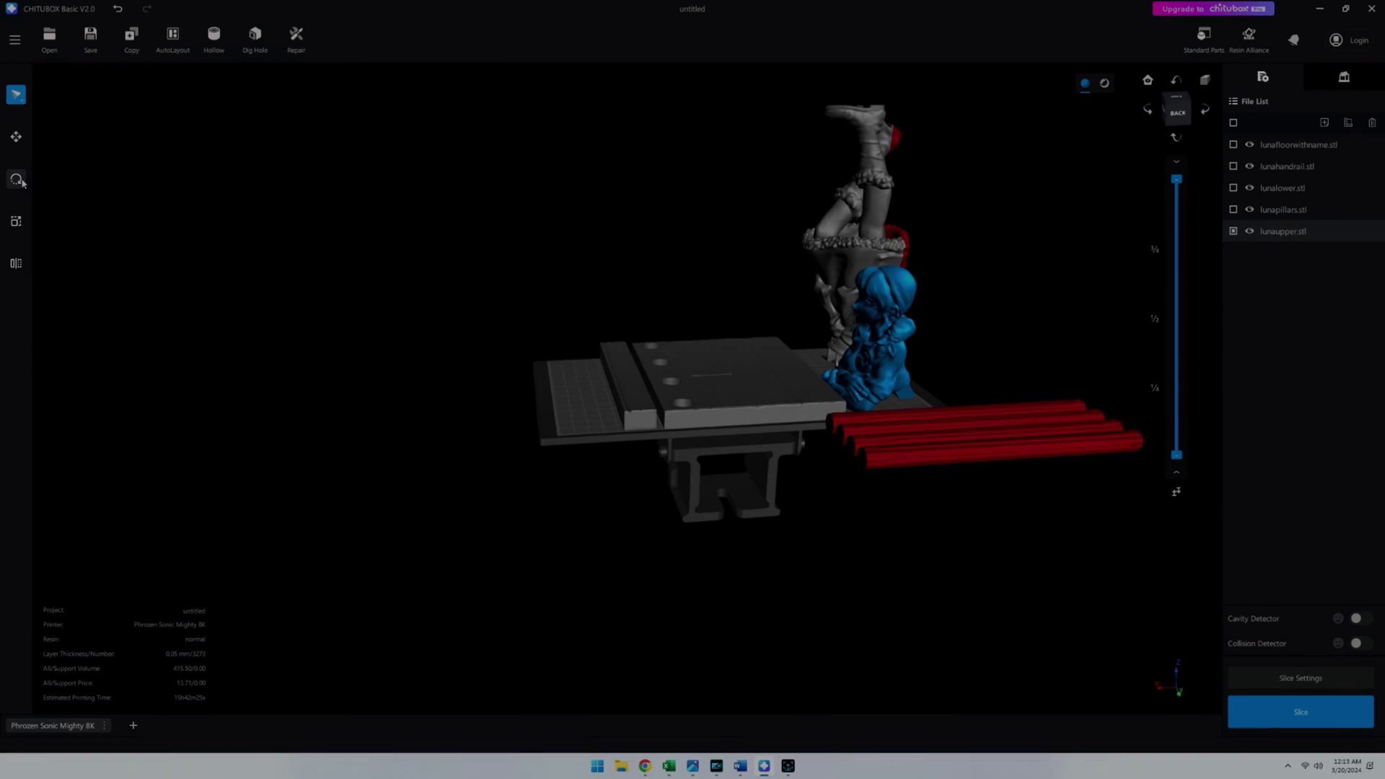
Step: Rotate the lunafloorwithname model to stand it upright on the build plate
click(16, 178)
right_drag(531, 266, 727, 380)
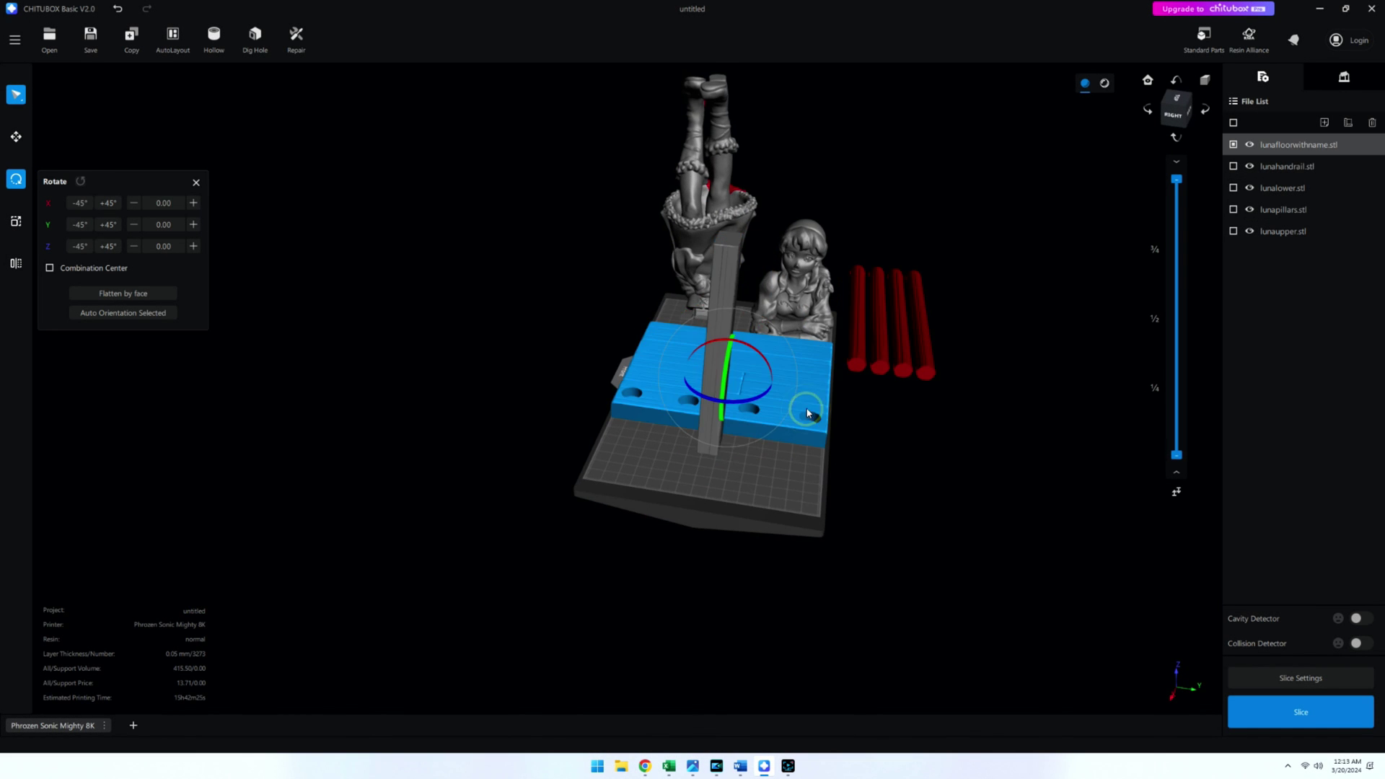
drag(808, 413, 807, 339)
right_drag(808, 339, 901, 433)
Step: Stand the lunapillars and lunahandrail models upright and place them on the build plate beside the floor piece
click(1003, 324)
right_drag(1003, 324, 788, 417)
click(679, 446)
click(789, 417)
click(541, 494)
right_drag(541, 495, 835, 513)
key(r)
key(Escape)
Step: Rotate the lunalower model 180° around the Y axis and 1° around X so it stands on its feet
click(829, 383)
click(851, 366)
key(r)
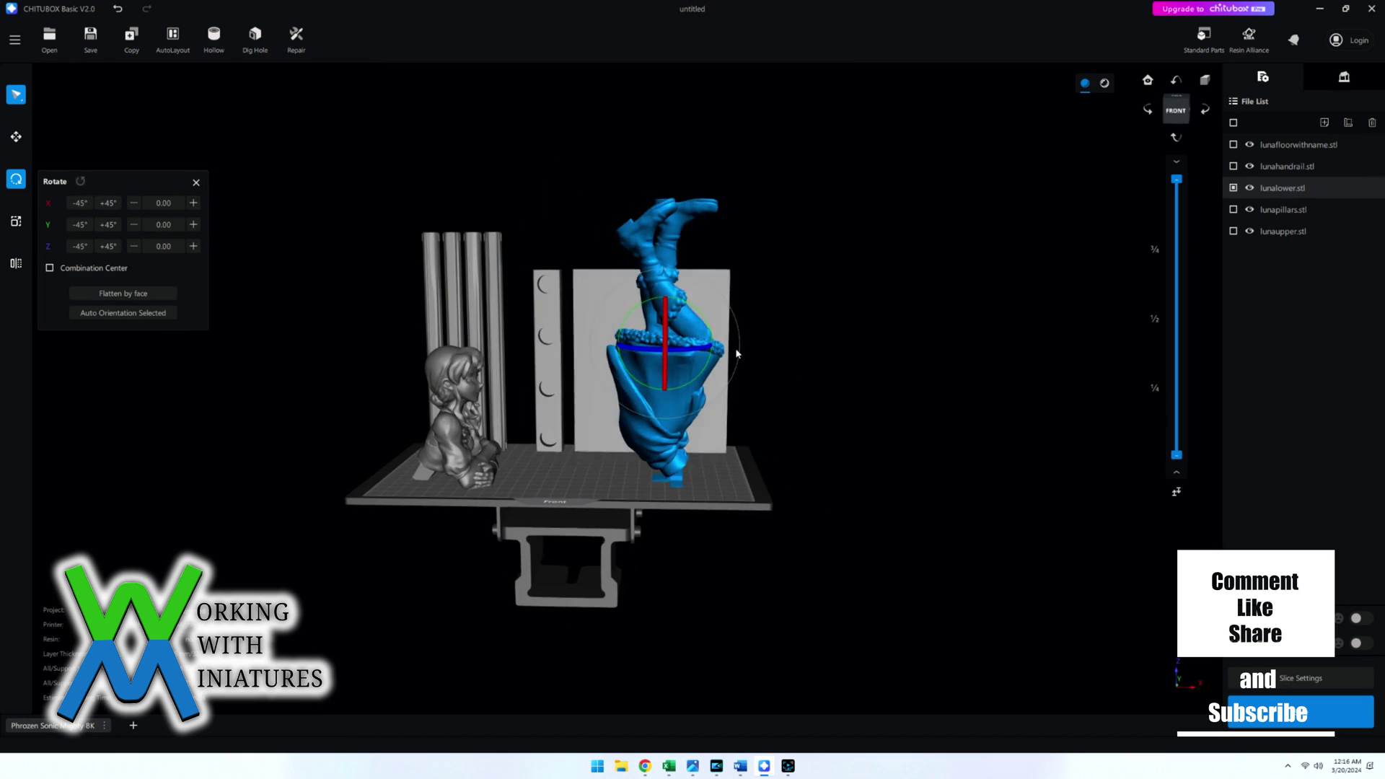
drag(736, 354, 723, 313)
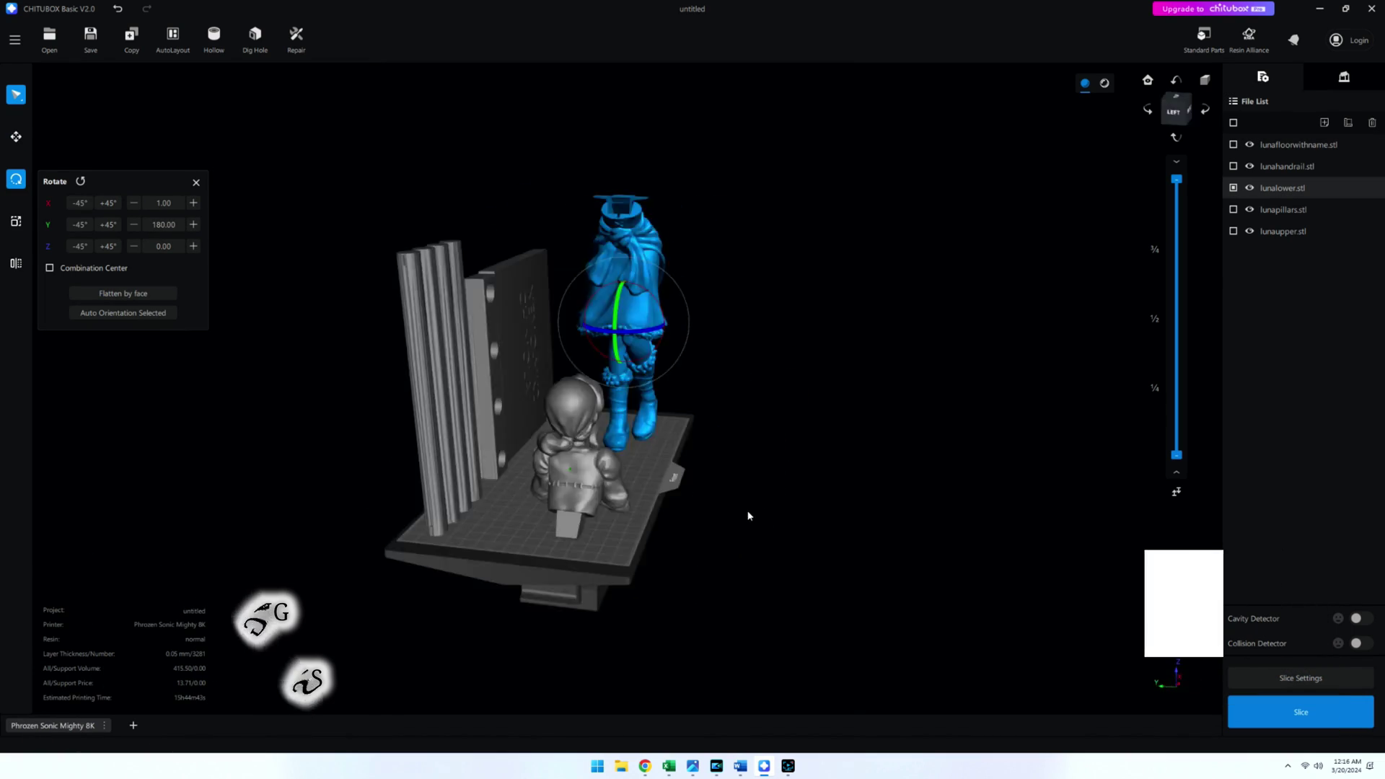
scroll(748, 515, up, 3)
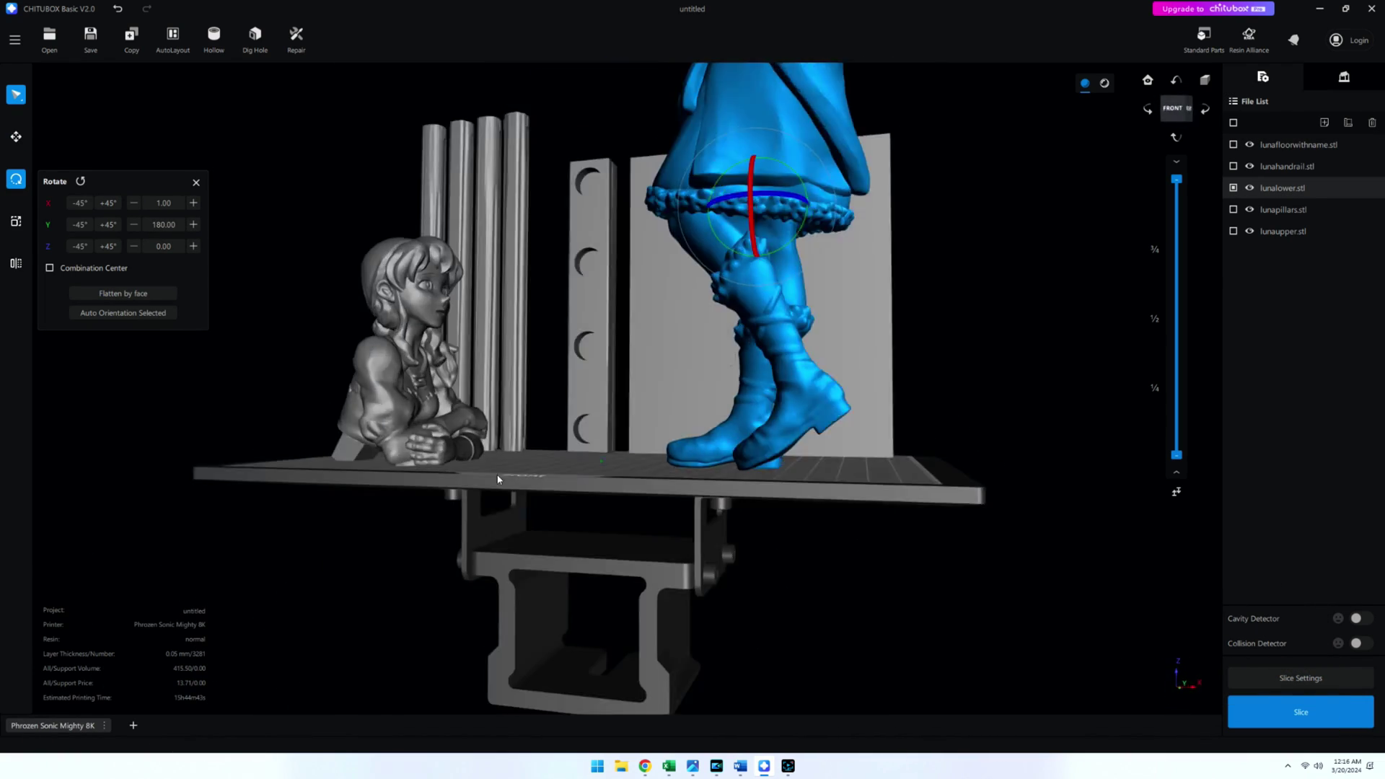